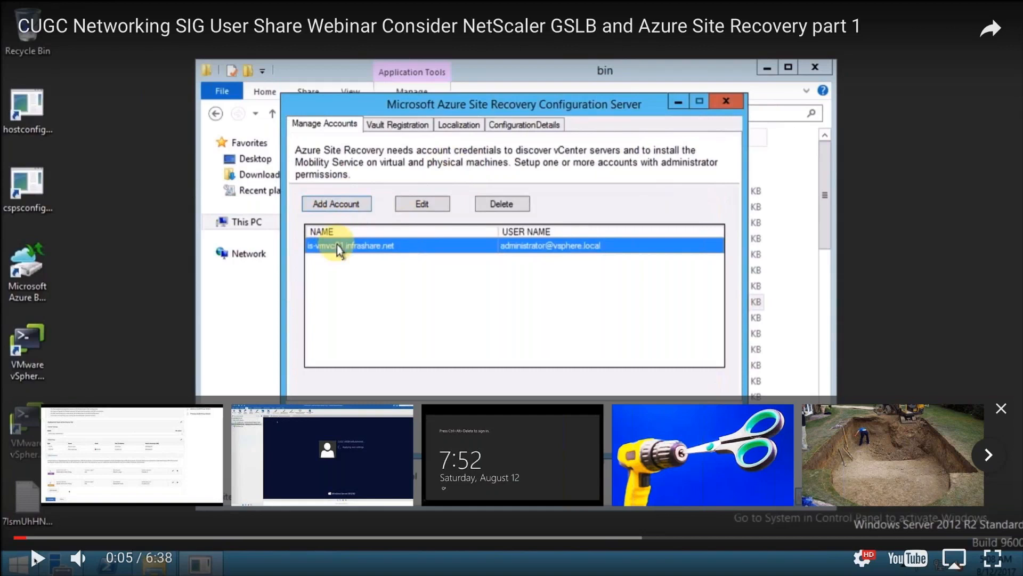
click(36, 558)
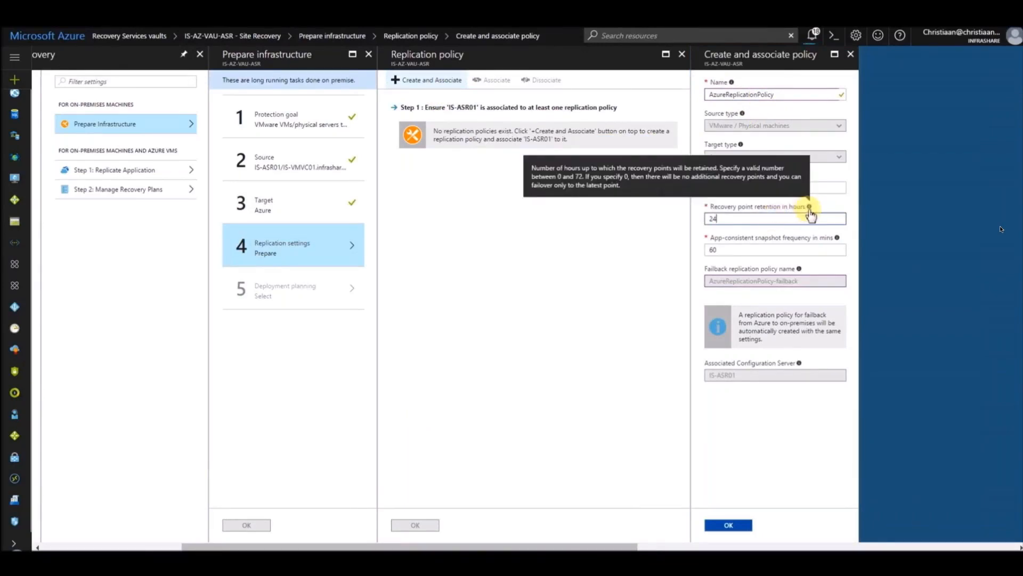
Step: Create and associate AzureReplicationPolicy with 24-hour recovery point retention and 60-minute app-consistent snapshots, and accept it as the replication settings
click(768, 251)
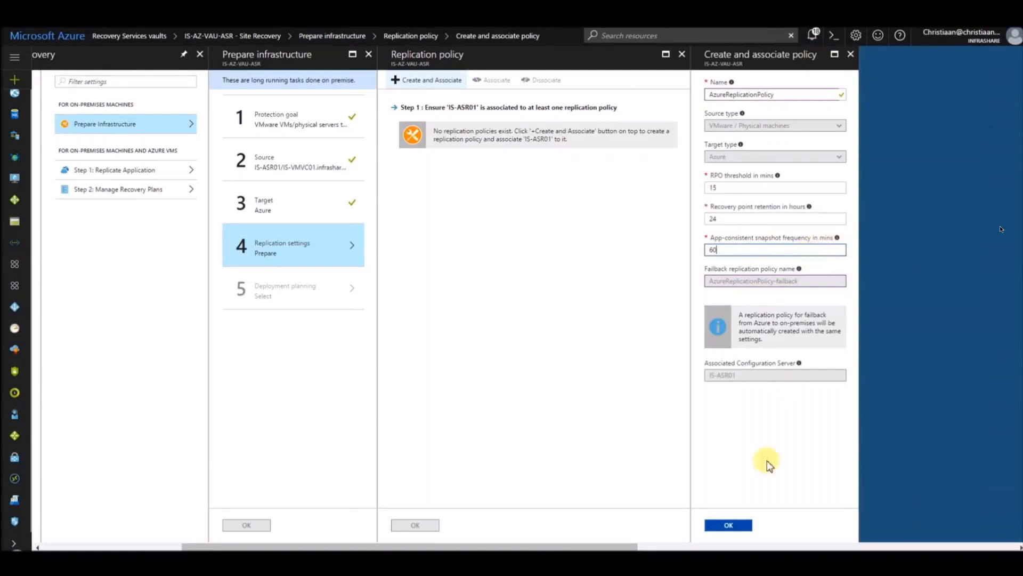
click(729, 527)
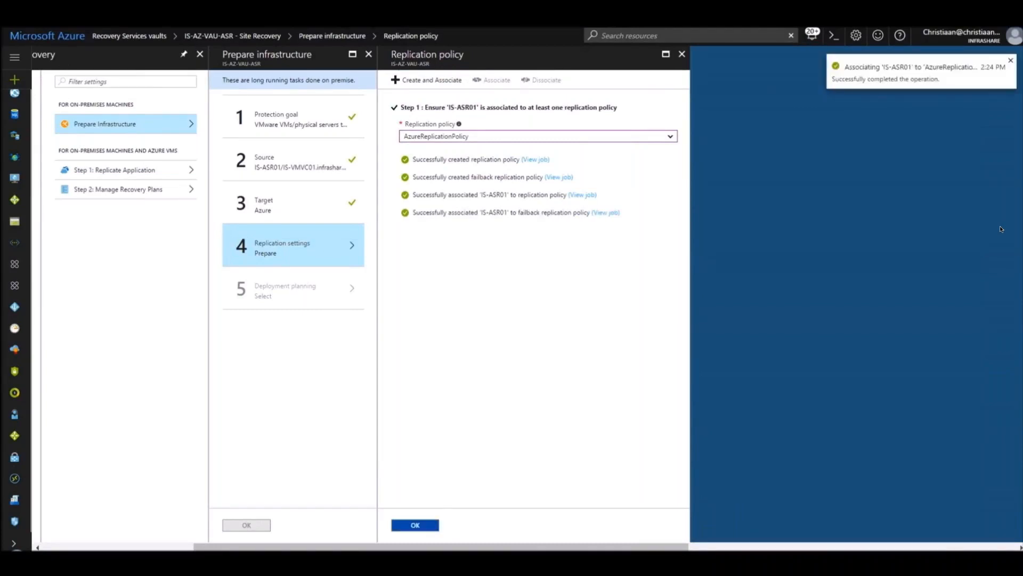
click(415, 525)
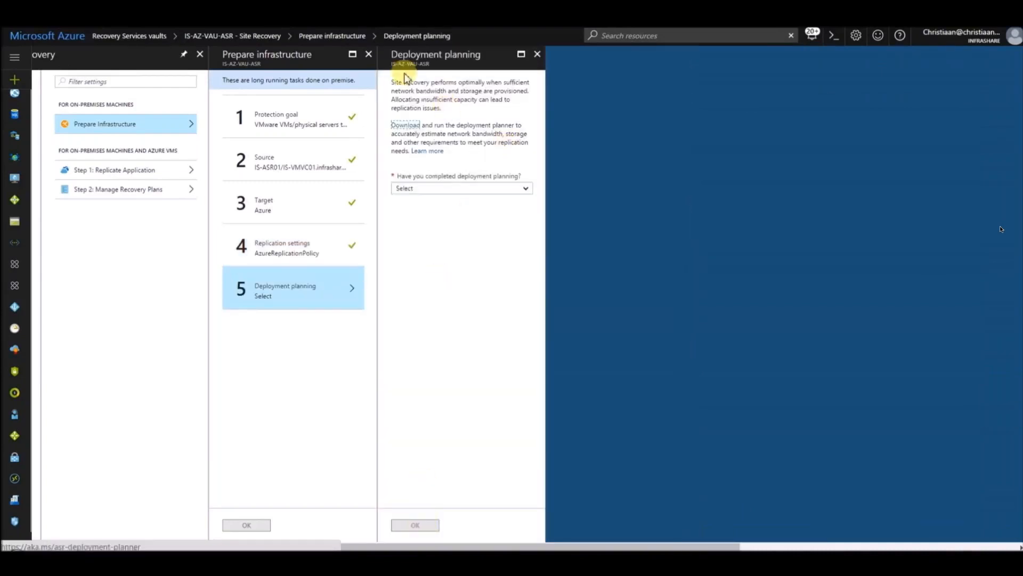
Step: Declare deployment planning as already done and complete the infrastructure preparation
click(454, 186)
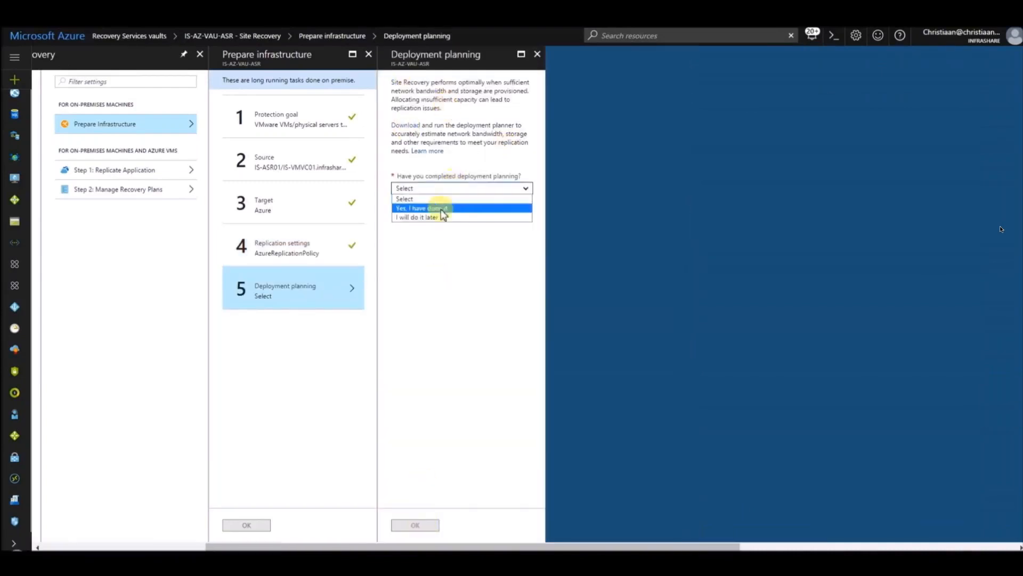
click(434, 206)
click(416, 526)
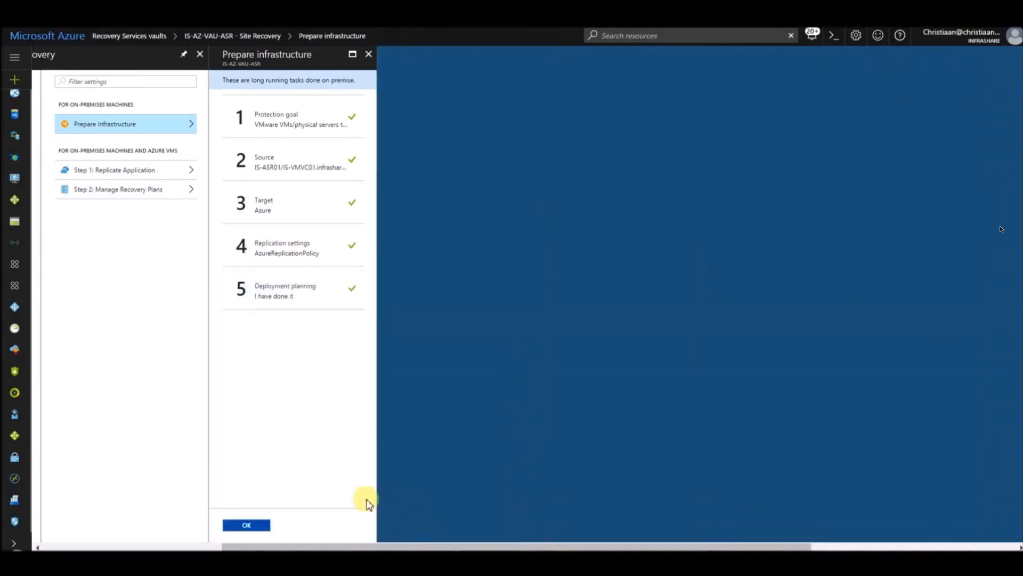
click(250, 526)
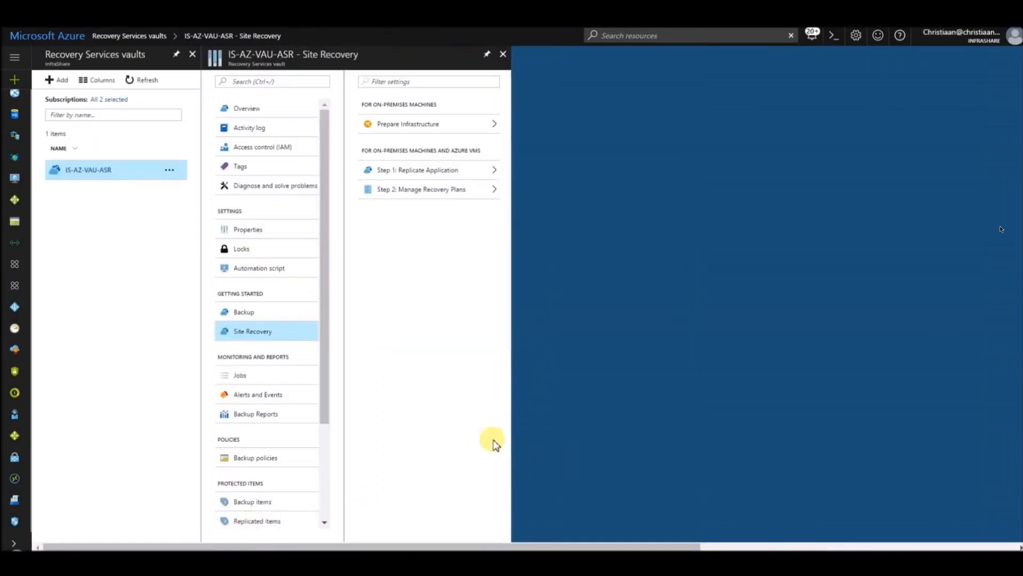
Step: Start replicating an application with source IS-ASR01, machine type Virtual Machines, vCenter IS-VMVC01.infrashare.net and the inbuilt IS-ASR01 process server
click(428, 171)
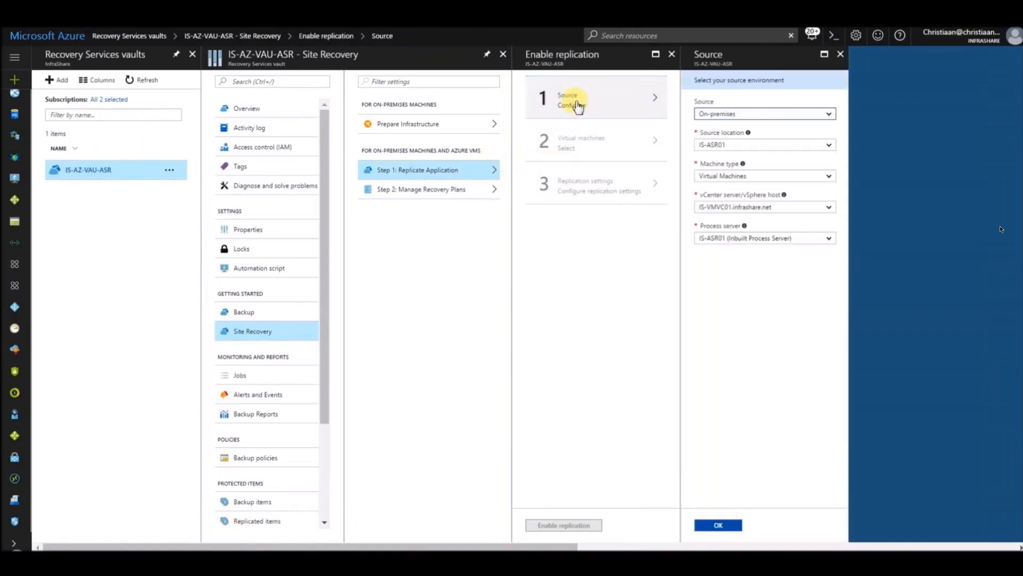
click(779, 177)
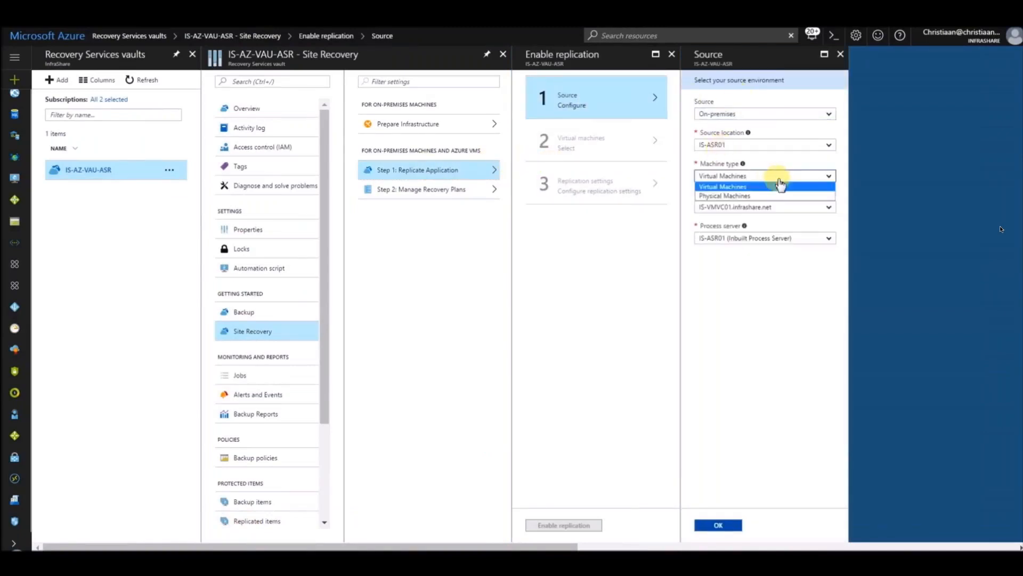
click(779, 186)
click(788, 207)
click(789, 210)
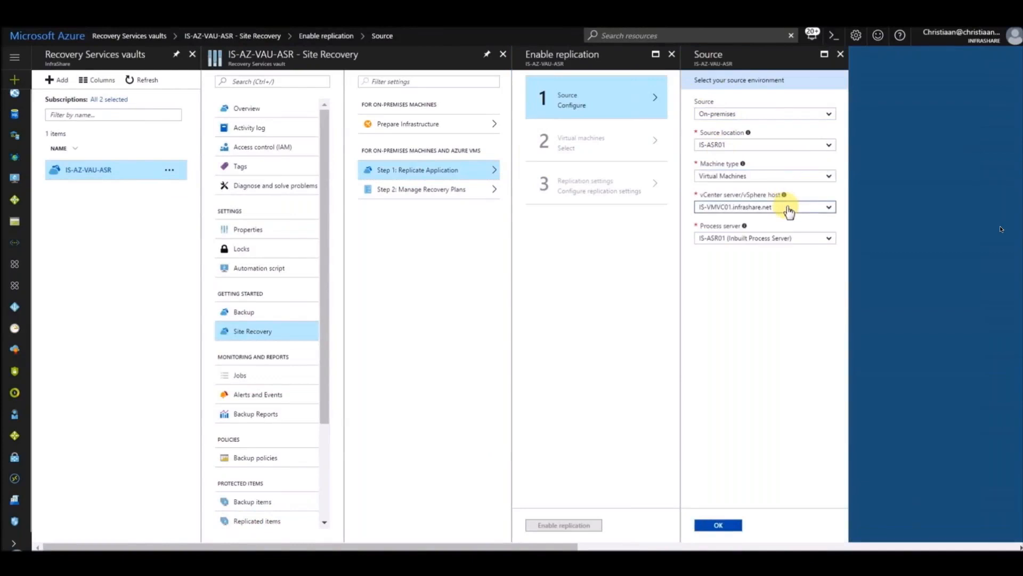
click(786, 241)
click(781, 254)
click(719, 525)
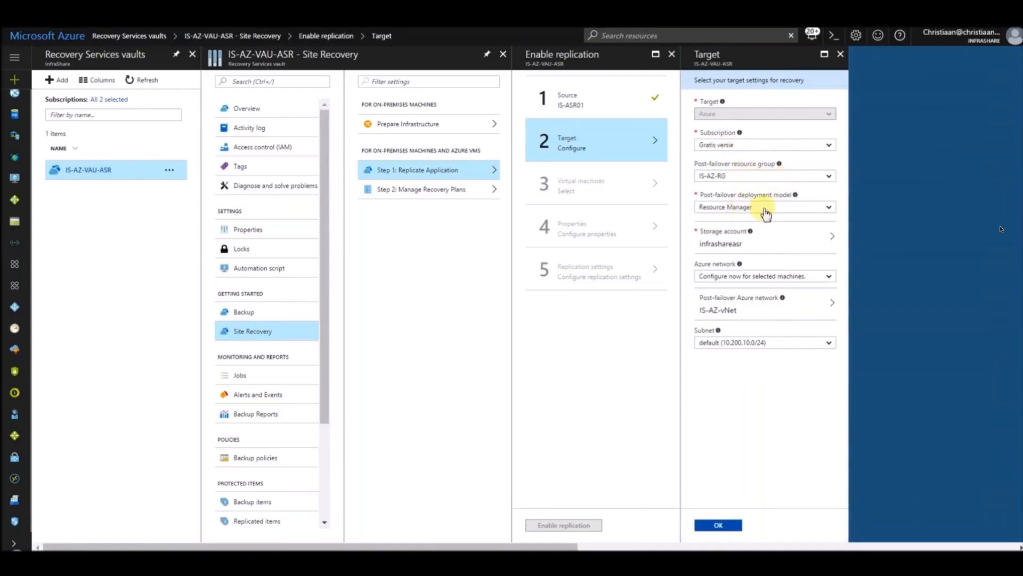
Step: Confirm the replication target with the Resource Manager deployment model and IS-AZ-vNet as the post-failover network
click(752, 209)
click(770, 232)
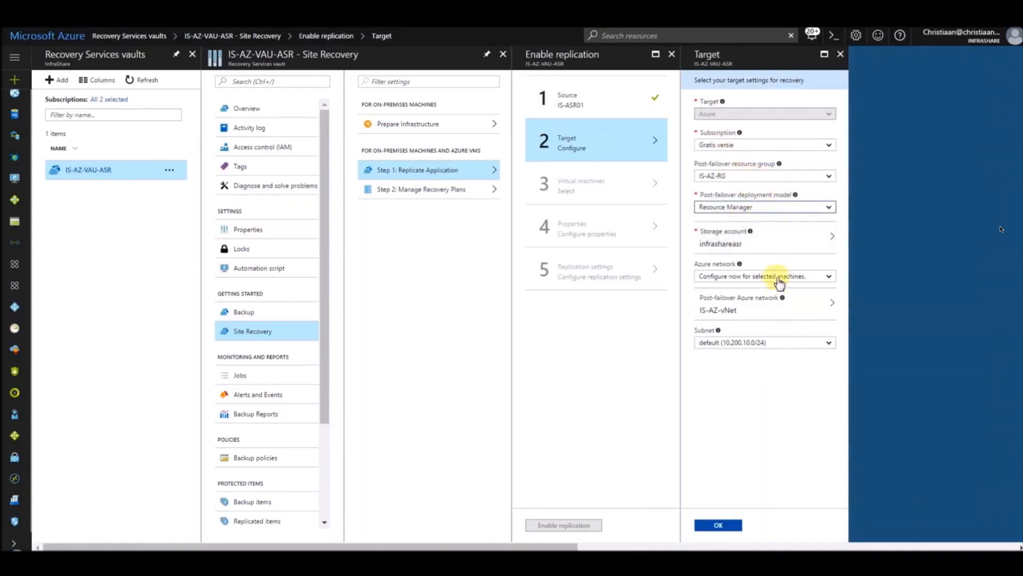
click(771, 308)
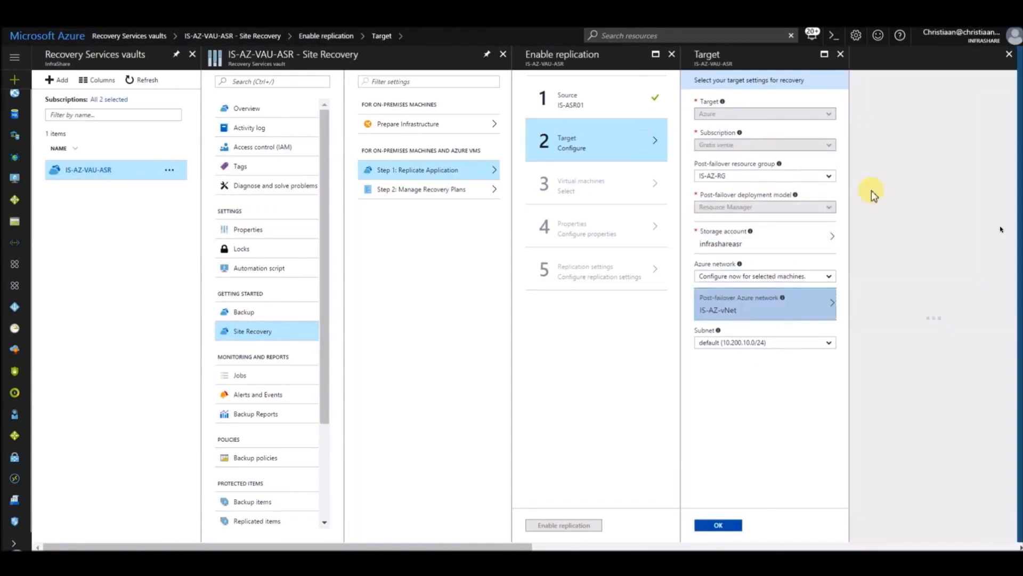
click(891, 174)
click(718, 526)
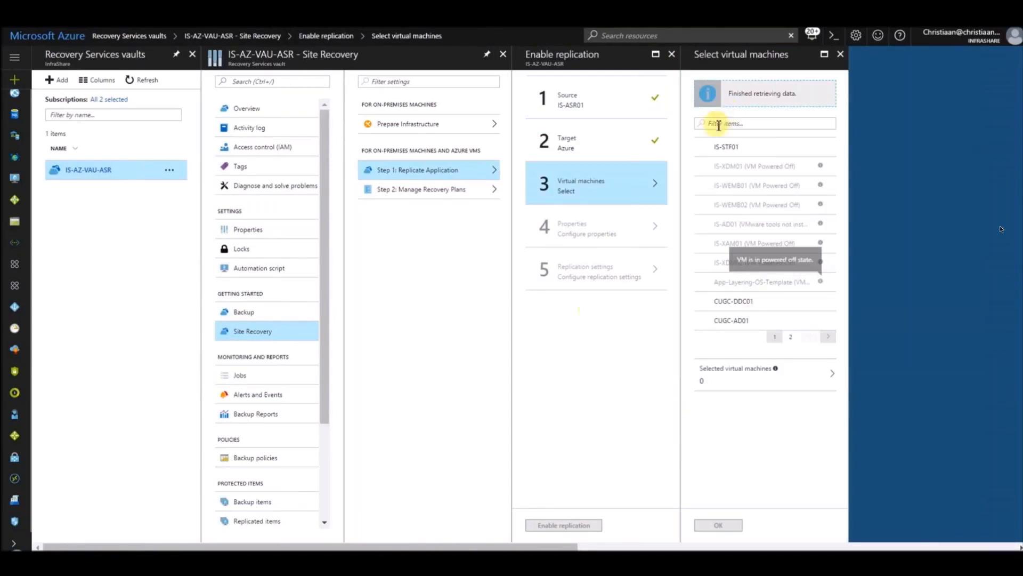
Step: Filter the virtual machines by "cugc" and select CUGC-DDC01, CUGC-AD01 and CUGC-XA01 for replication
click(725, 125)
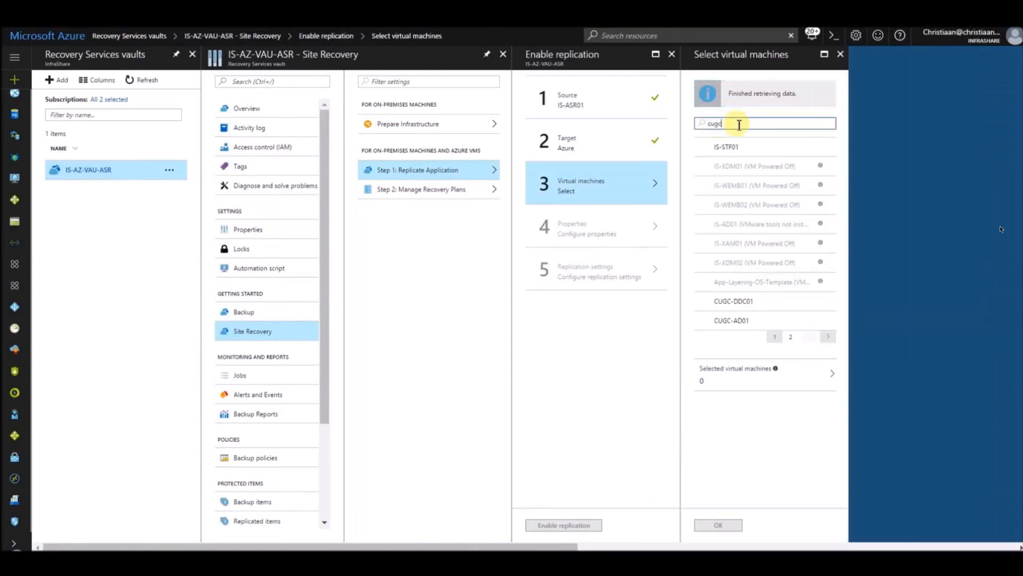
click(702, 146)
click(702, 166)
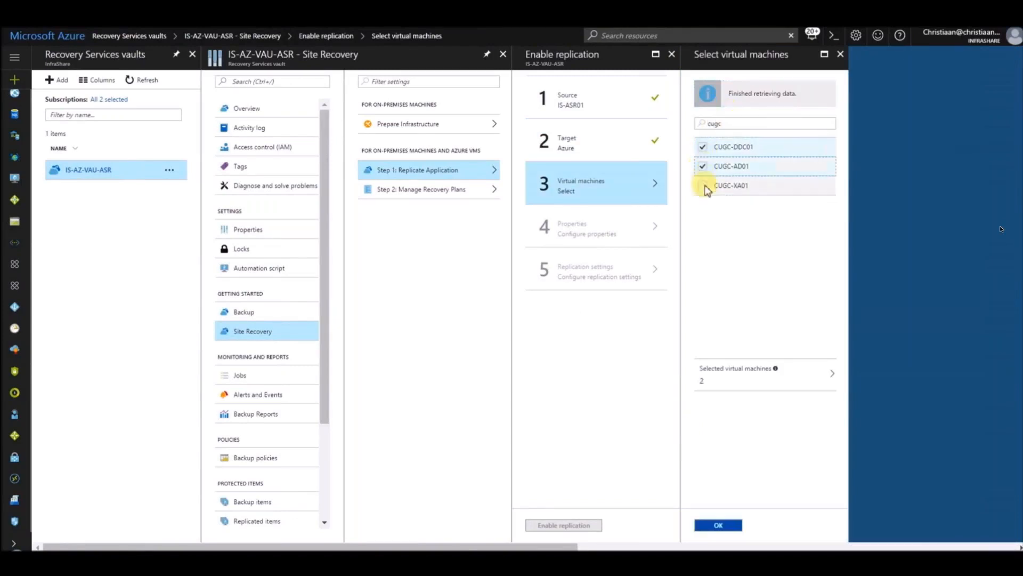
click(703, 186)
click(715, 525)
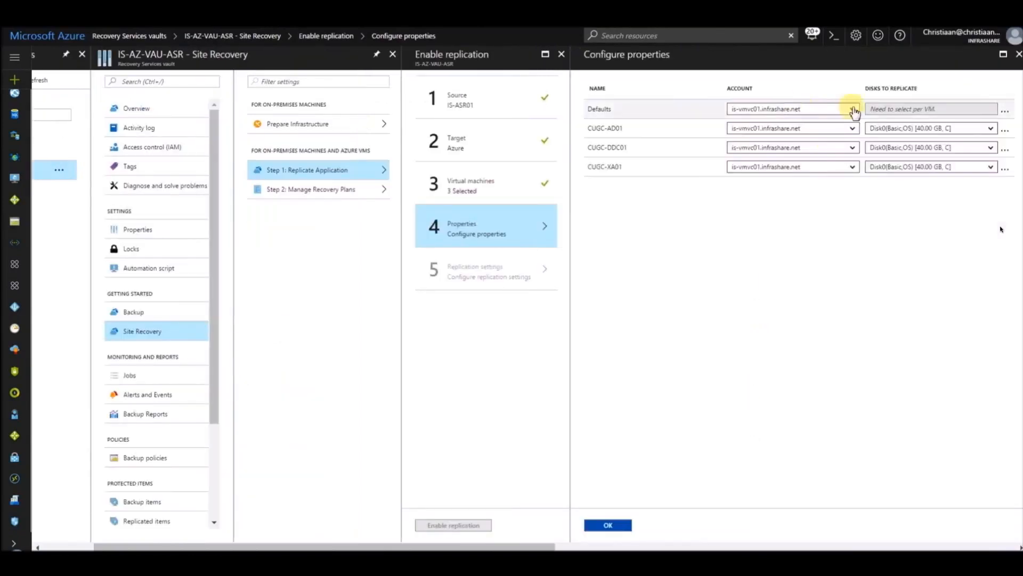
Step: Configure the machine properties with is-vmvc01.infrashare.net as the default account and Disk0 as each machine's disk to replicate
click(853, 110)
click(852, 121)
click(990, 131)
click(991, 131)
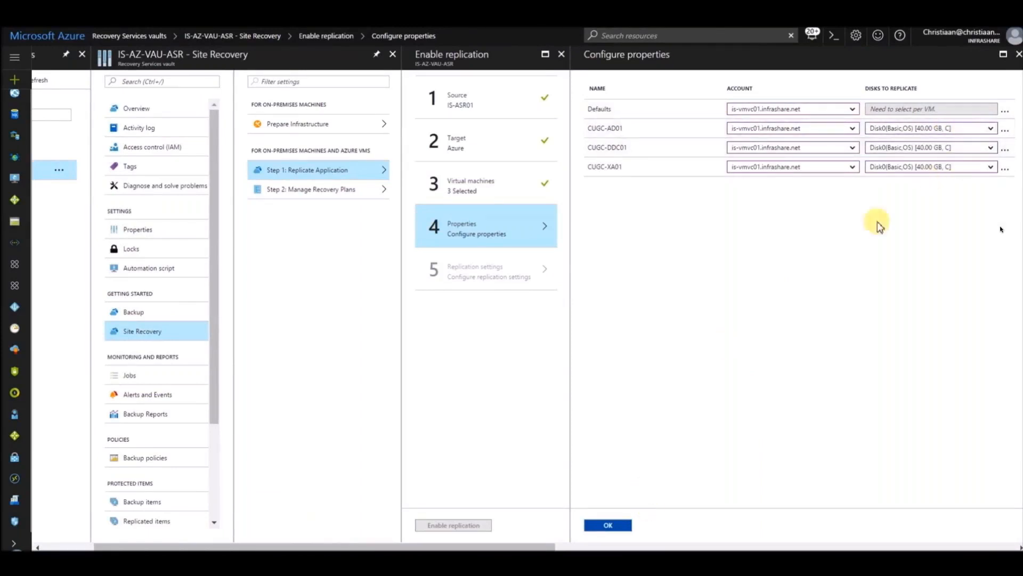
click(618, 526)
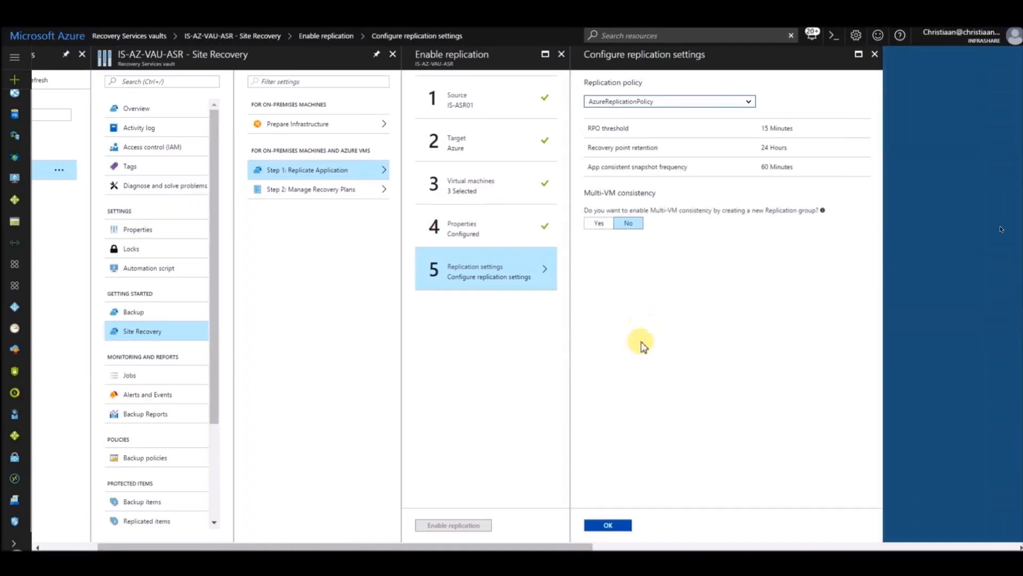
Step: Apply AzureReplicationPolicy without Multi-VM consistency as the replication settings and enable replication for the selected machines
click(749, 102)
click(751, 105)
mouse_move(824, 211)
click(615, 525)
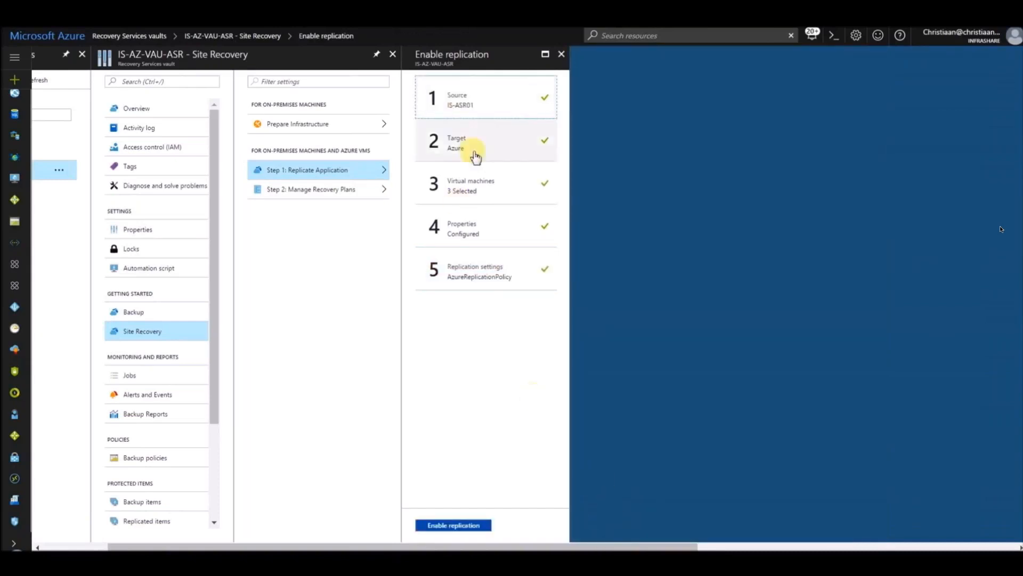
click(445, 526)
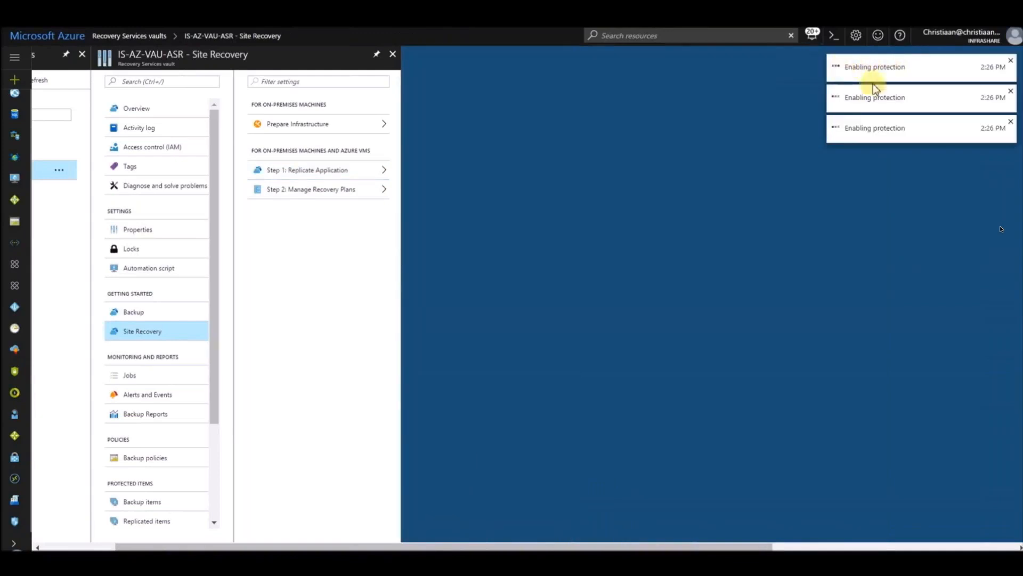
Step: Show the vault's replicated items and refresh the list
scroll(219, 328, down, 5)
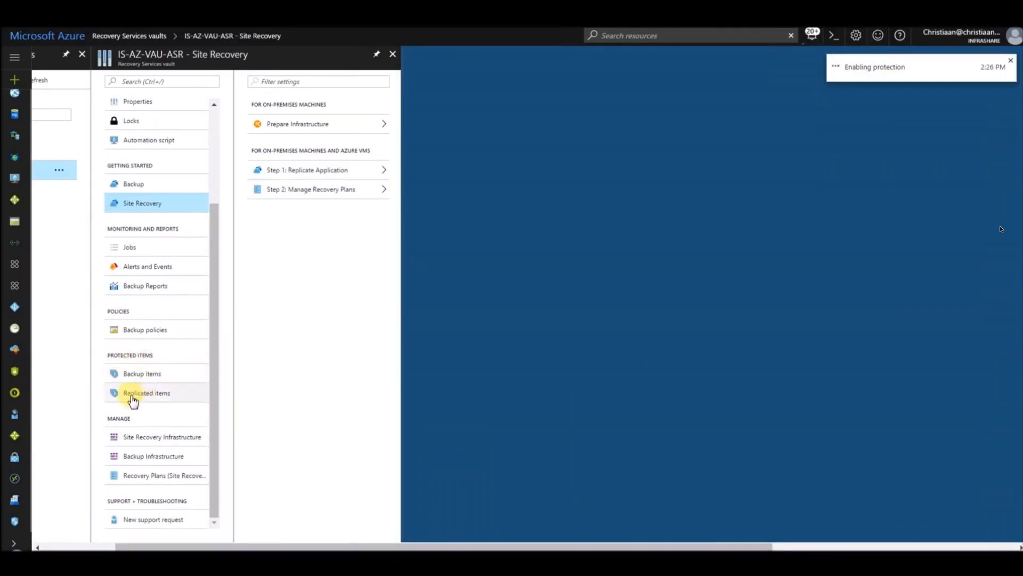
click(152, 401)
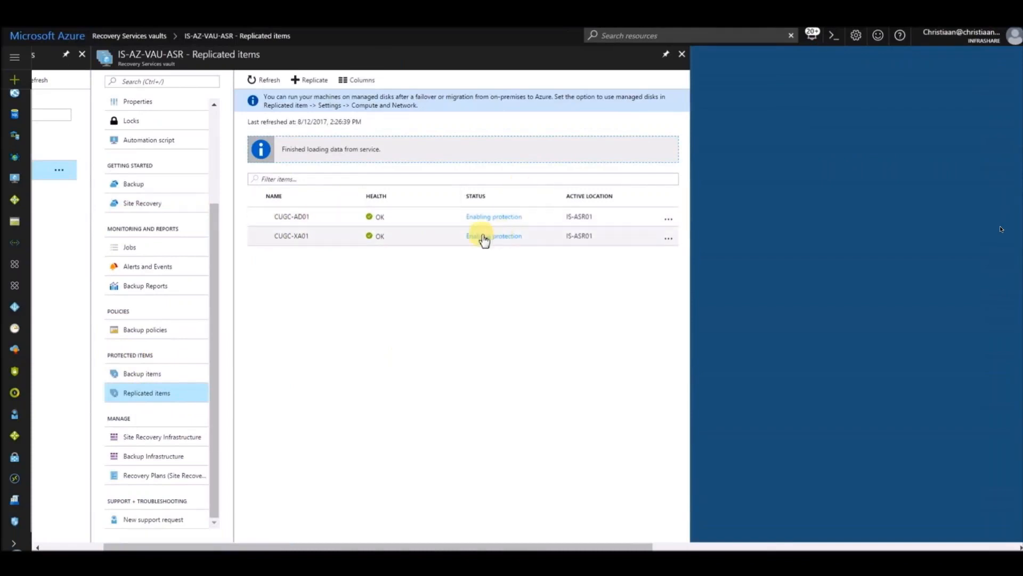
click(259, 80)
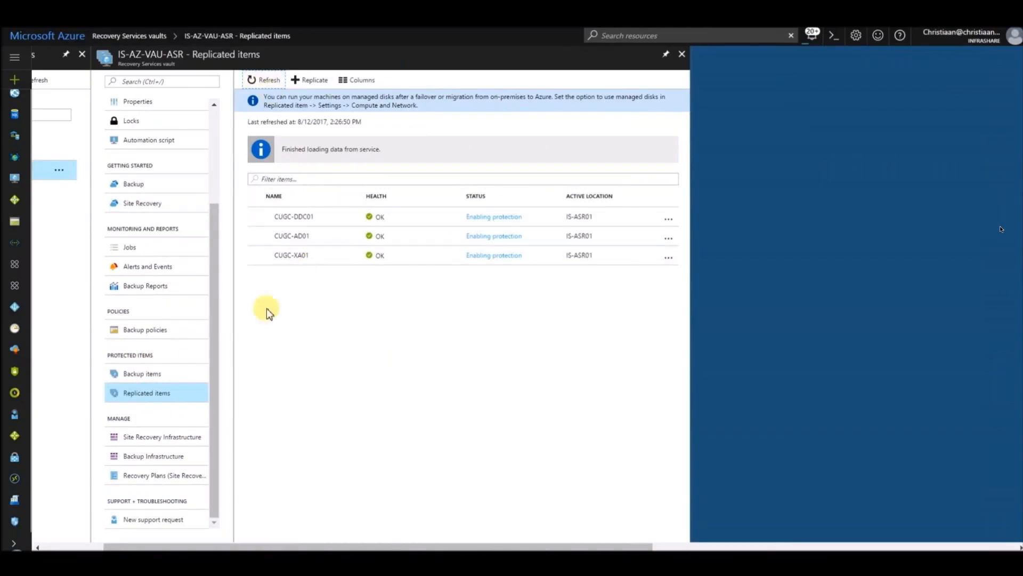
Step: Examine the enable replication job of CUGC-DDC01 and refresh the replicated items to check their synchronization status
click(475, 219)
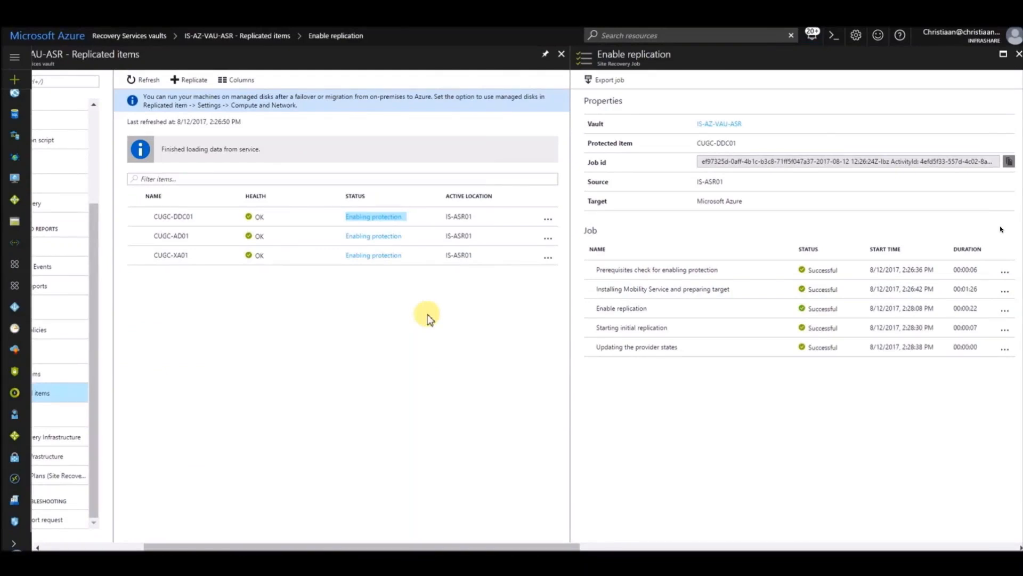
click(1019, 54)
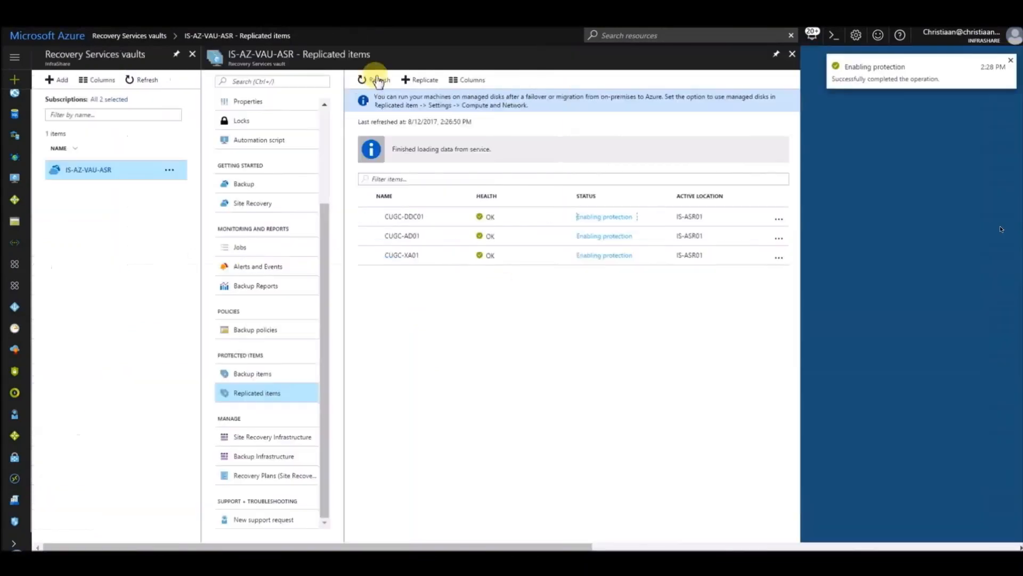
click(378, 82)
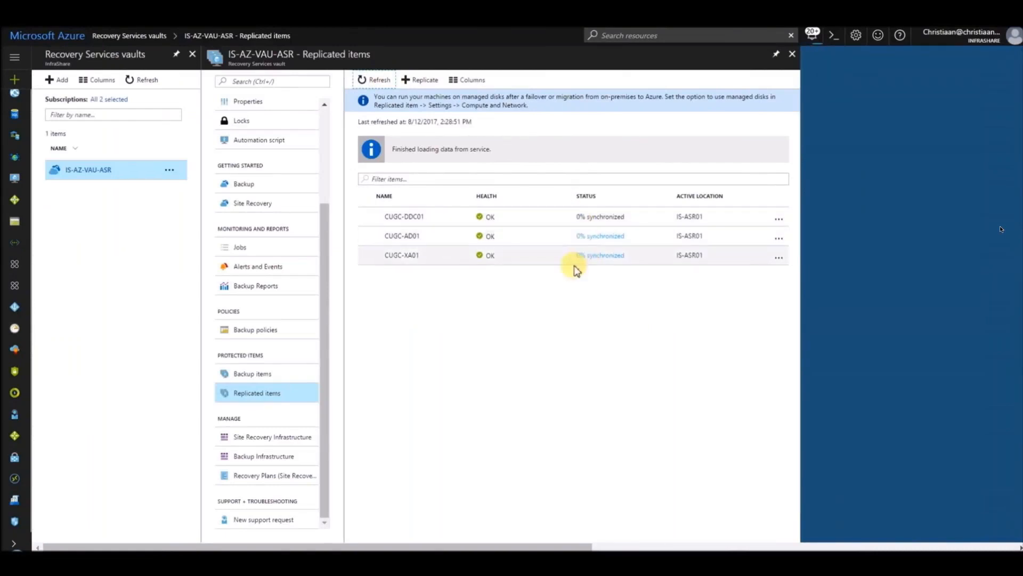
click(382, 82)
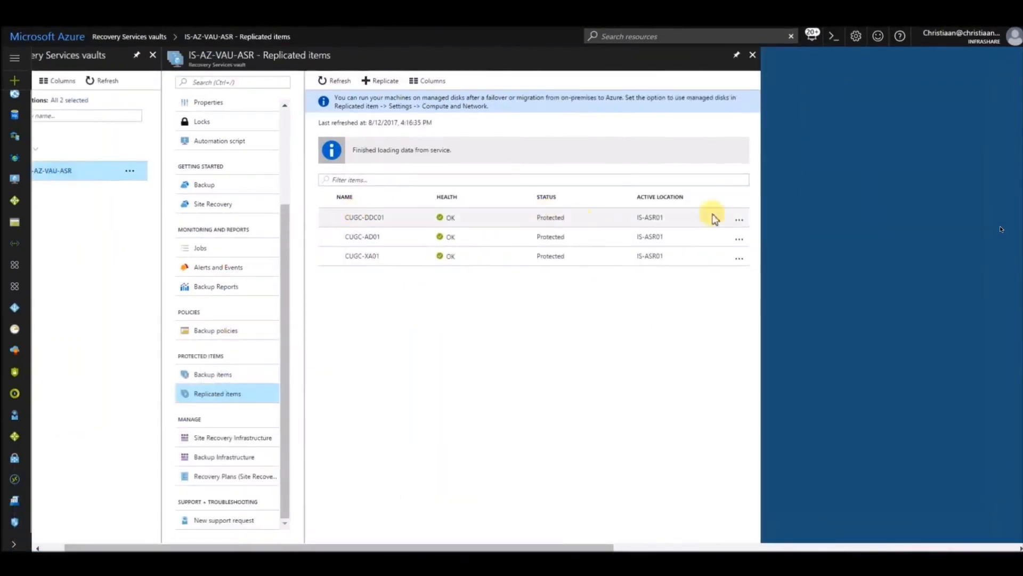
Step: Examine the disks and properties of the replicated item CUGC-DDC01
click(360, 218)
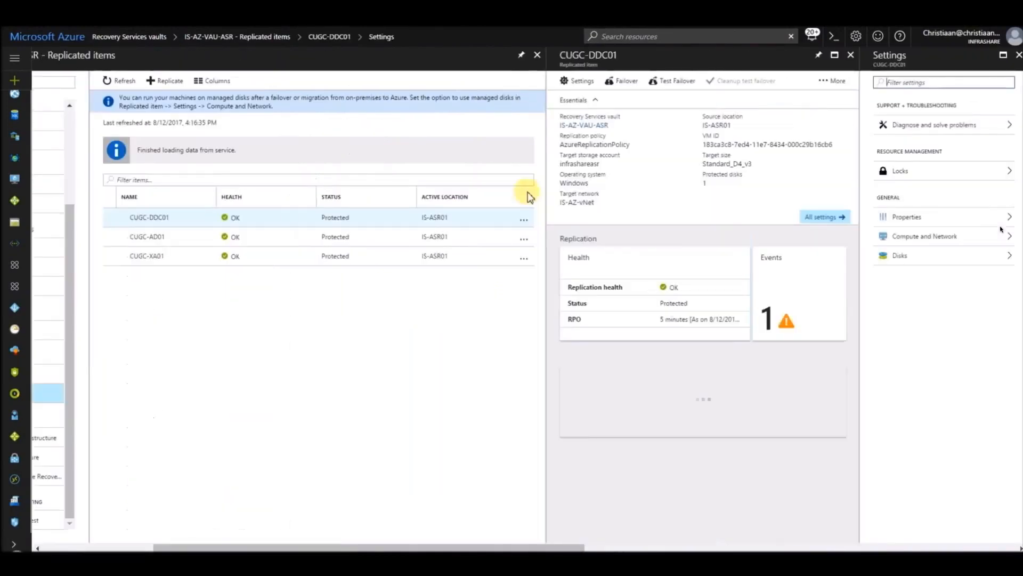
click(914, 255)
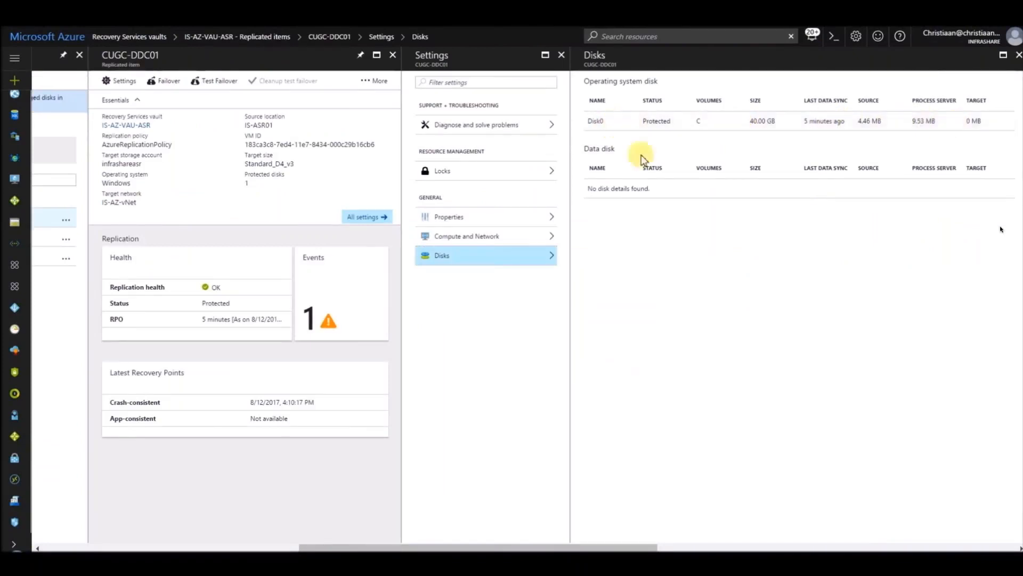
click(457, 218)
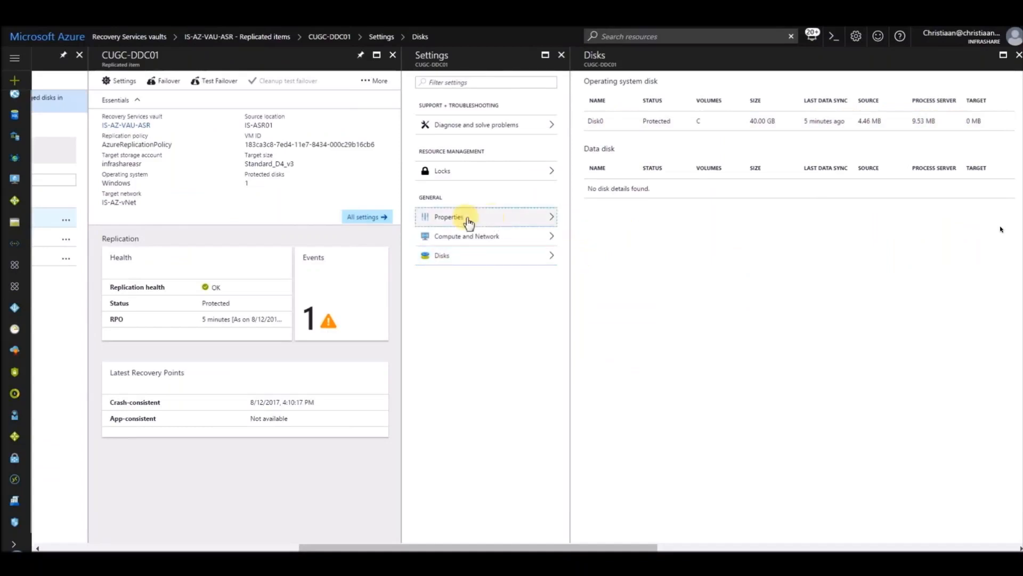
scroll(927, 233, down, 2)
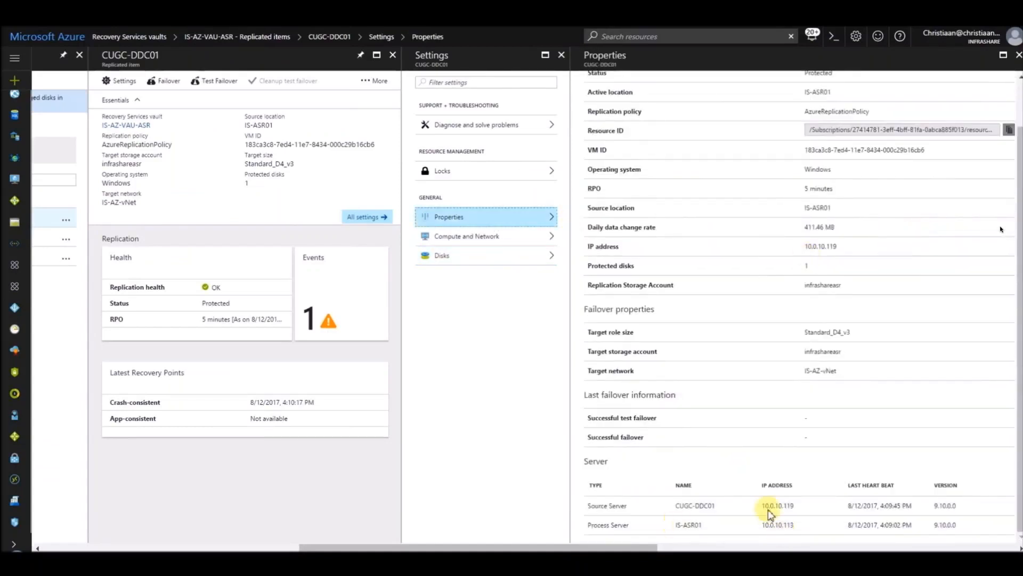
Step: Examine the compute properties of CUGC-DDC01, including the Azure name, resource group options, available sizes and managed disks setting
click(442, 238)
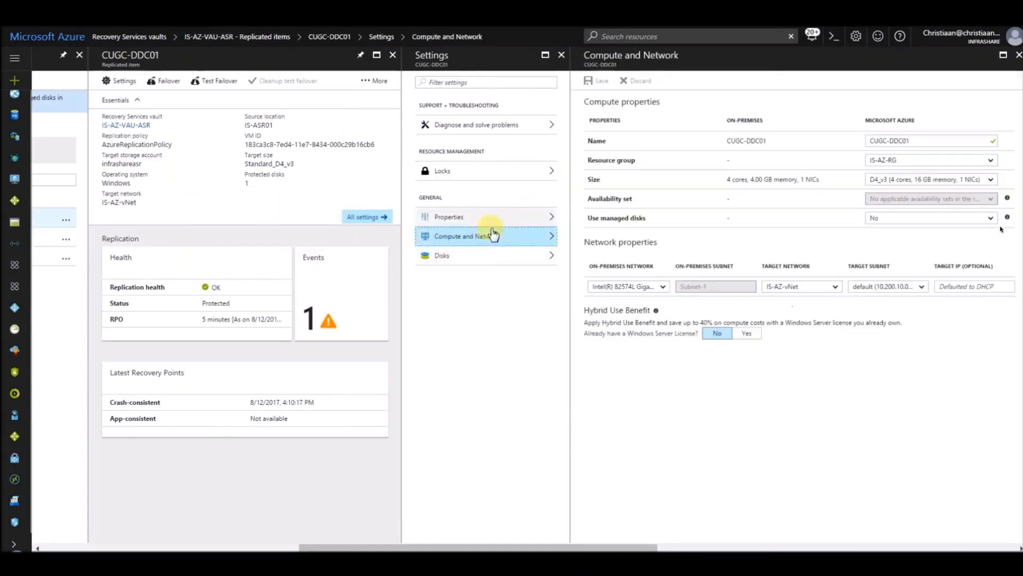
drag(600, 543, 657, 463)
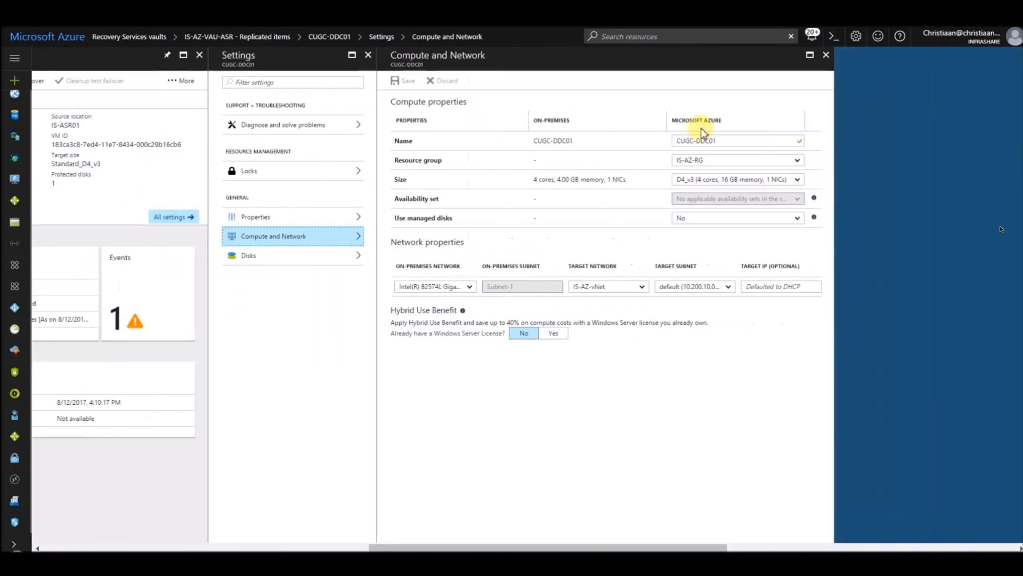
triple_click(723, 142)
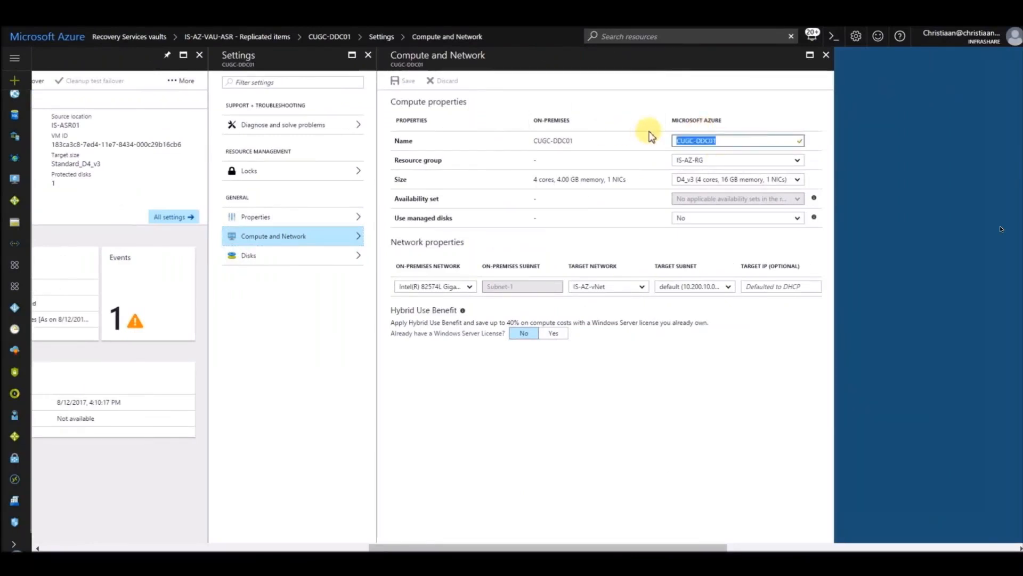
click(725, 106)
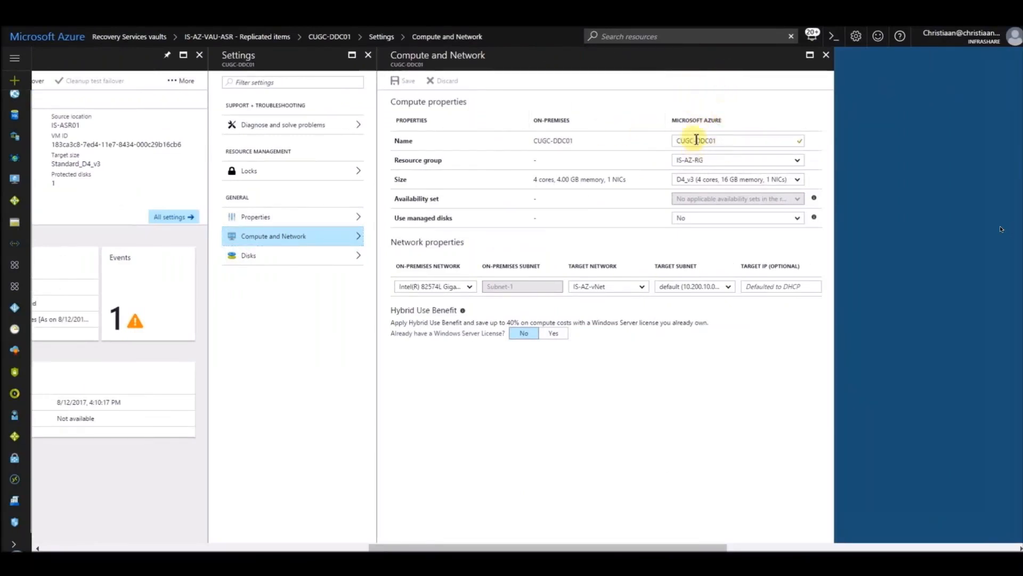
click(709, 160)
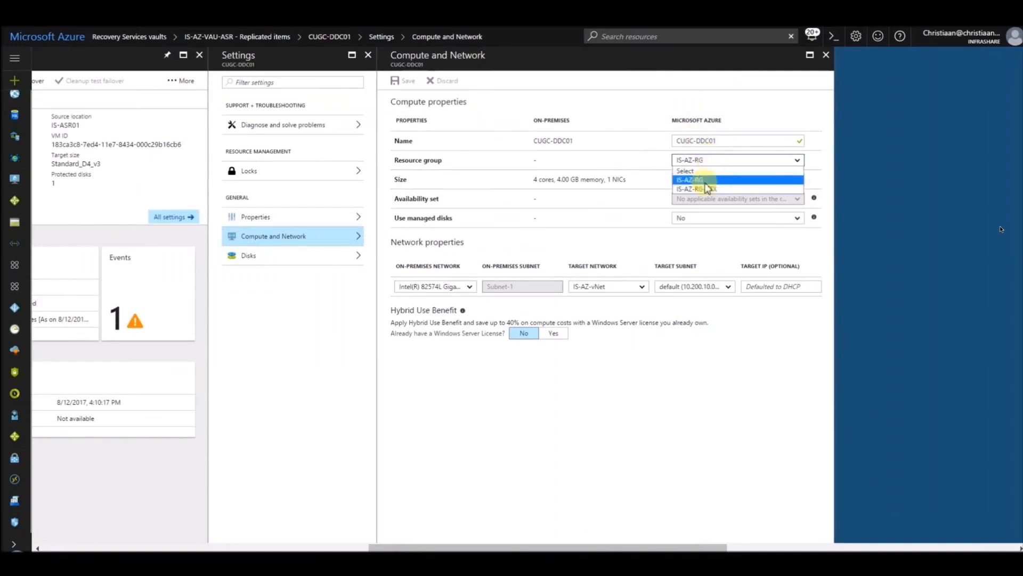
click(717, 185)
click(718, 186)
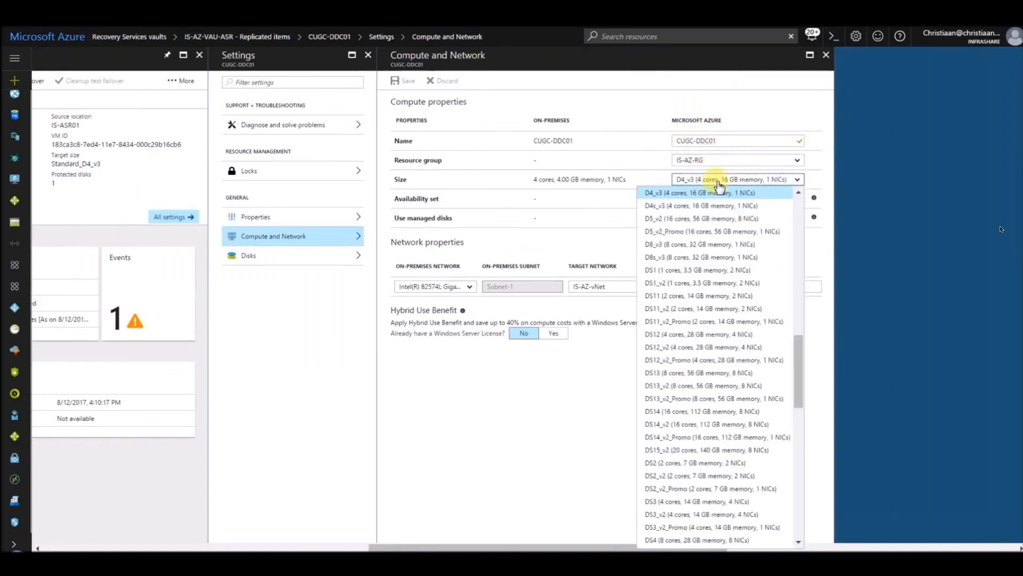
drag(794, 362, 811, 346)
click(813, 344)
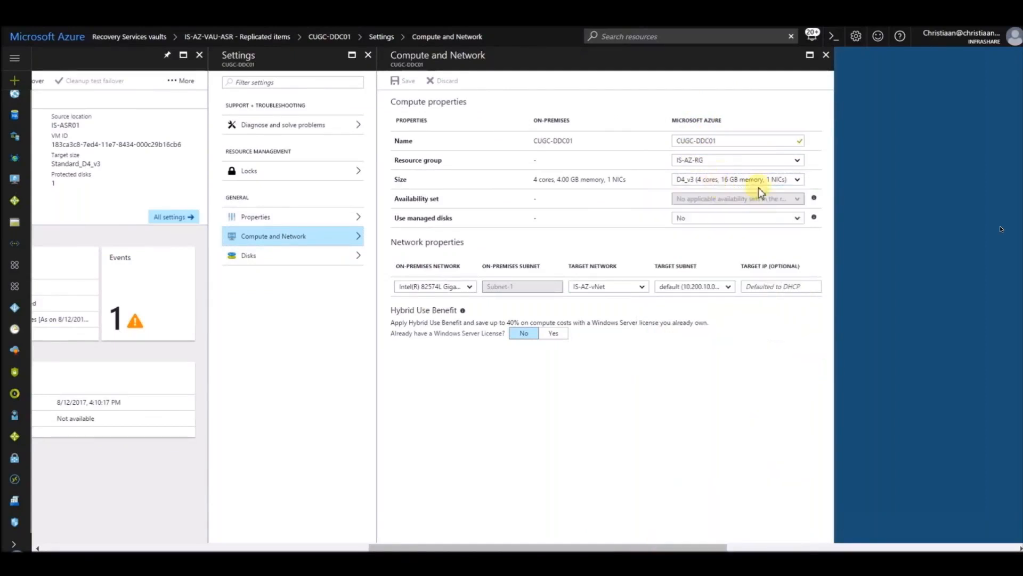
click(728, 220)
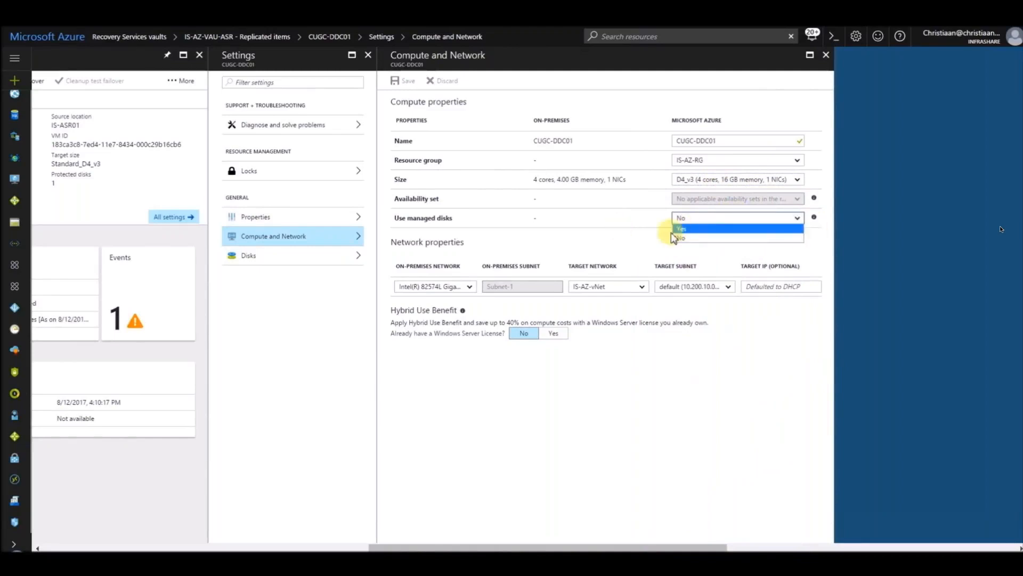
click(815, 219)
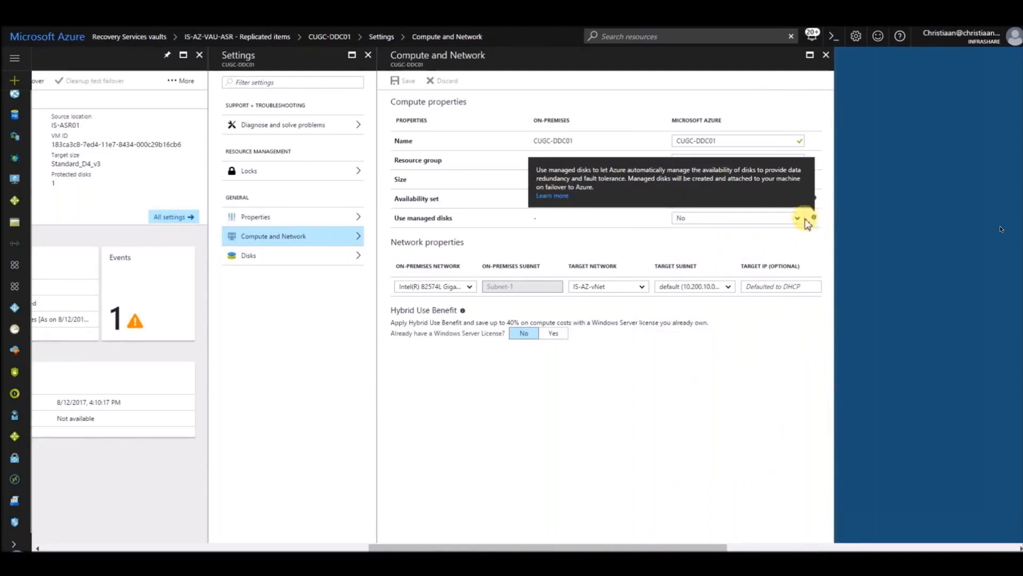
Step: Check the target subnet choices in the network properties of CUGC-DDC01 and set the target IP to 10.200.10.20
click(701, 292)
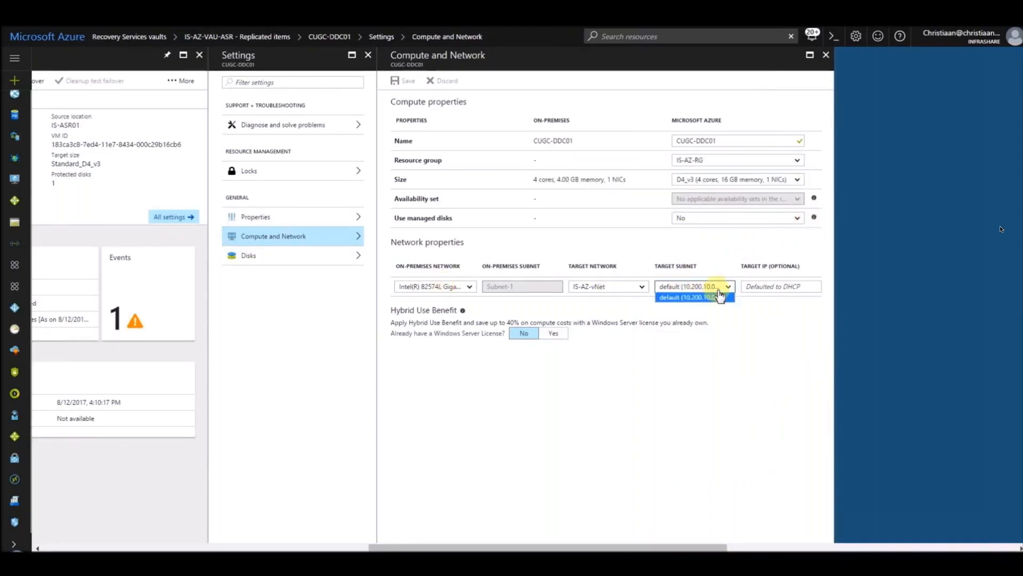
click(788, 341)
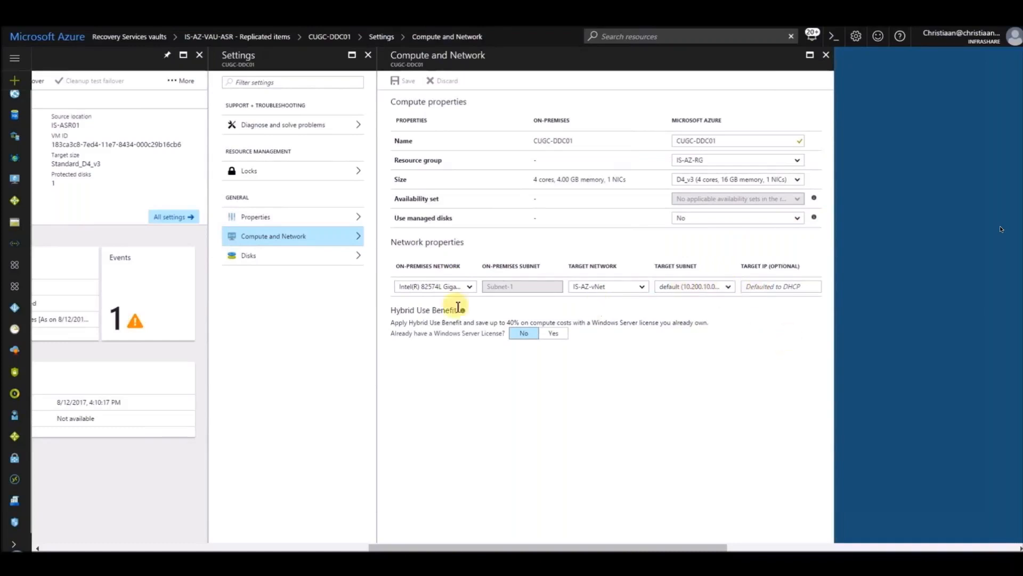
click(774, 288)
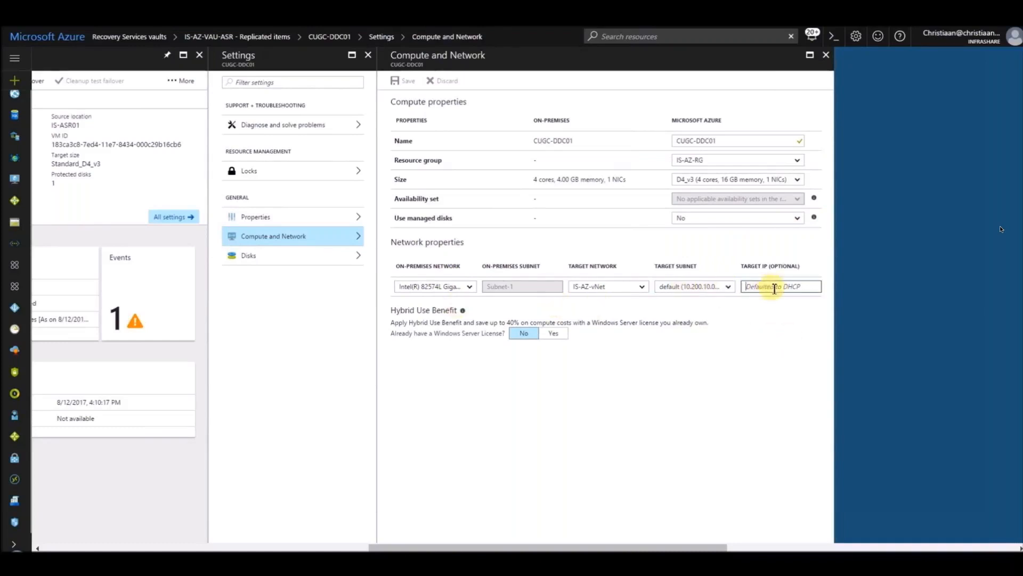
text(10.200)
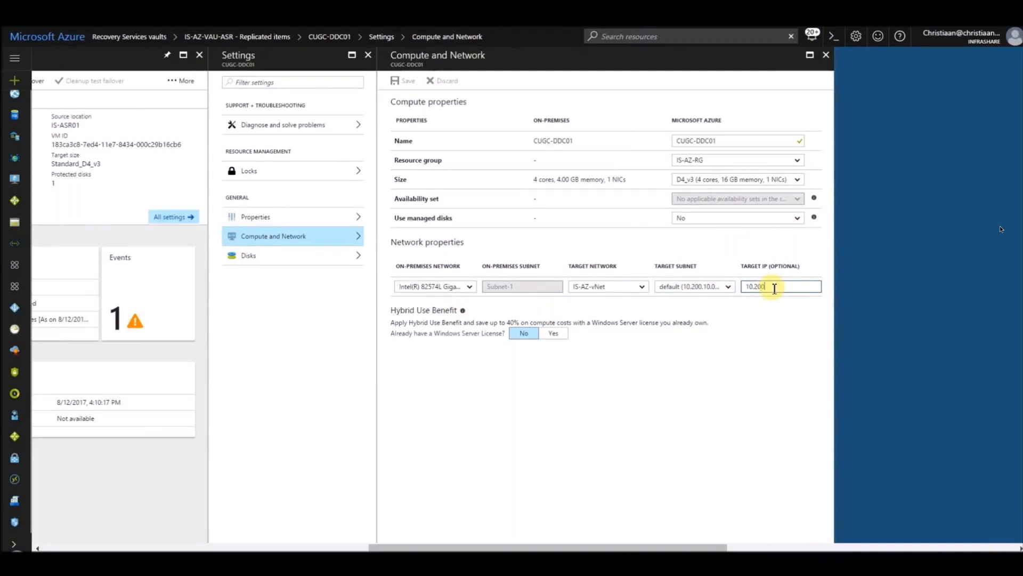
text(.10.20)
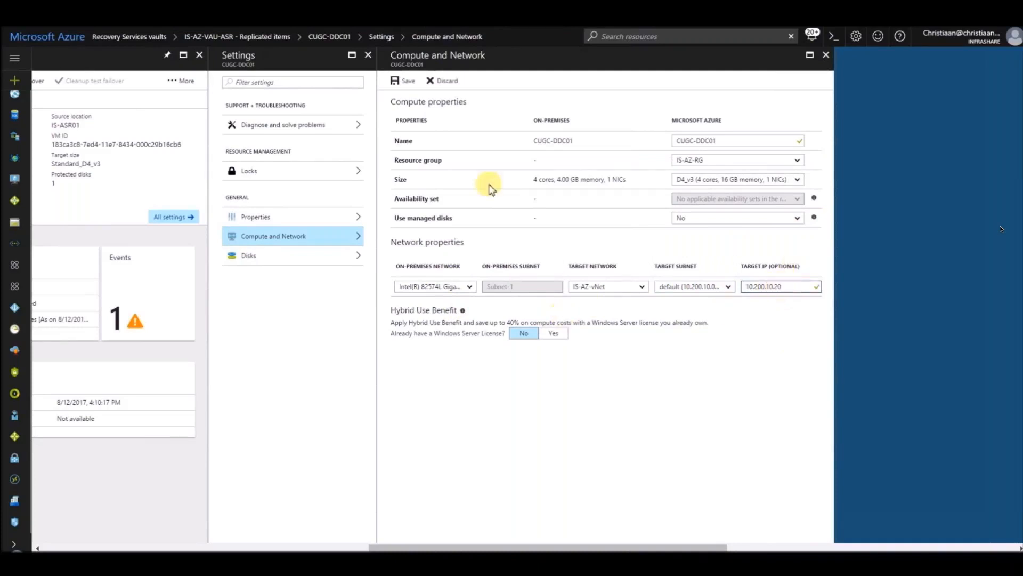
Step: Read the Hybrid Use Benefit description and its additional information in the Compute and Network settings
drag(395, 311, 616, 329)
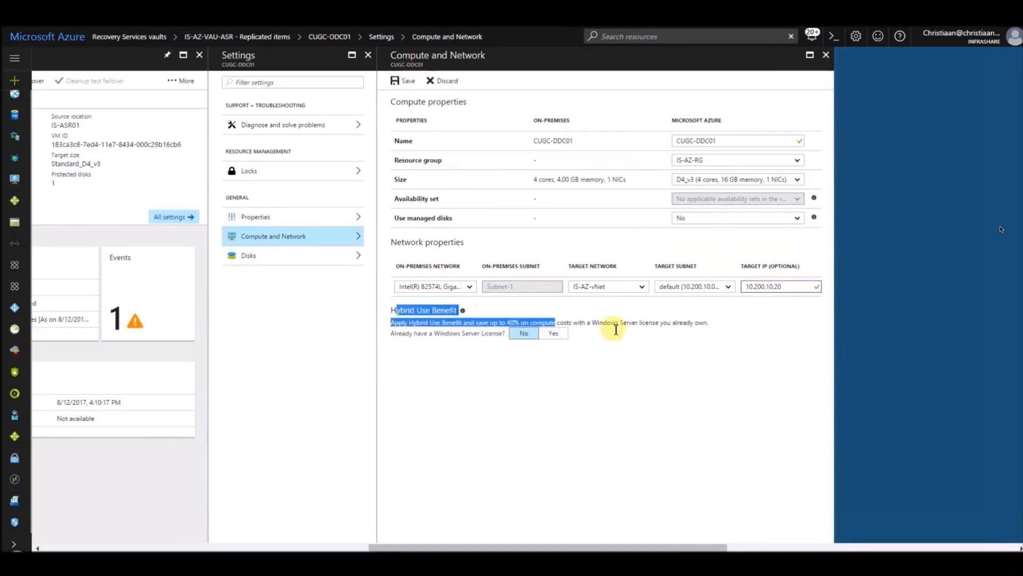
click(618, 332)
mouse_move(463, 314)
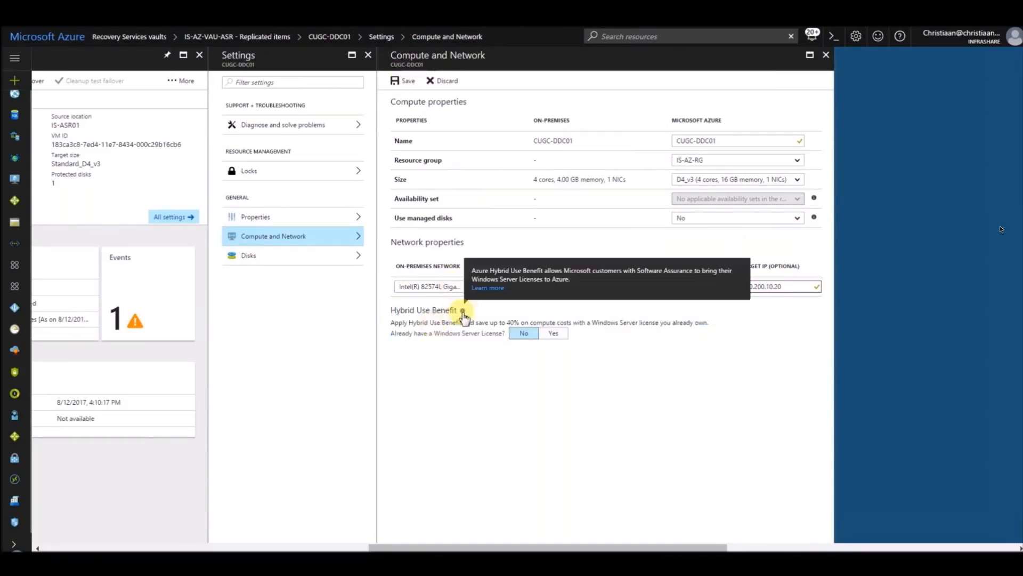
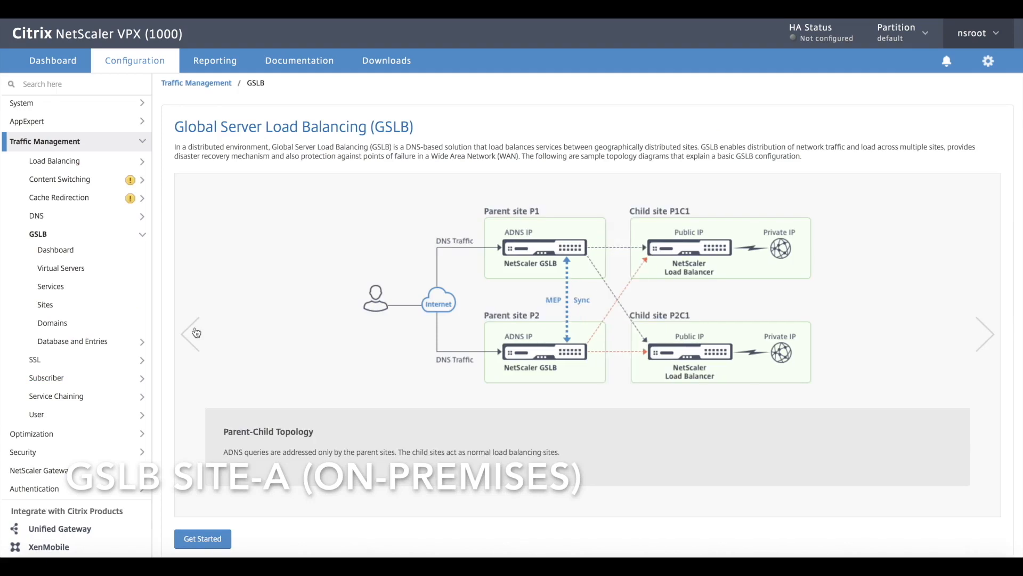
click(196, 324)
Step: Start the GSLB configuration and create an ADNS service named GSLB-ADNS with IP address 10.0.20.1
click(210, 539)
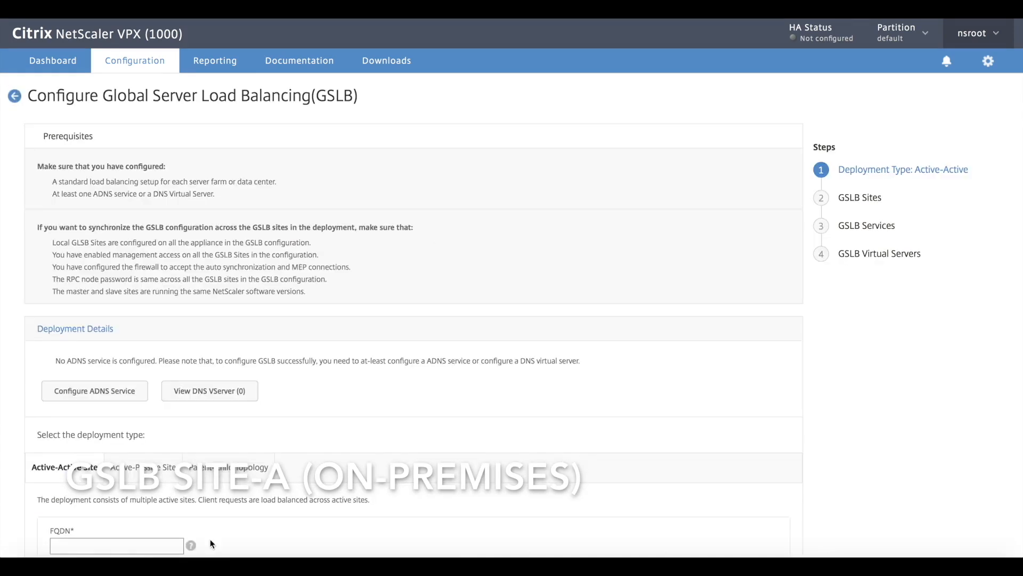
click(128, 390)
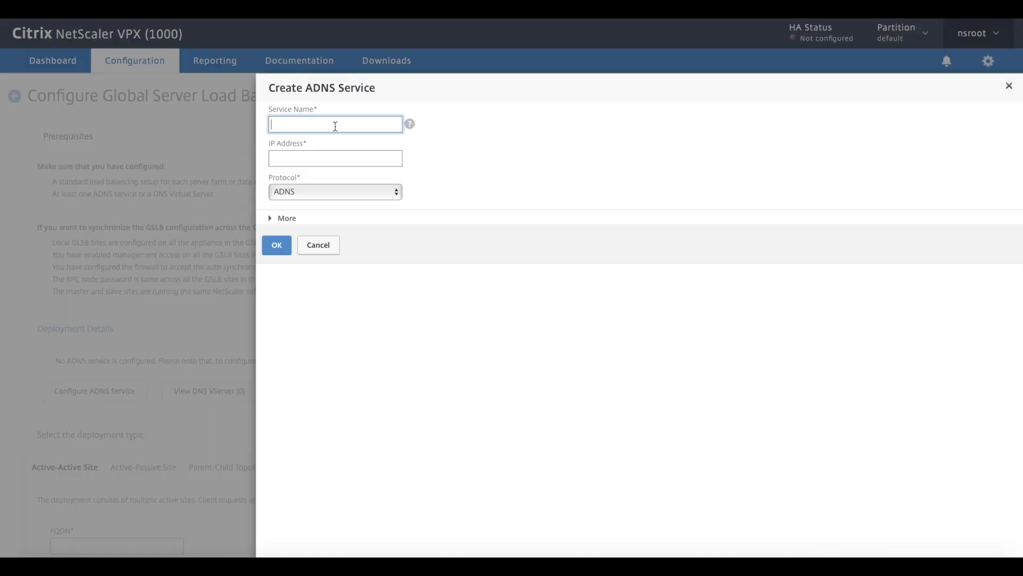
text(GSLB-ADNS)
key(Tab)
text(10.0.20.1)
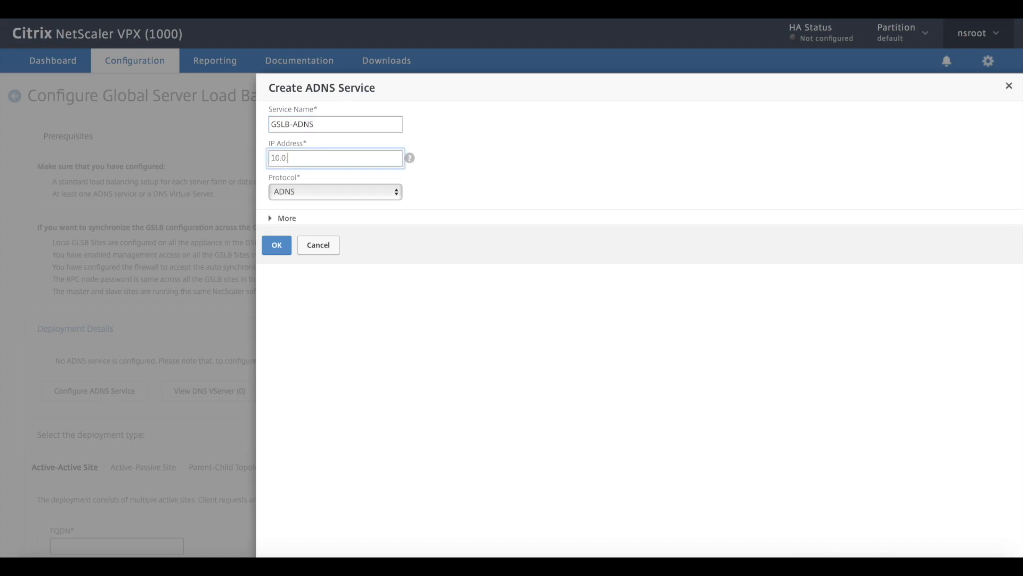
click(277, 244)
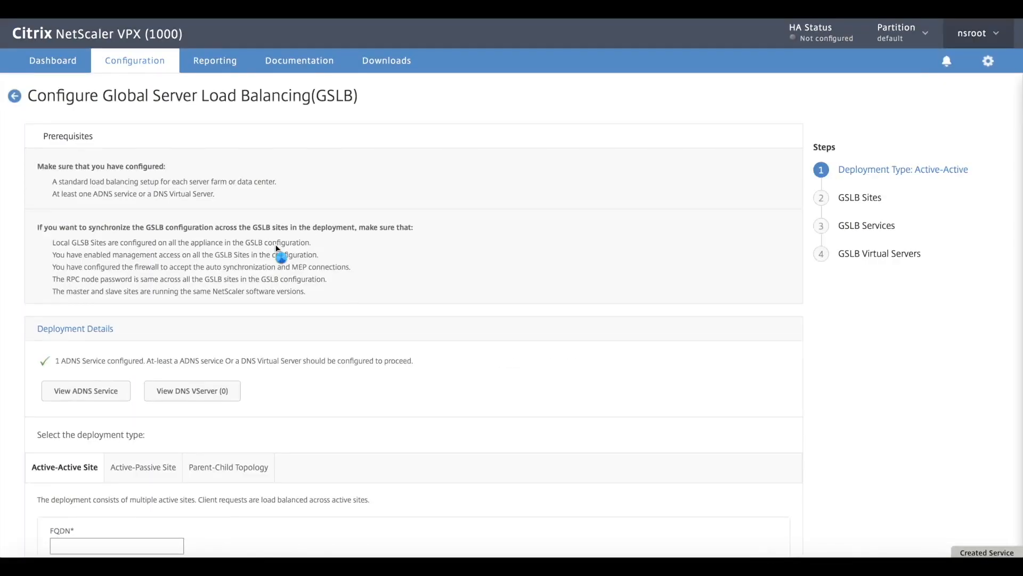
Step: Choose the active-passive deployment type, add the domain portal.cugc-webinar.com and continue to the GSLB sites
scroll(141, 305, down, 3)
scroll(133, 368, down, 3)
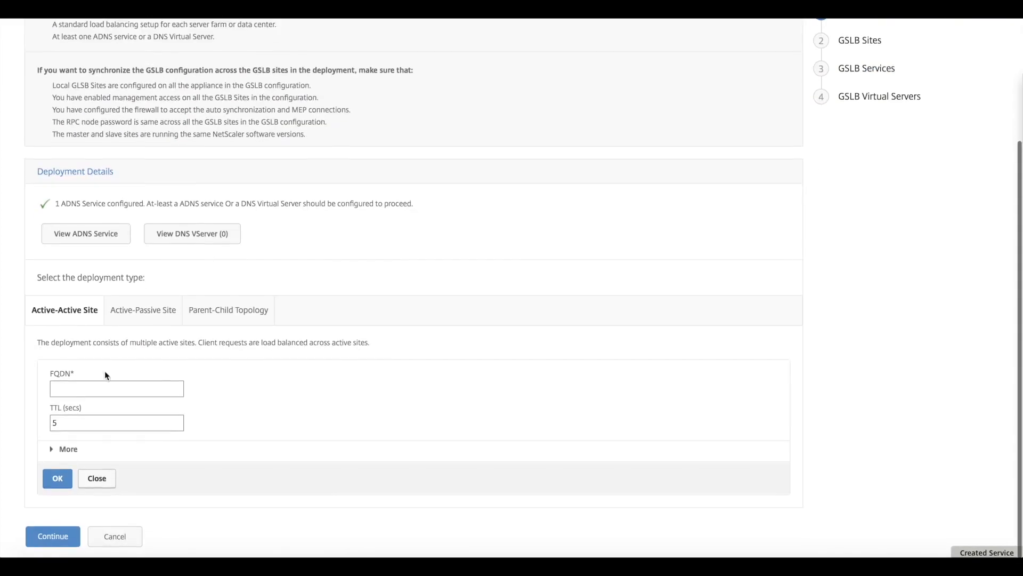
click(150, 312)
text(por)
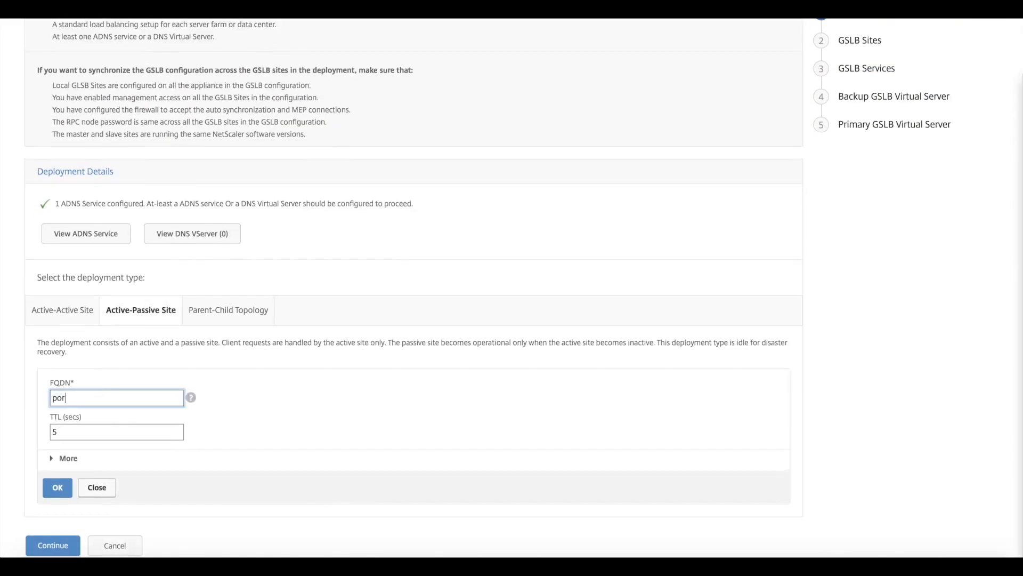
text(tal.cugc-webinar.com)
click(57, 487)
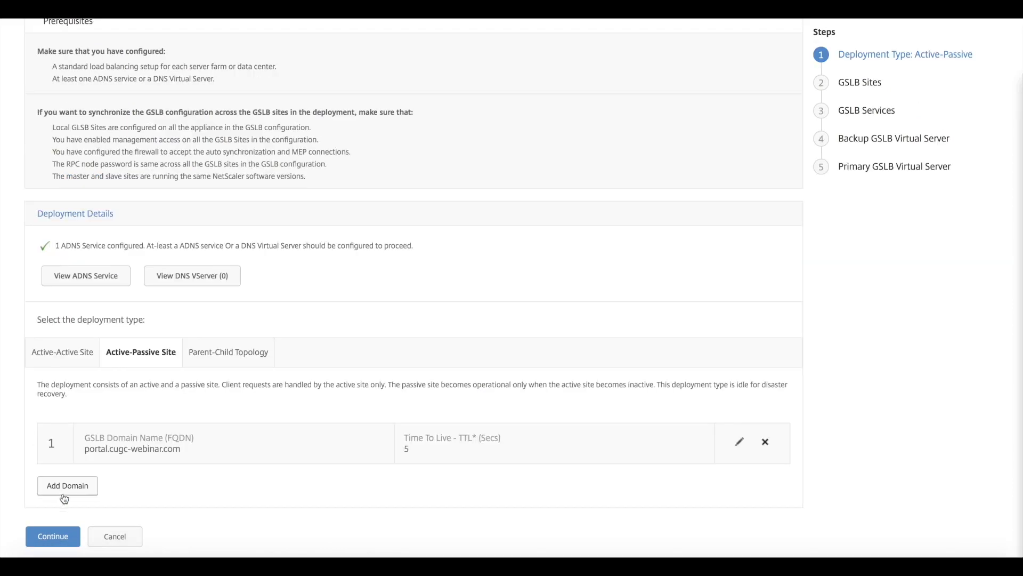
click(56, 537)
Step: Create a LOCAL GSLB site named Site-A-Local with the new site IP address 10.0.20.11
scroll(85, 521, down, 1)
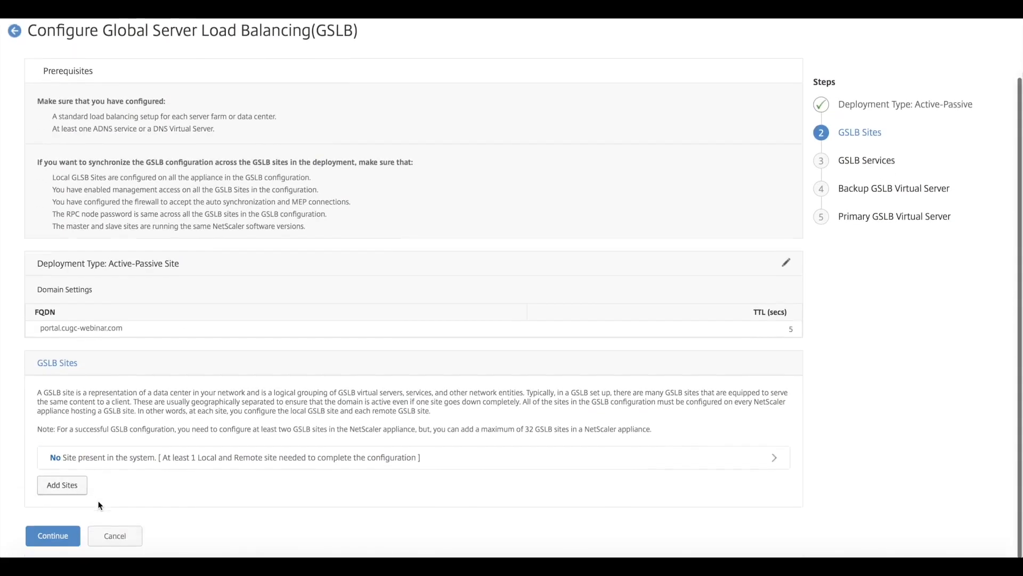
click(62, 486)
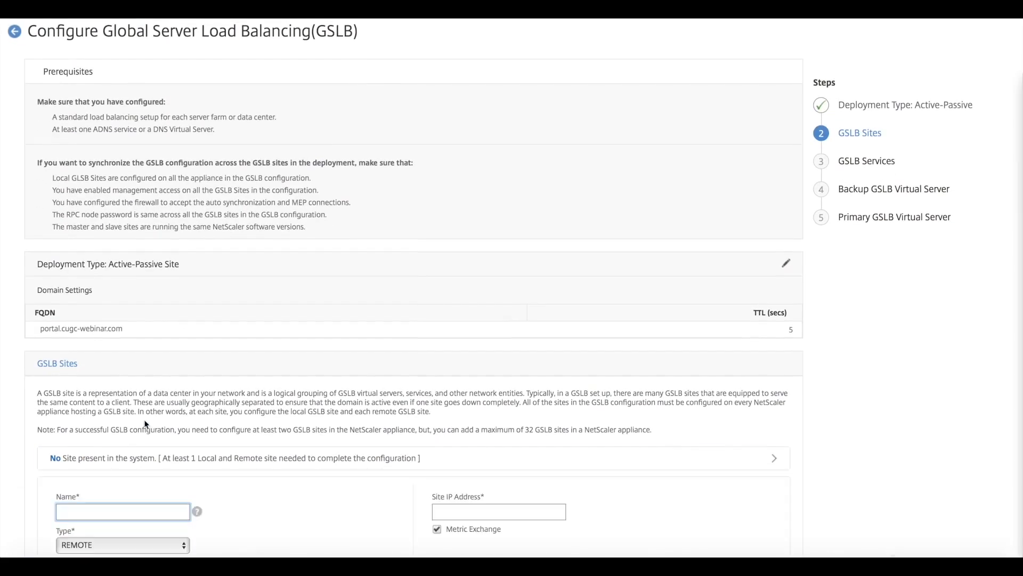
scroll(145, 424, down, 4)
text(Sit)
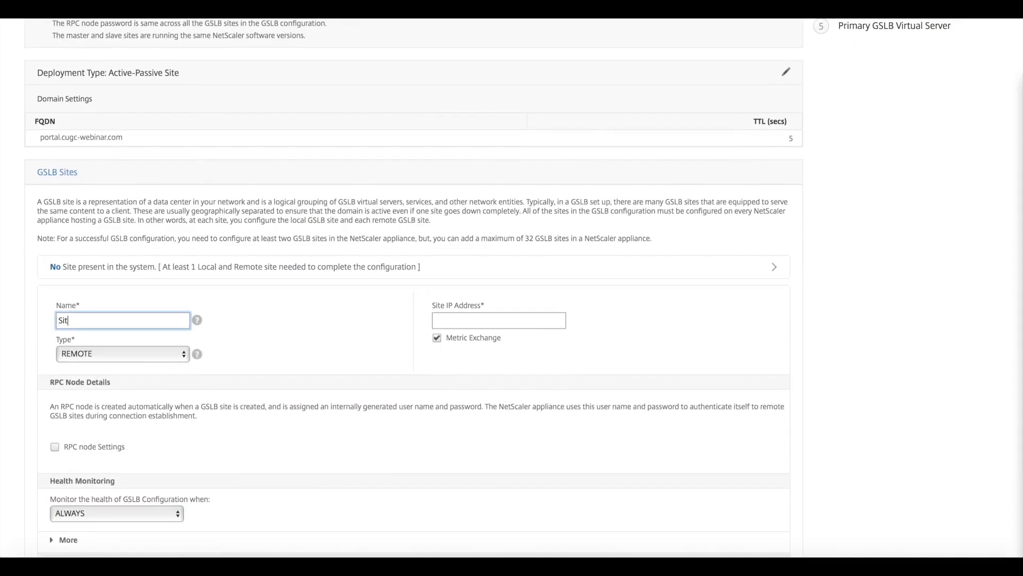
text(e-A-Local)
click(166, 355)
click(129, 365)
click(487, 340)
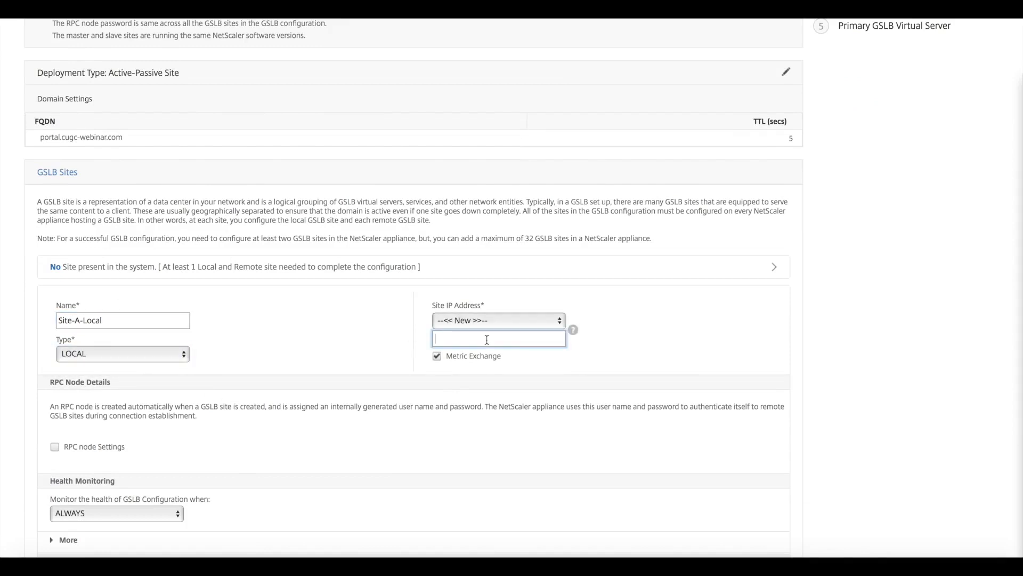
text(10.0.20.11)
scroll(75, 467, down, 3)
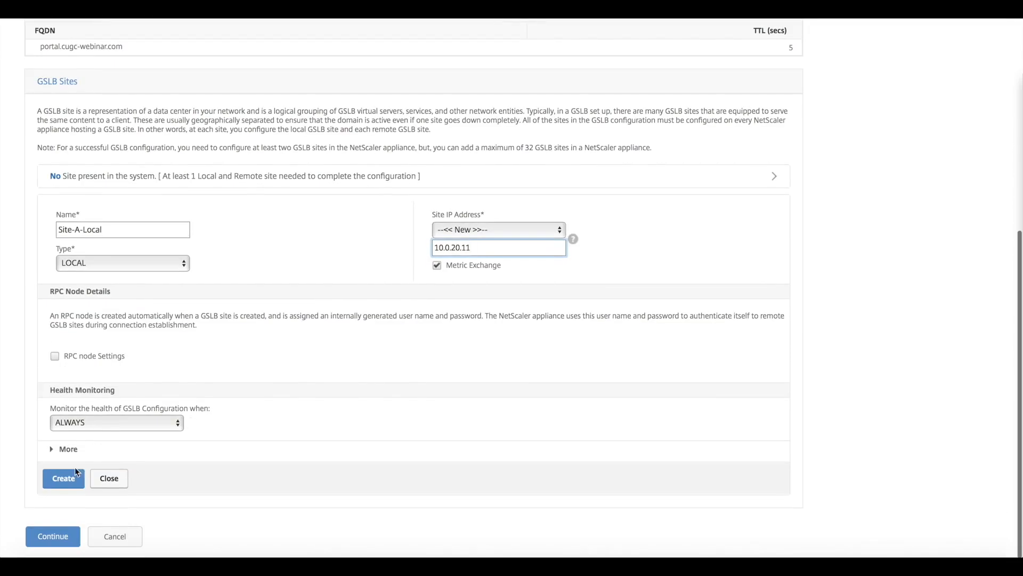
click(62, 478)
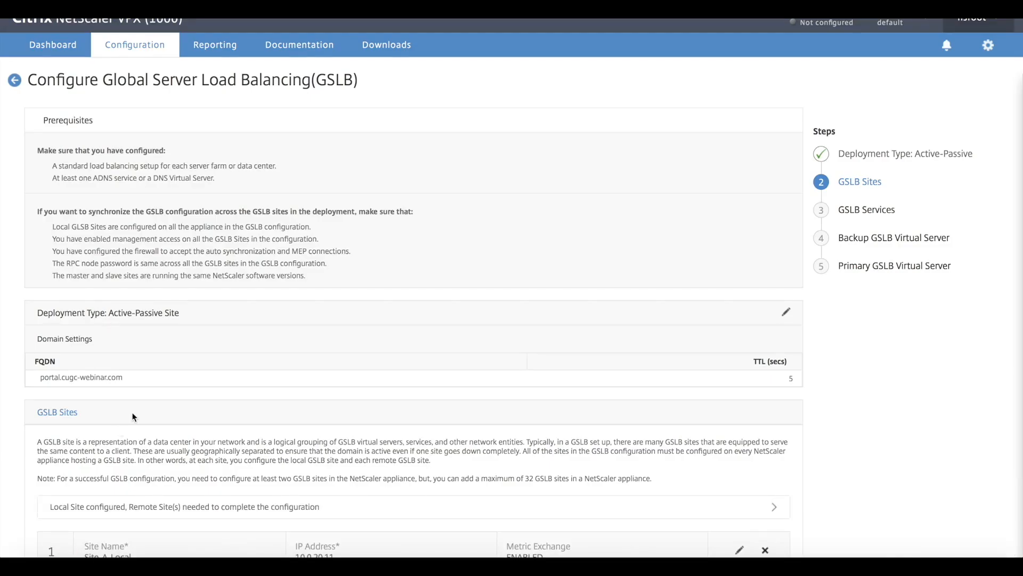
Step: Add a second GSLB site of type REMOTE and name it Site-B-Remote
scroll(133, 417, down, 2)
scroll(133, 416, down, 1)
click(62, 482)
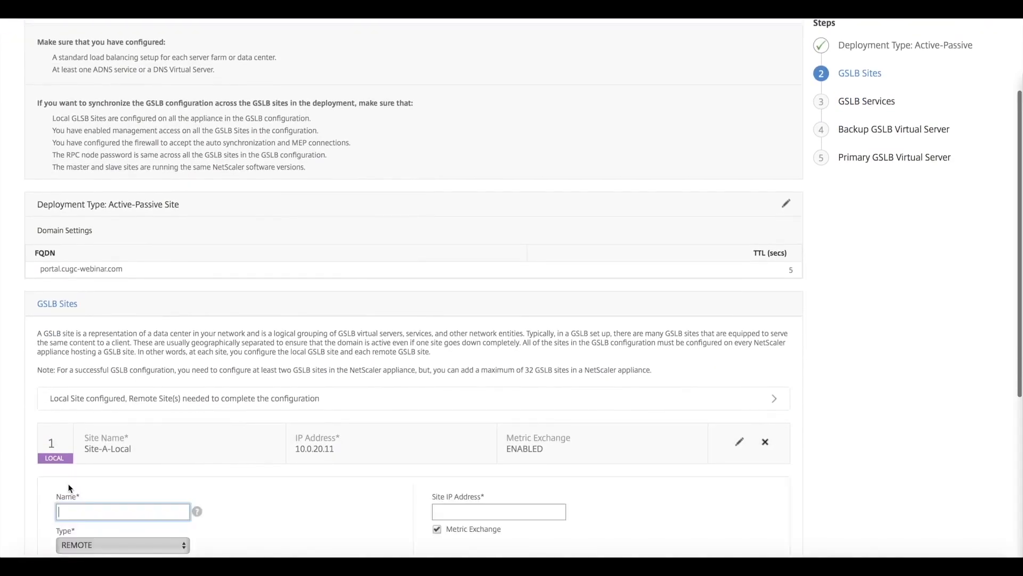
scroll(70, 488, down, 3)
text(Site)
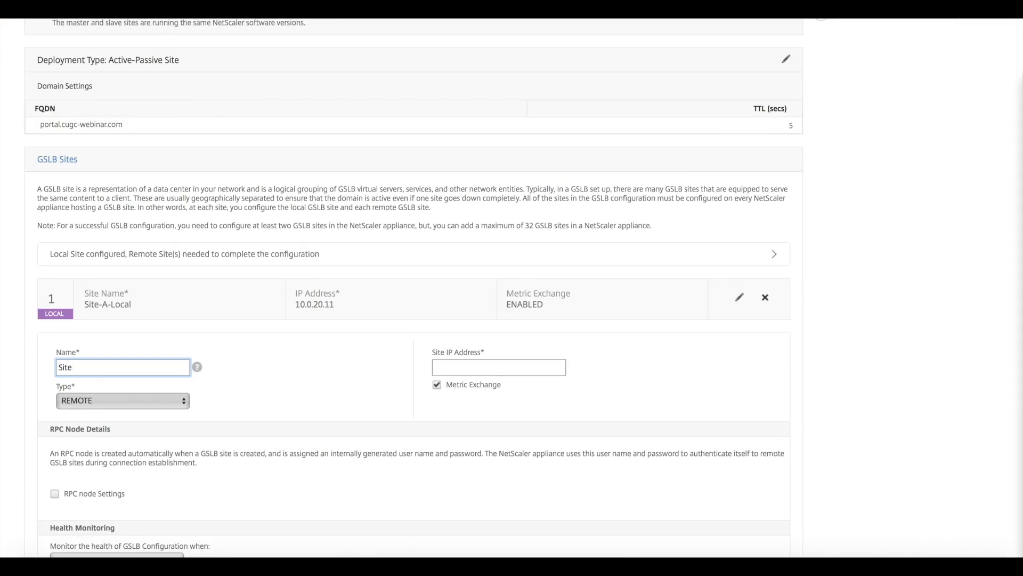
scroll(405, 320, down, 1)
text(-B)
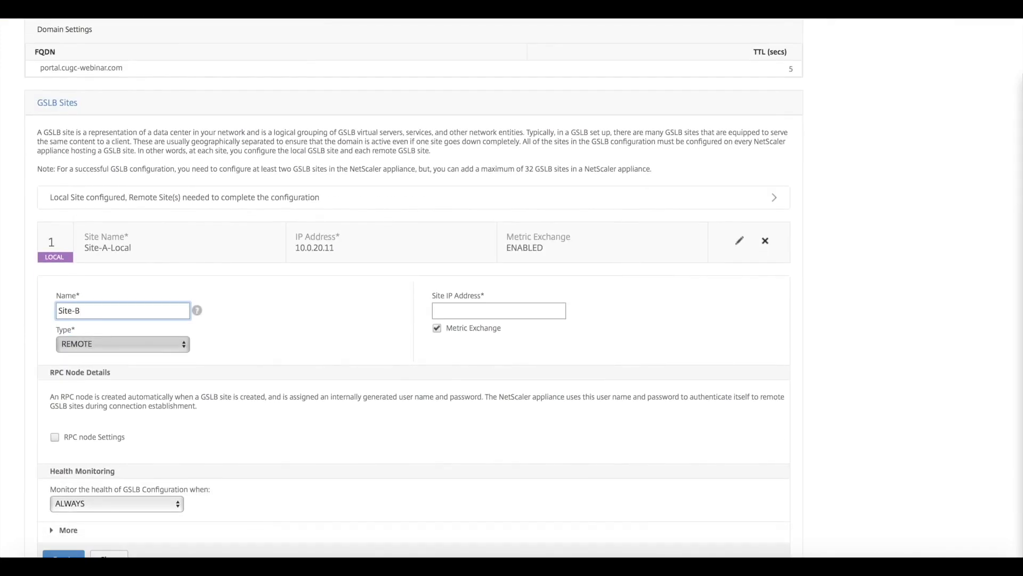
text(-Remote)
Step: Set the remote site's IP address to 10.200.10.5, create the site and continue to the GSLB services
click(468, 312)
text(10.200.10.5)
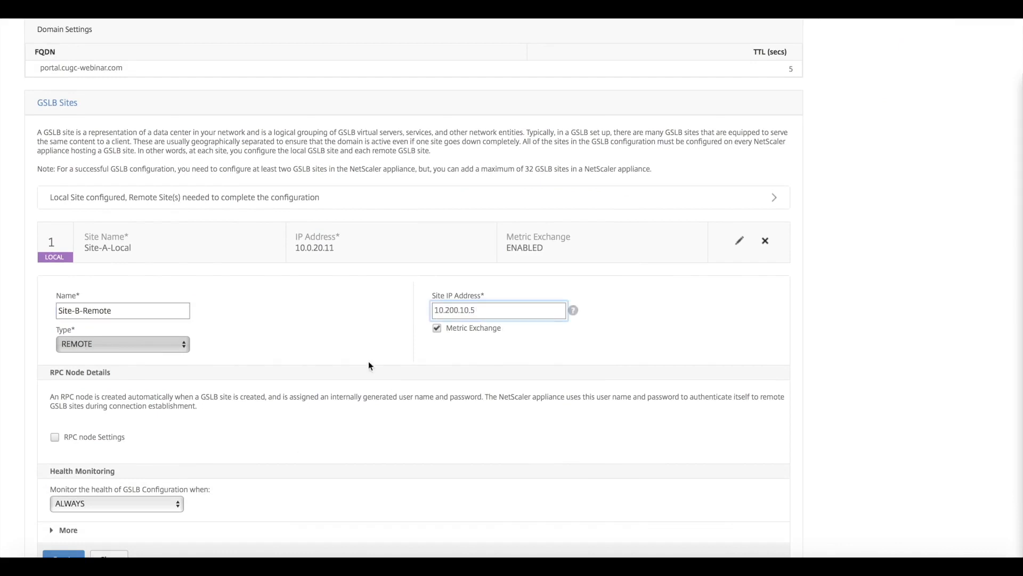
scroll(371, 365, down, 2)
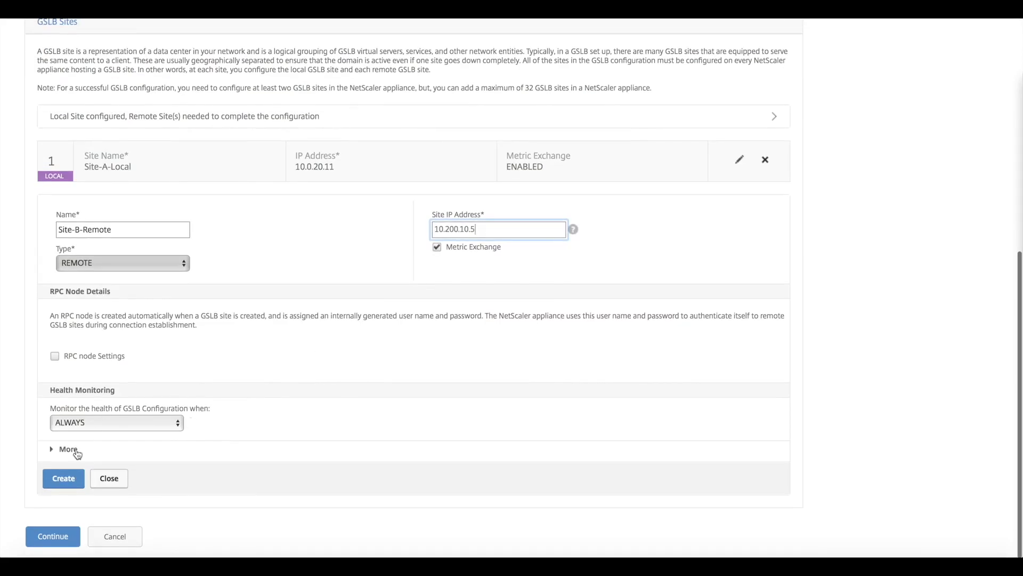
click(64, 479)
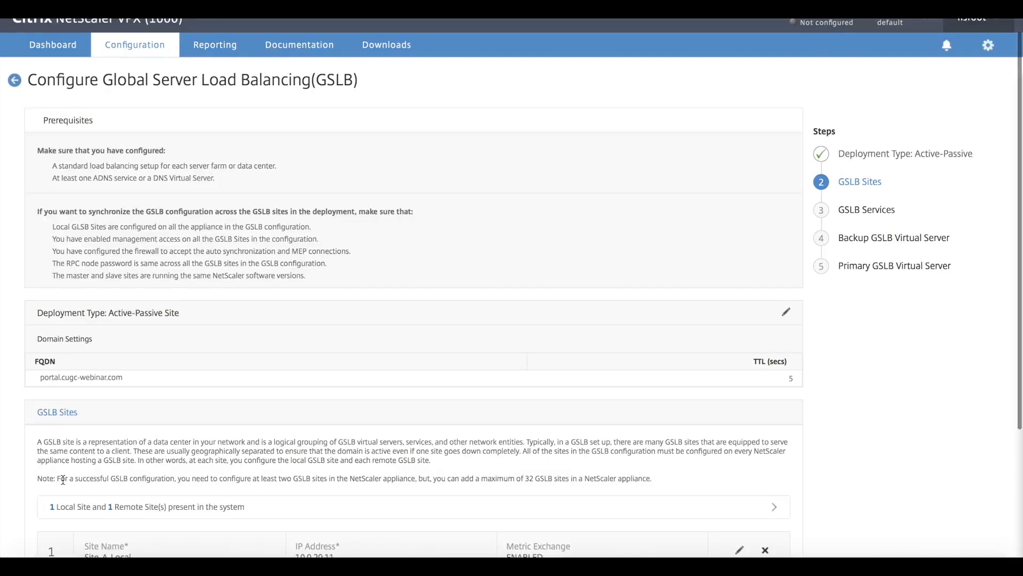
scroll(64, 485, down, 5)
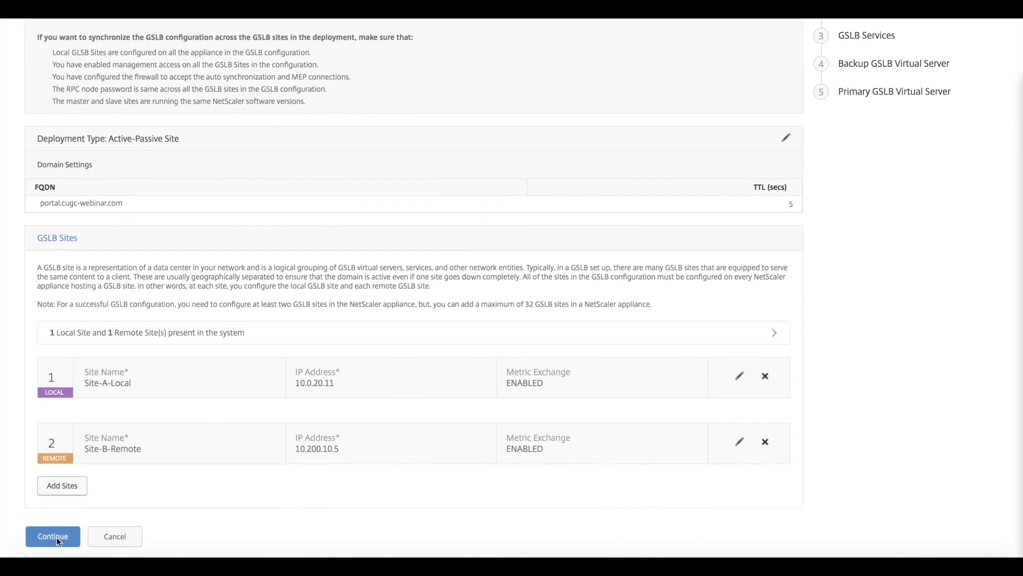
click(57, 539)
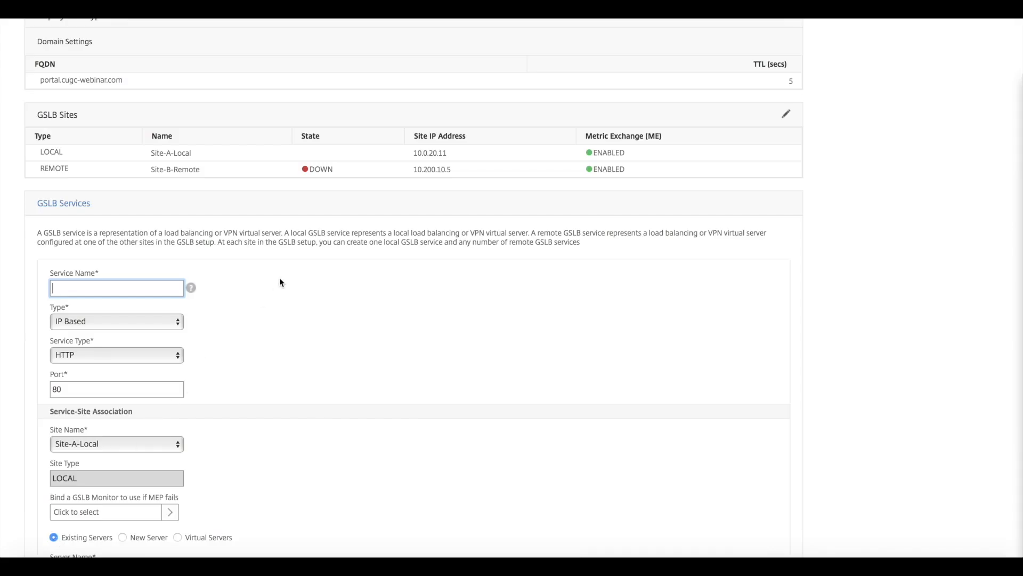
Step: Name the first GSLB service GSLB-Site-A-ICA-Proxy and set its service type to SSL
scroll(279, 277, down, 1)
text(GSLB-Sit)
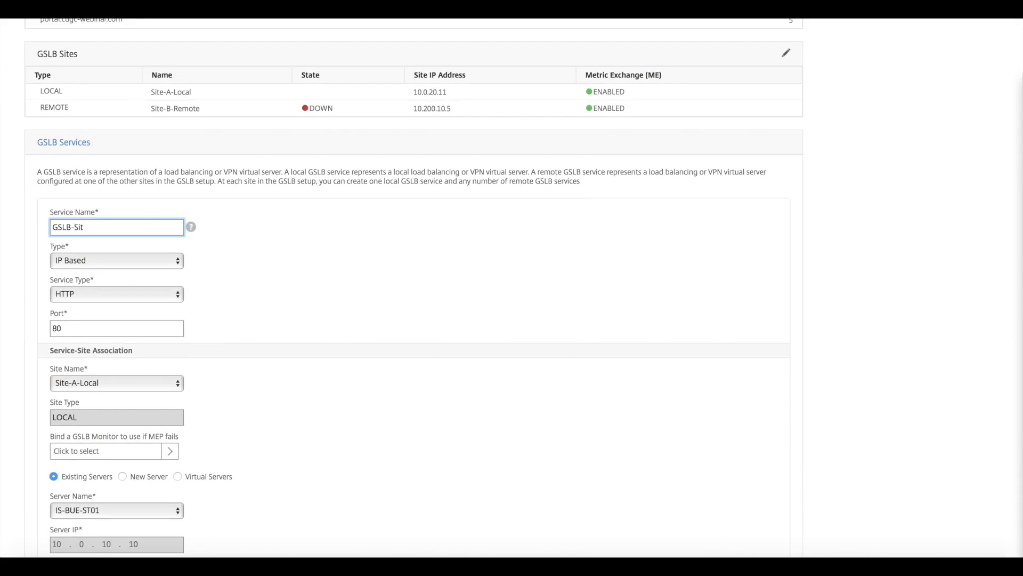
text(e-A-ICA-Proxy)
click(129, 292)
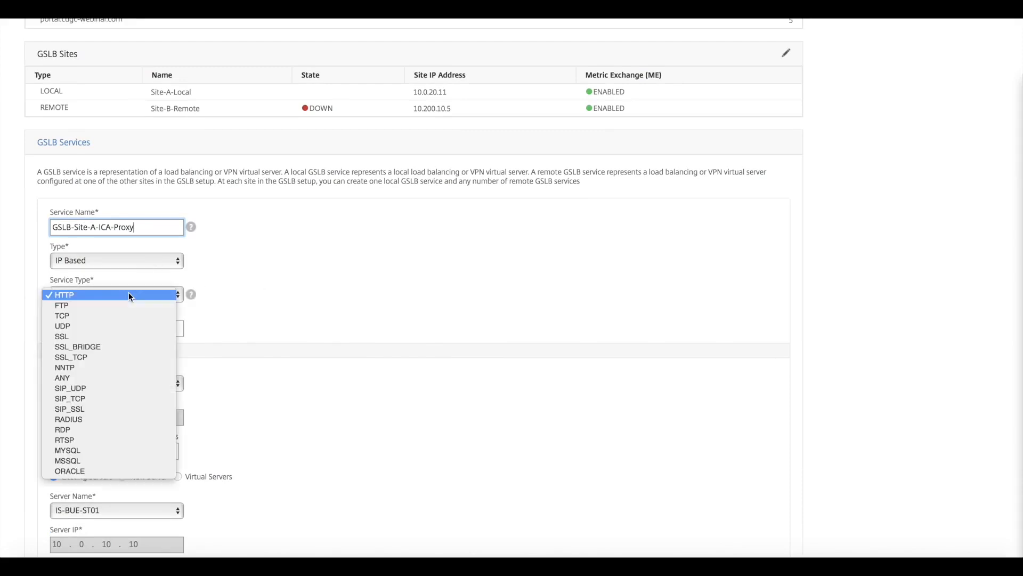
click(100, 344)
Step: Bind the ping monitor to the Site-A service for use if MEP fails
scroll(99, 384, down, 3)
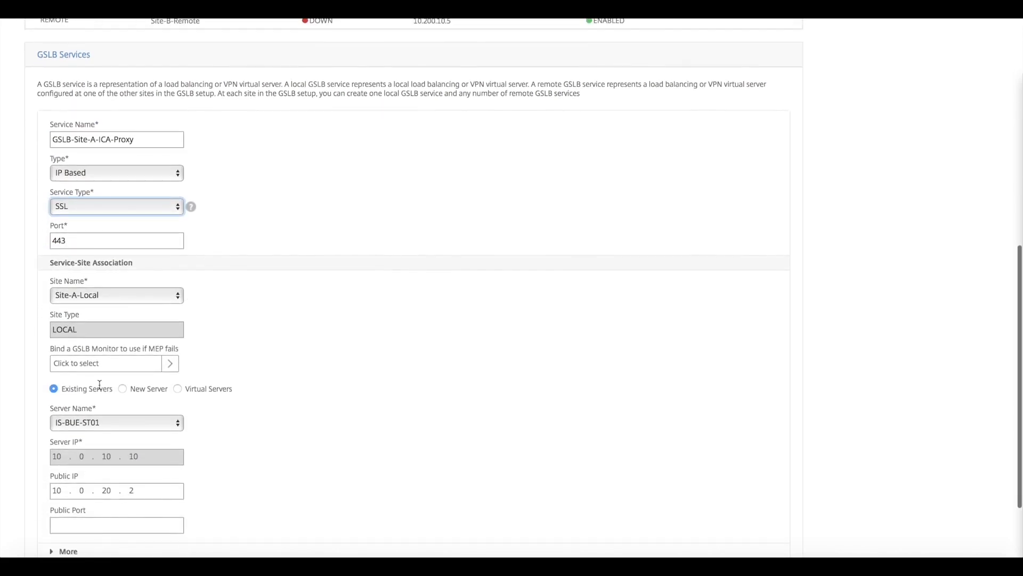
click(95, 363)
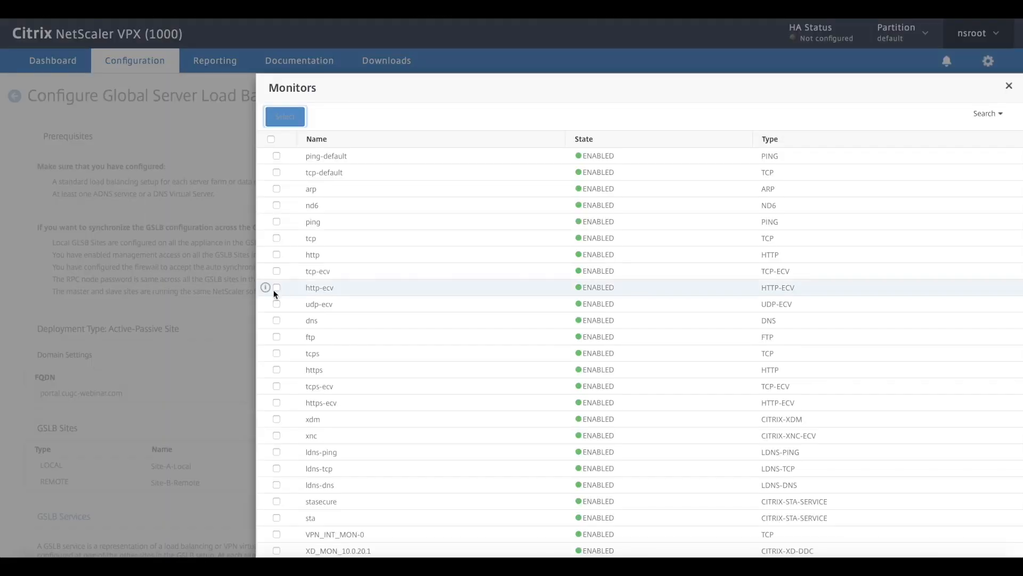
click(276, 221)
click(285, 116)
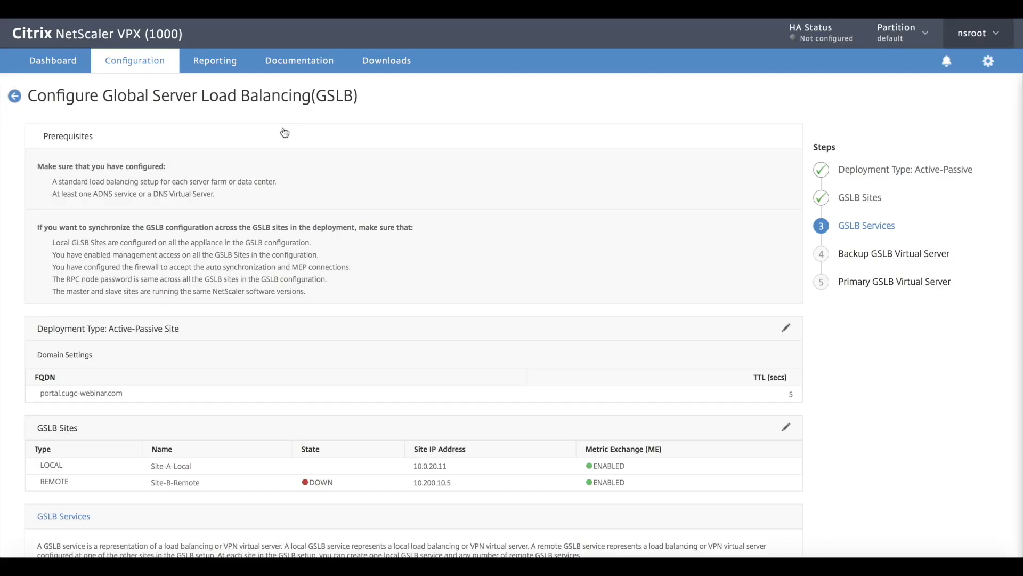
Step: Associate the Site-A service with the virtual server VPN_vServer_SSL and create the service
scroll(198, 276, down, 3)
scroll(198, 276, down, 7)
scroll(198, 276, up, 1)
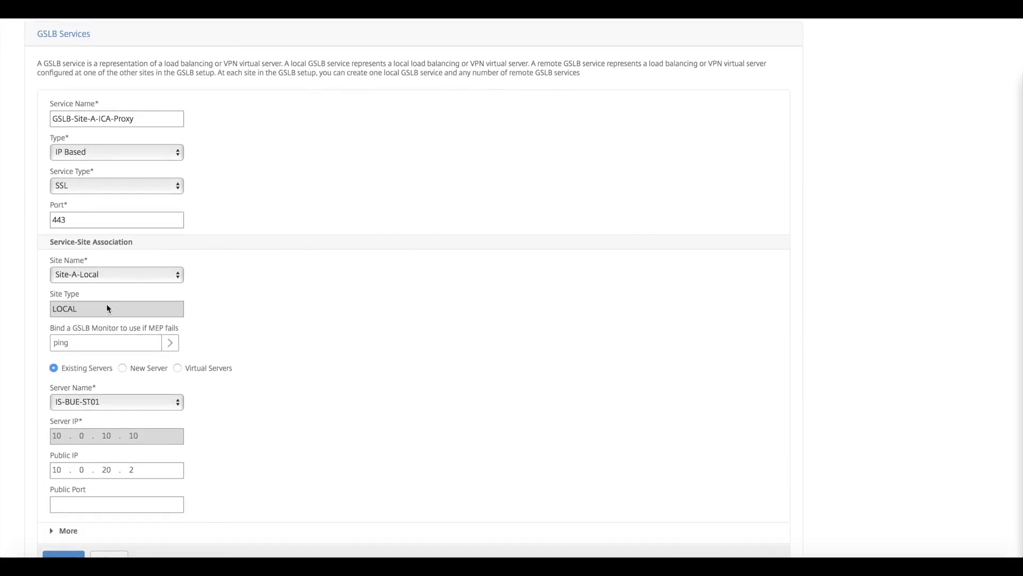
click(178, 368)
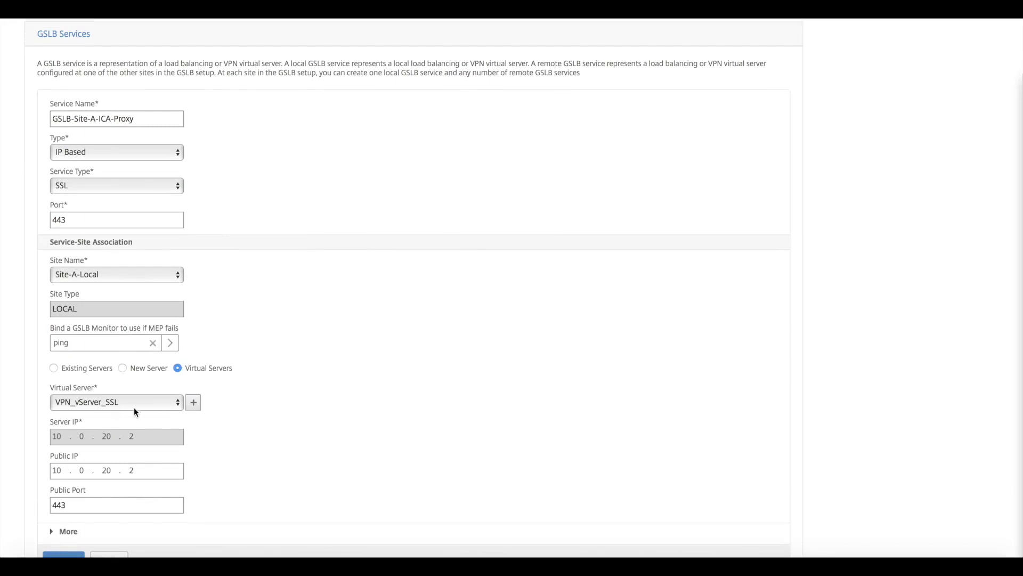
scroll(106, 490, down, 1)
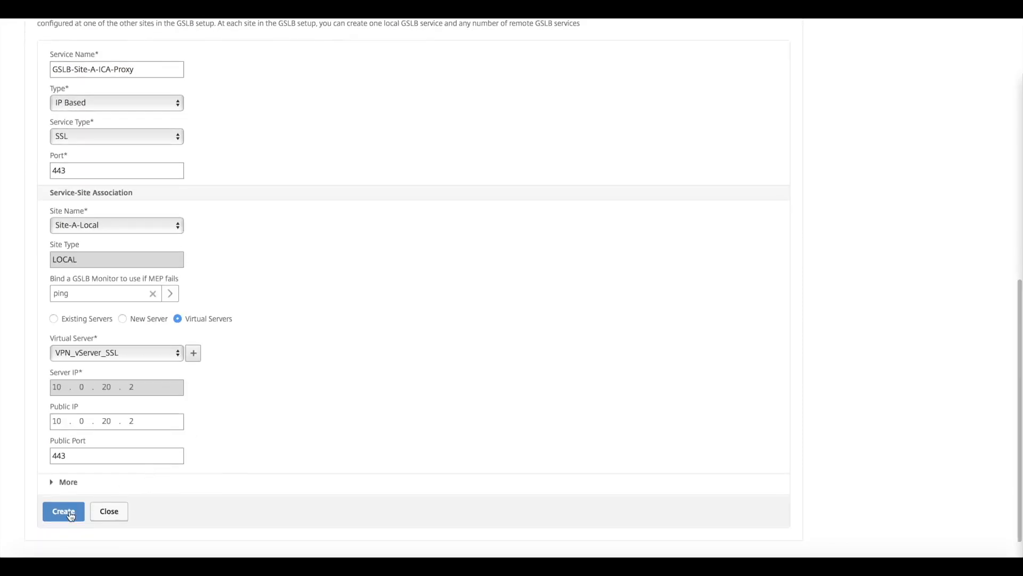
click(63, 512)
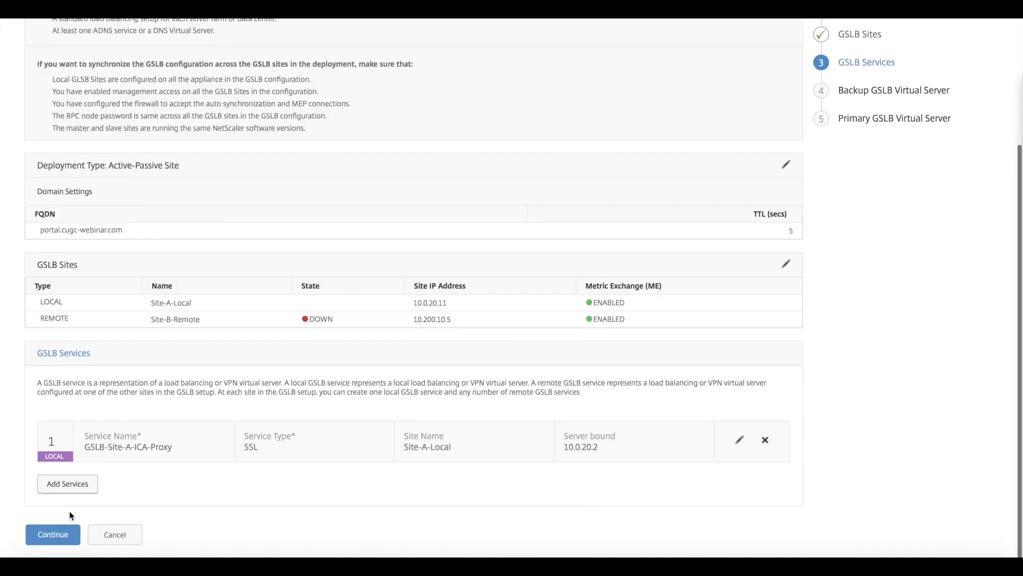
Step: Add a second GSLB service and name it GSLB-Site-B-ICA-Proxy
click(81, 496)
scroll(82, 494, down, 4)
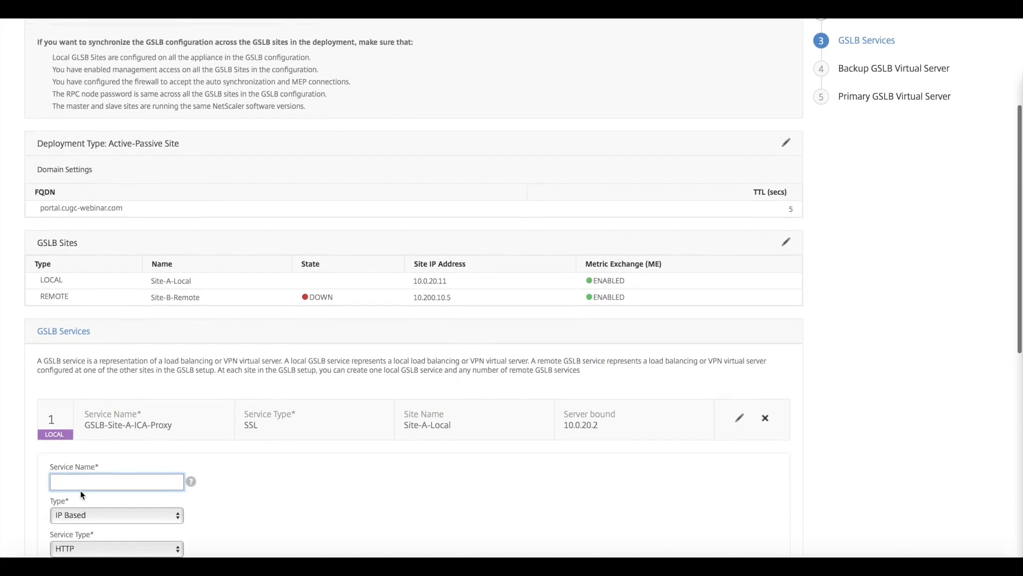
scroll(80, 491, down, 4)
text(GS)
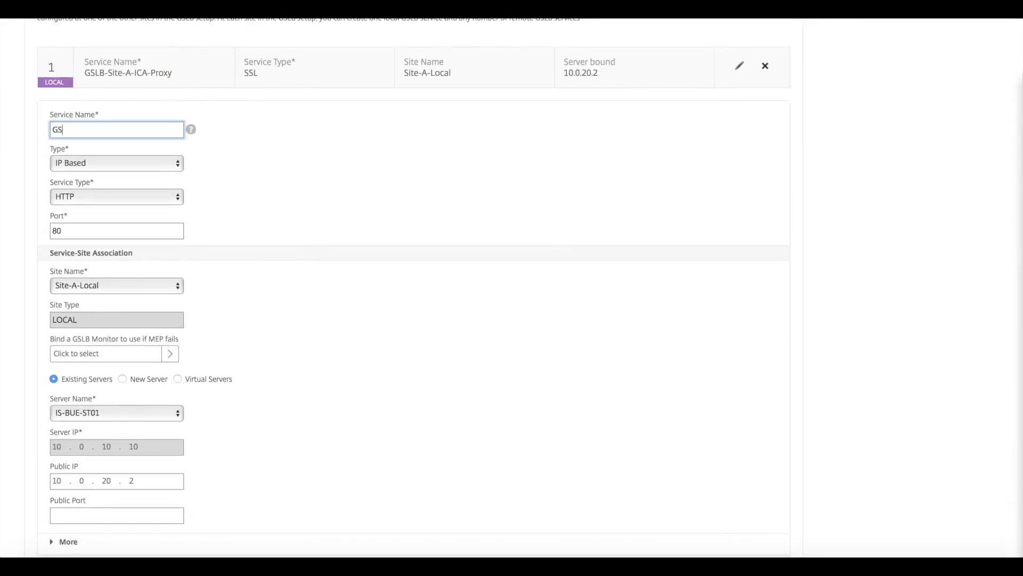
text(LB-Site-B-ICA-Proxy)
Step: Set the second service's type to SSL and associate it with the site Site-B-Remote
click(153, 197)
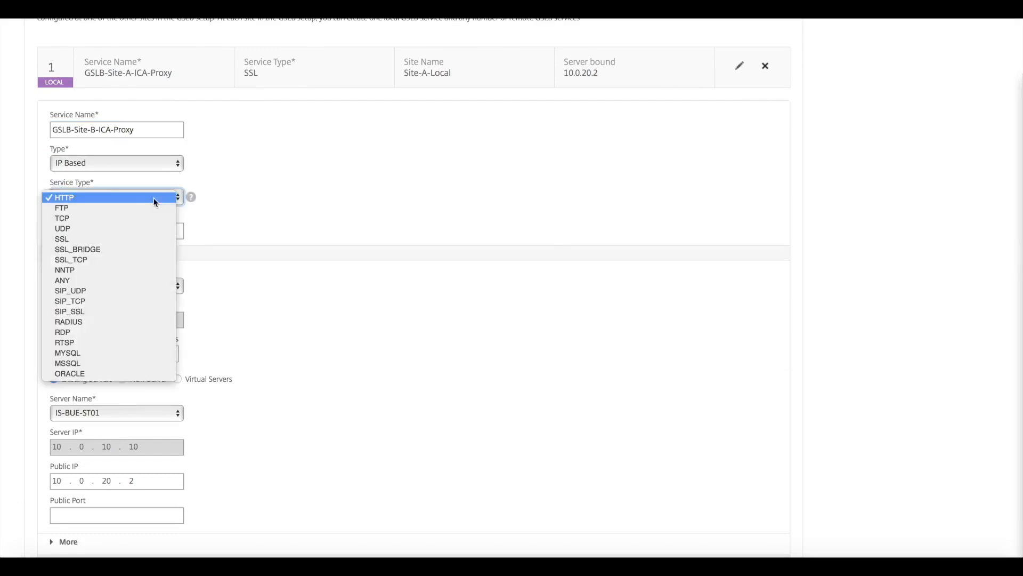
click(109, 240)
click(100, 286)
click(94, 297)
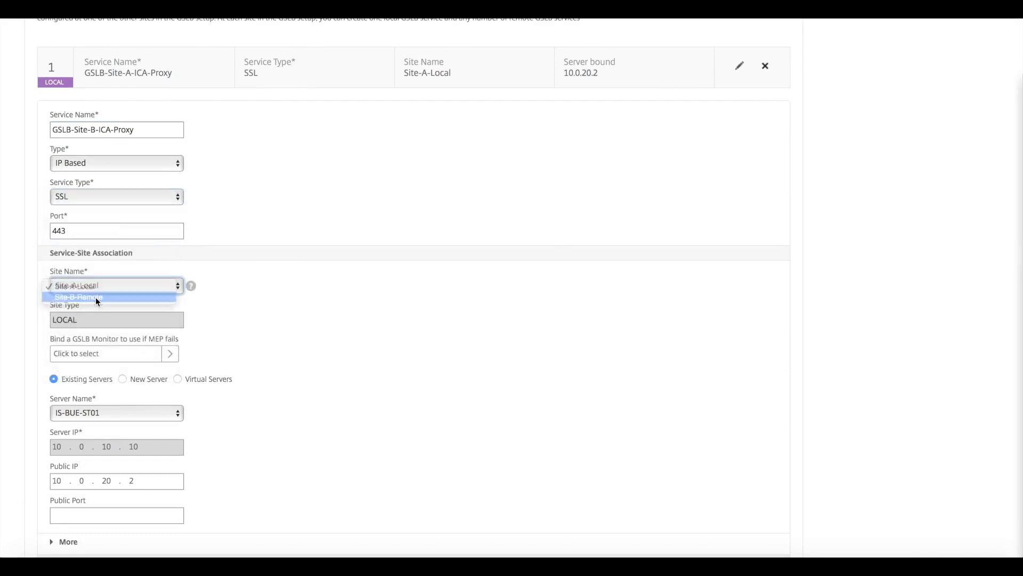
click(110, 198)
click(85, 238)
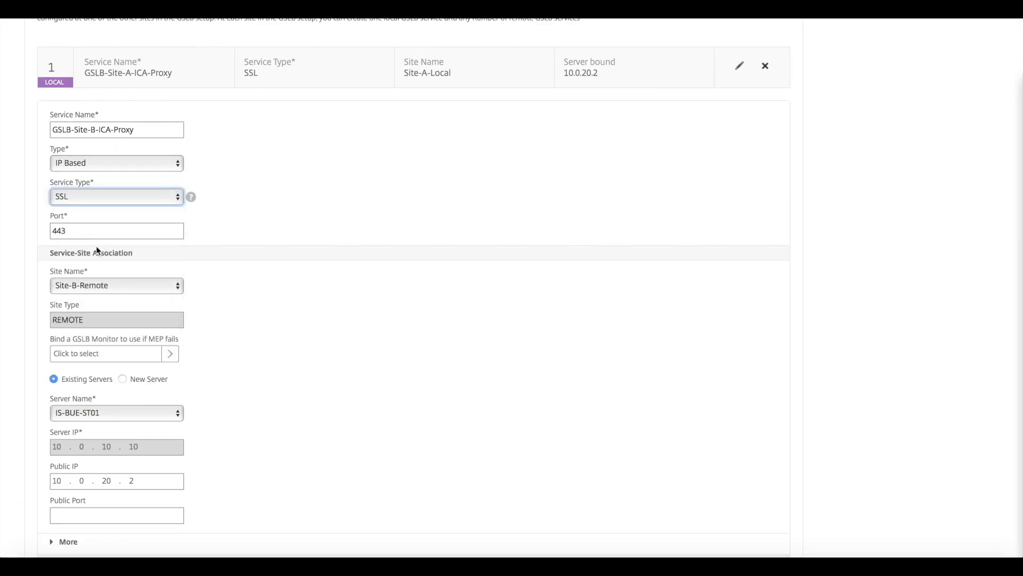
Step: Bind the ping monitor to the GSLB-Site-B-ICA-Proxy service for use if MEP fails
click(97, 353)
click(276, 221)
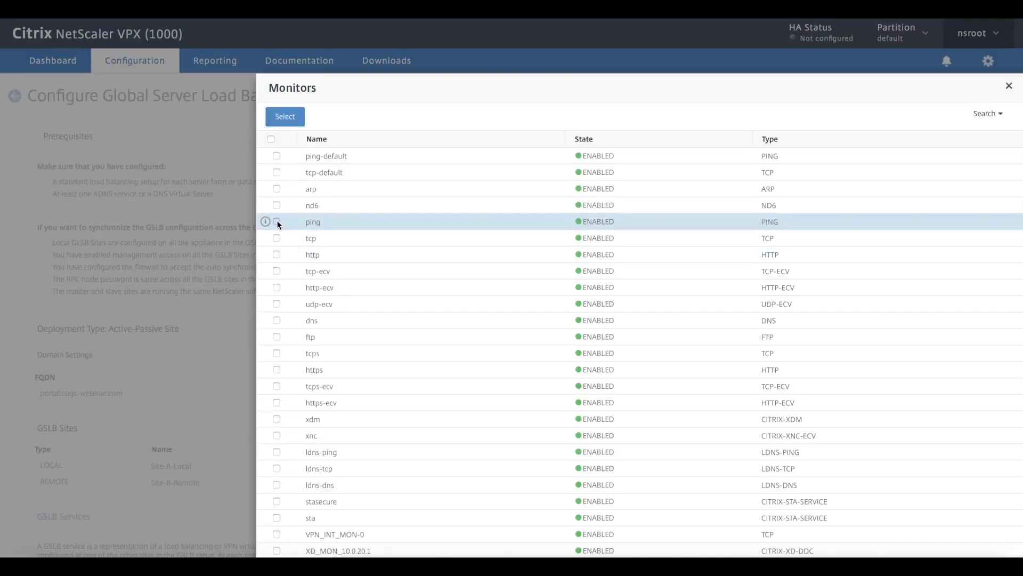
click(285, 116)
scroll(184, 254, down, 7)
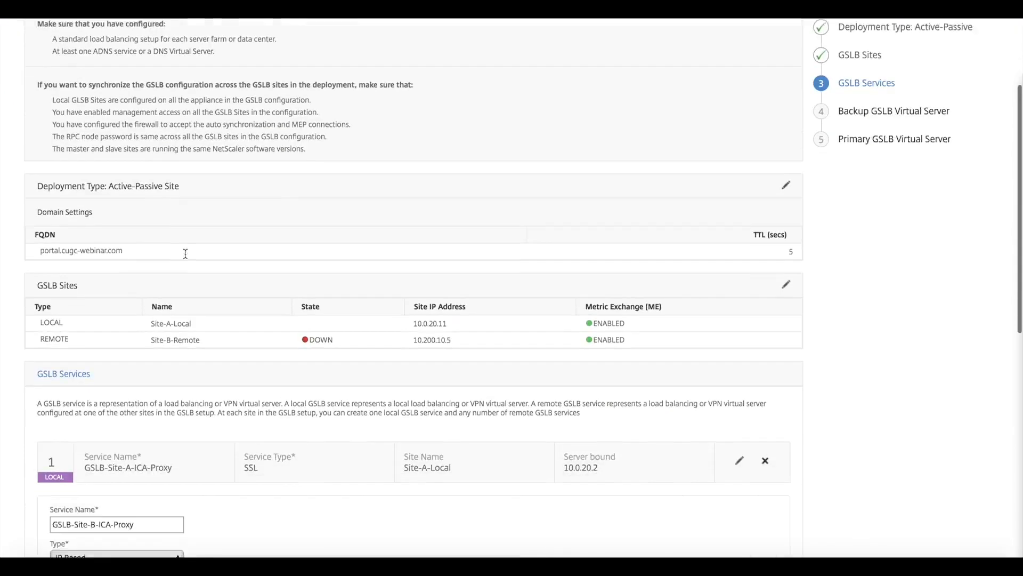
scroll(185, 255, down, 3)
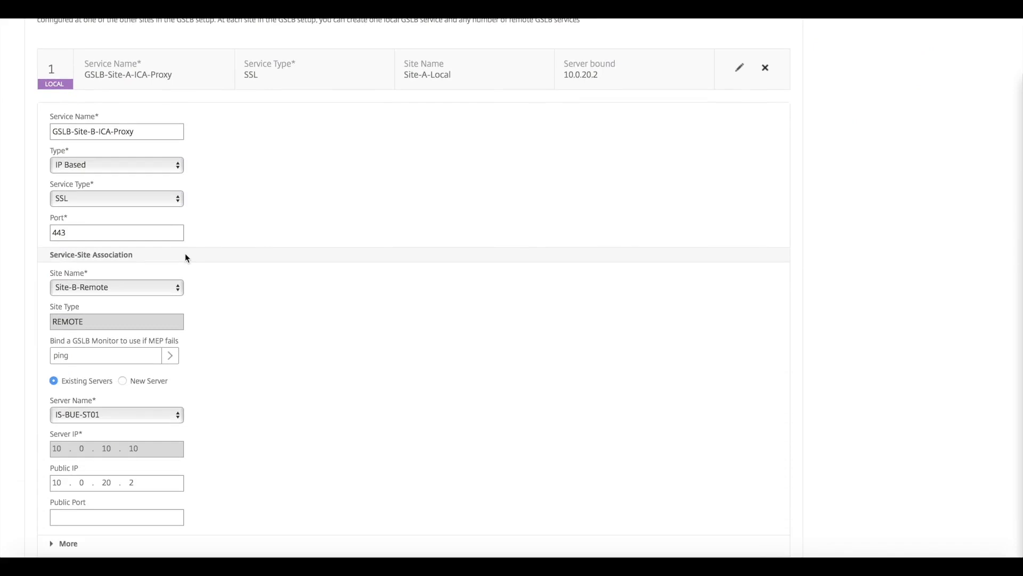
Step: Define a new server for the Site-B service with the server IP 10.200.10.5
scroll(187, 258, down, 2)
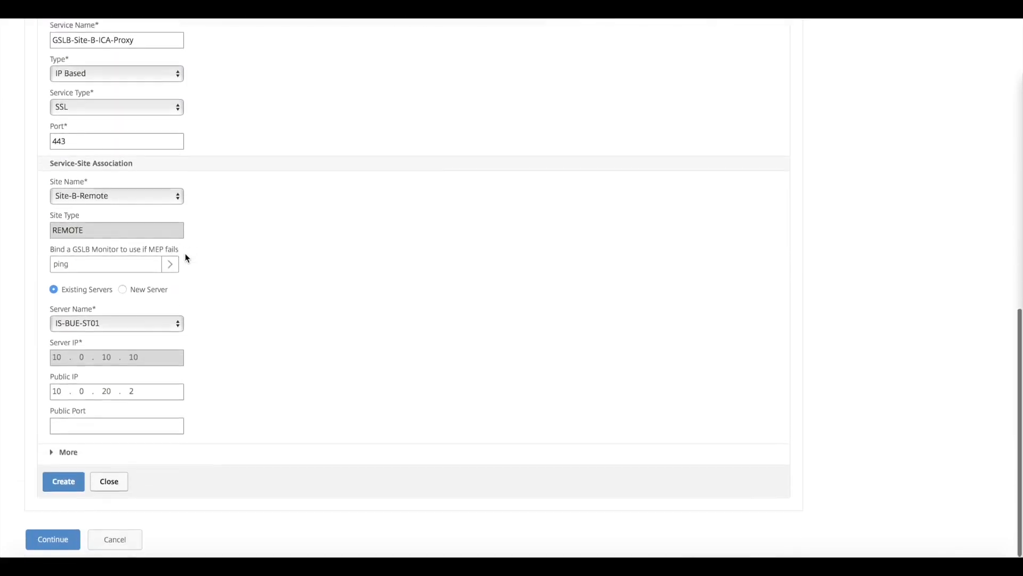
click(126, 286)
click(92, 354)
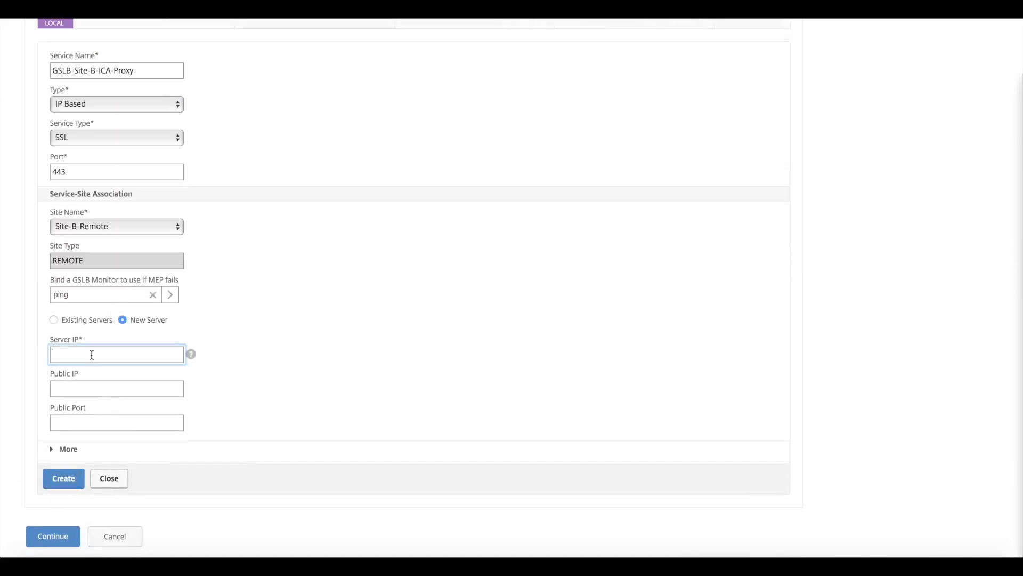
text(10 .200.10.5)
key(Tab)
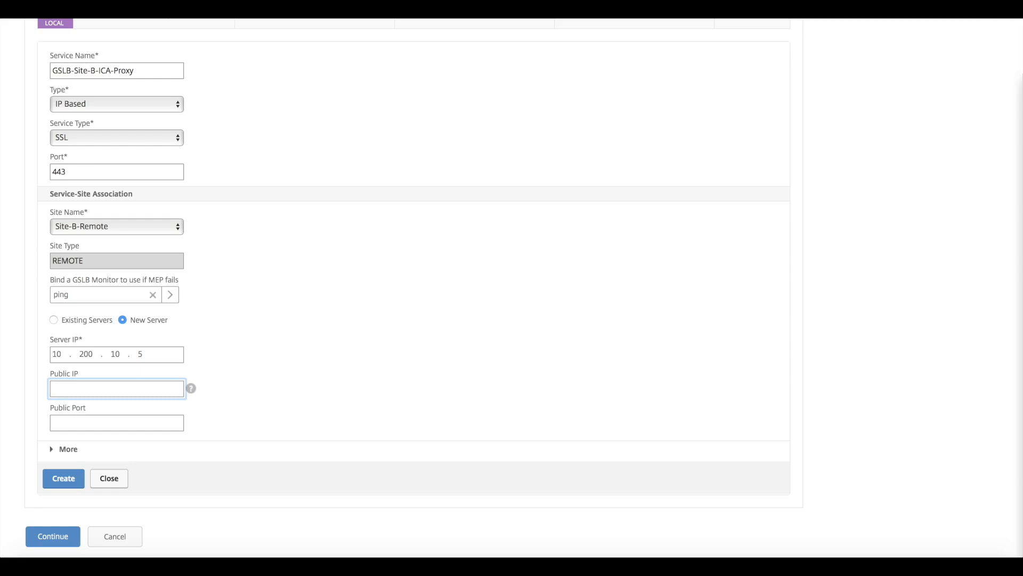
Step: Set the Site-B service's public IP to 52.232.31.93 and public port to 443, create it, and continue to the backup virtual server
text(52 .232.31.93)
click(98, 421)
text(443)
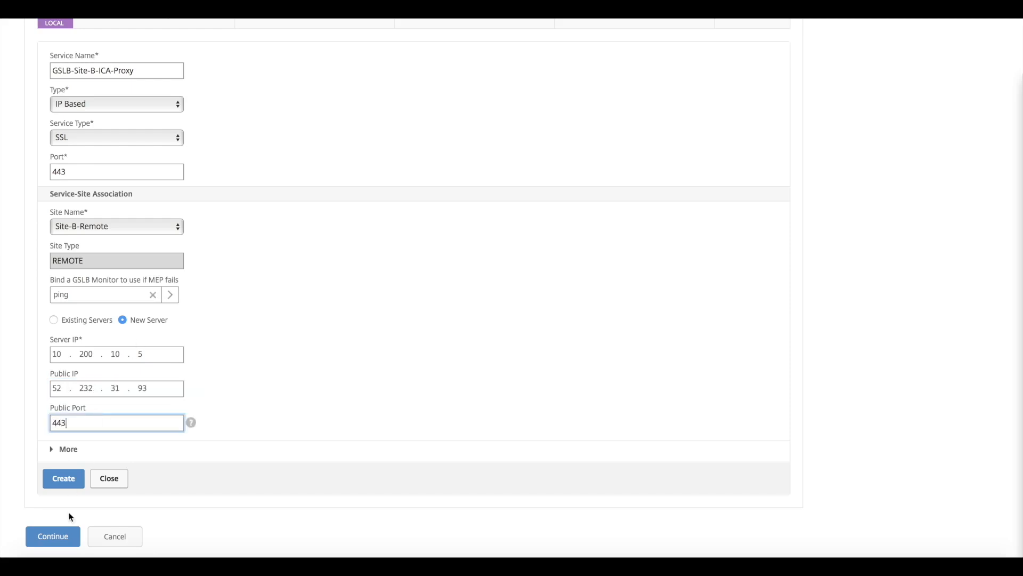
click(72, 482)
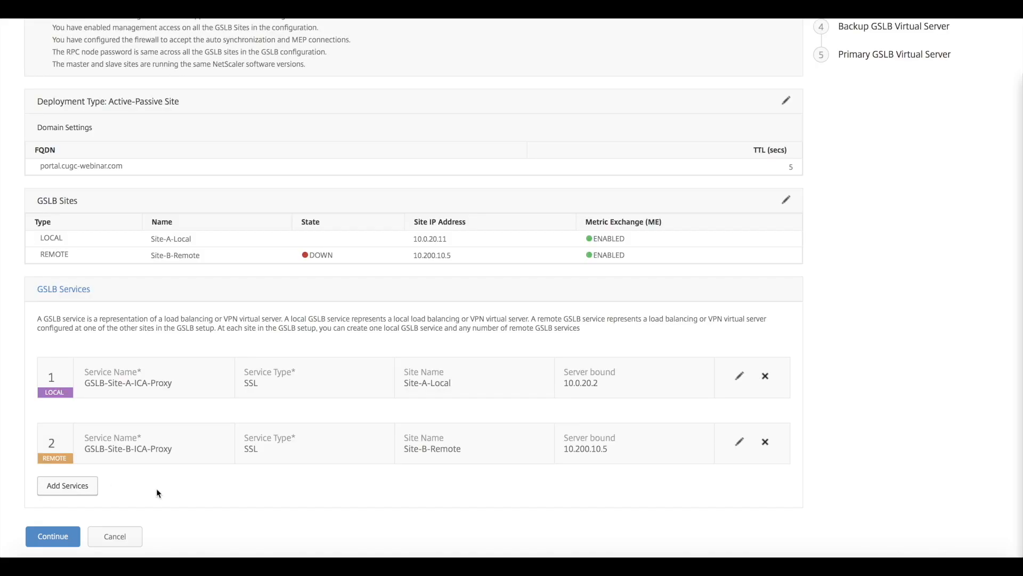
click(67, 537)
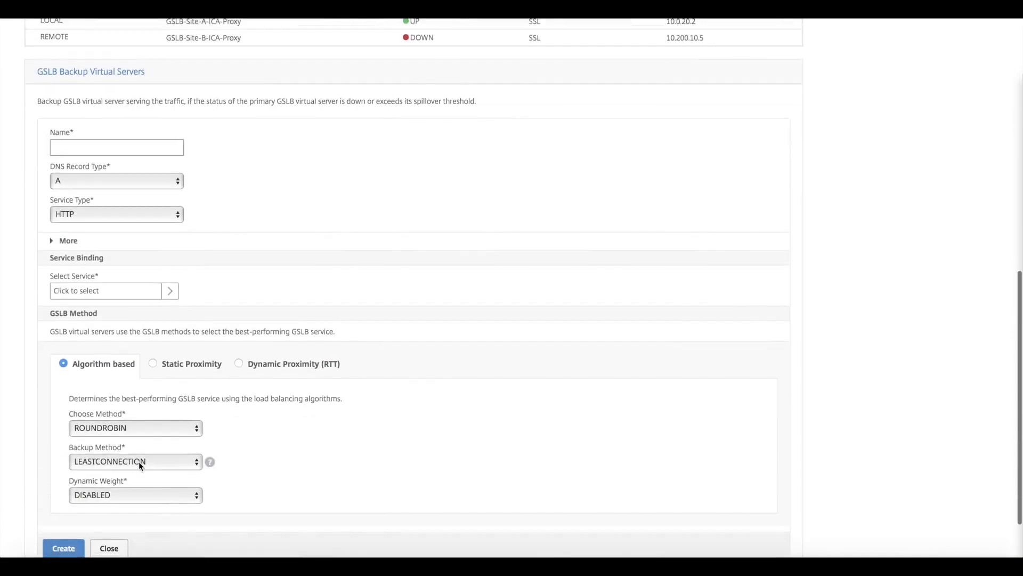
Step: Name the backup GSLB virtual server GSLB-vServer-ICA-Proxy-Backup and set its service type to SSL
click(99, 138)
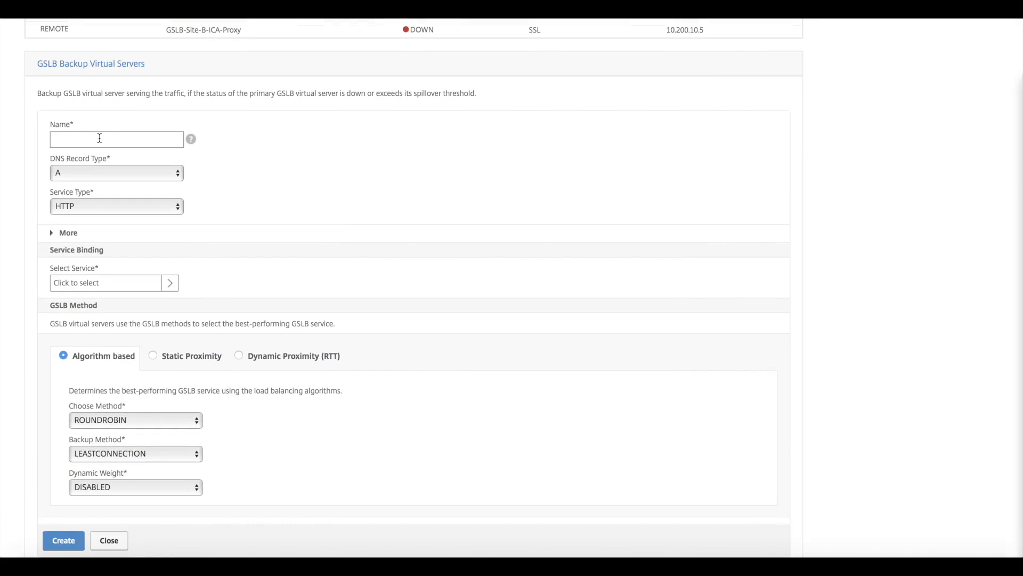
click(100, 138)
text(GSLB-)
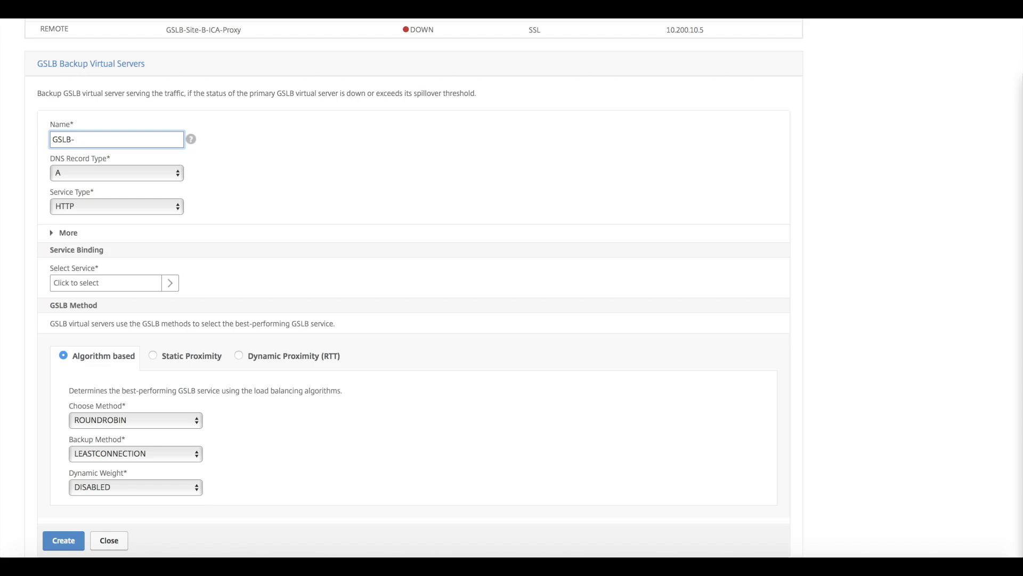
text(vServer-ICA-Proxy-Backup)
click(107, 206)
click(81, 253)
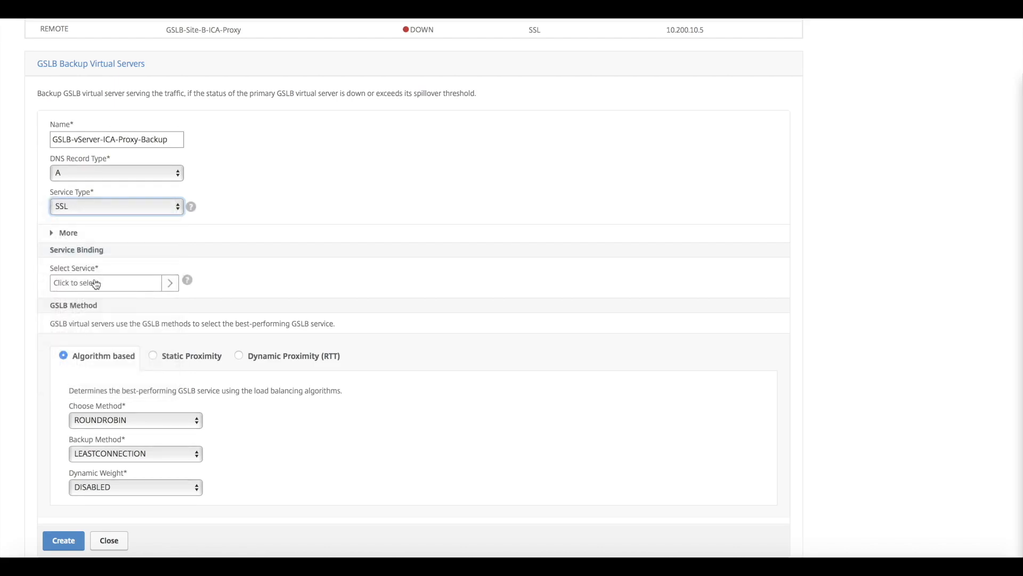
Step: Bind the GSLB-Site-B-ICA-Proxy service to the backup virtual server, create it, and continue to the primary virtual server
click(95, 283)
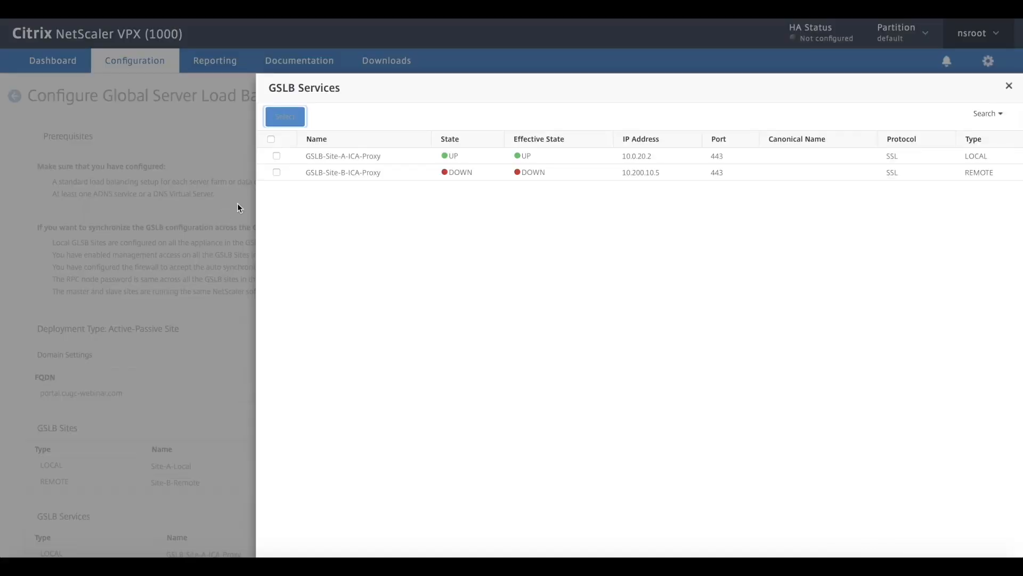
click(277, 173)
click(290, 116)
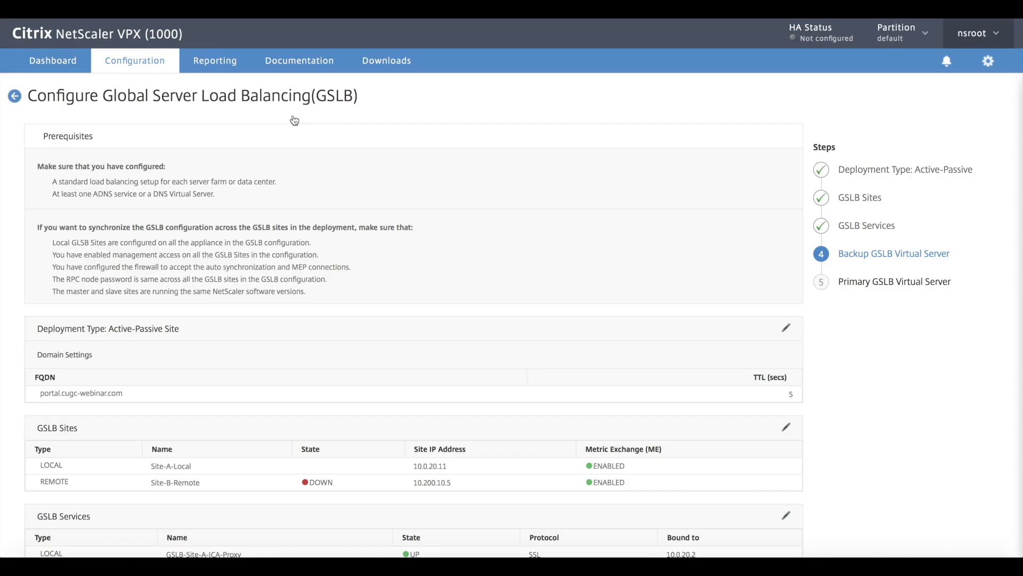
scroll(139, 251, down, 10)
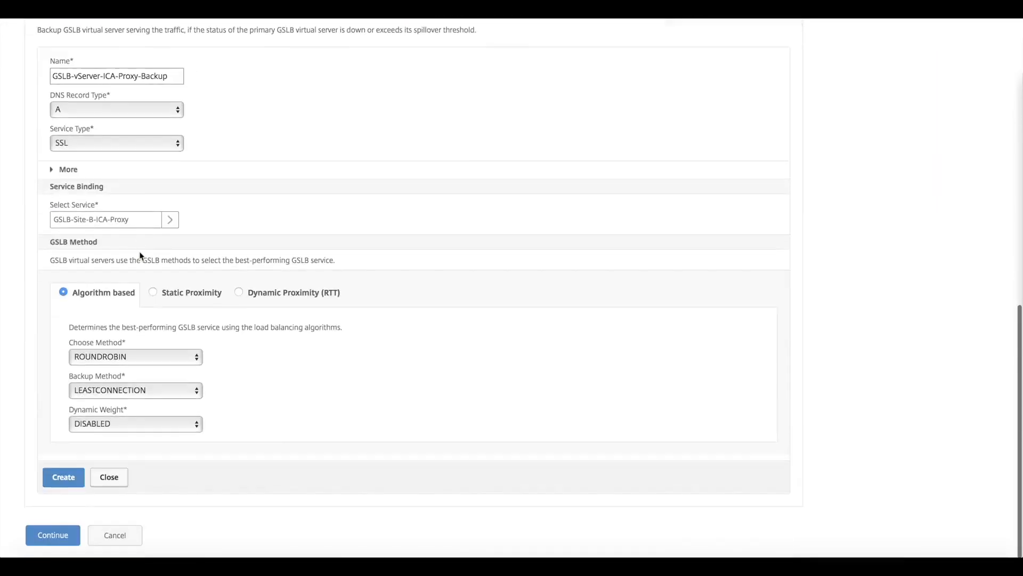
scroll(139, 251, up, 3)
scroll(140, 253, down, 5)
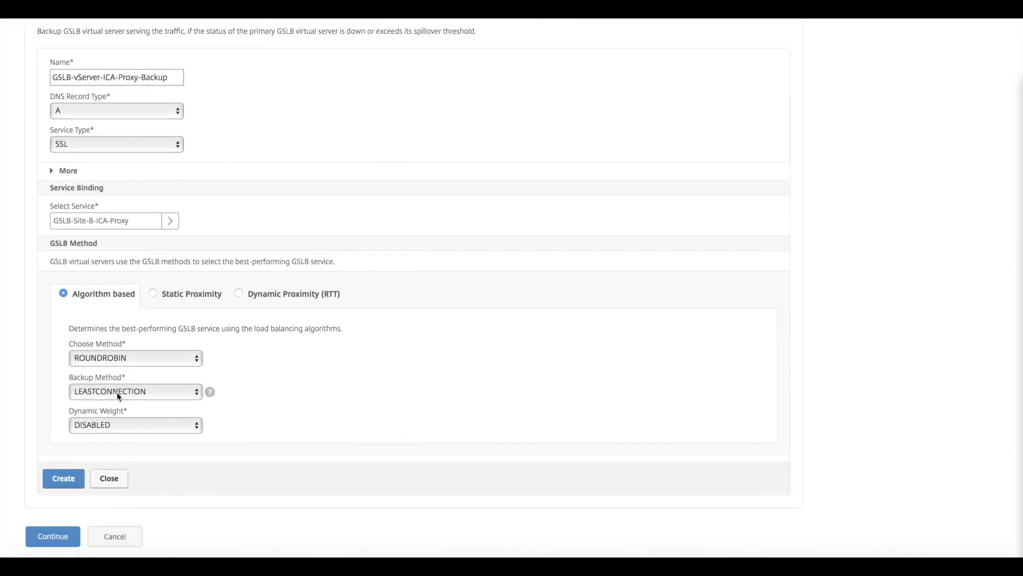
click(74, 481)
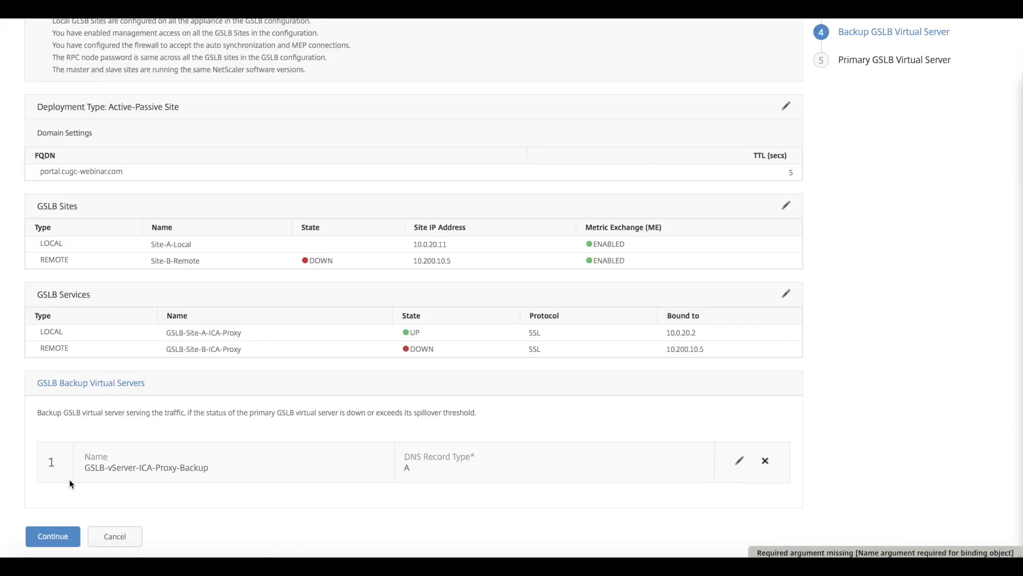
click(52, 534)
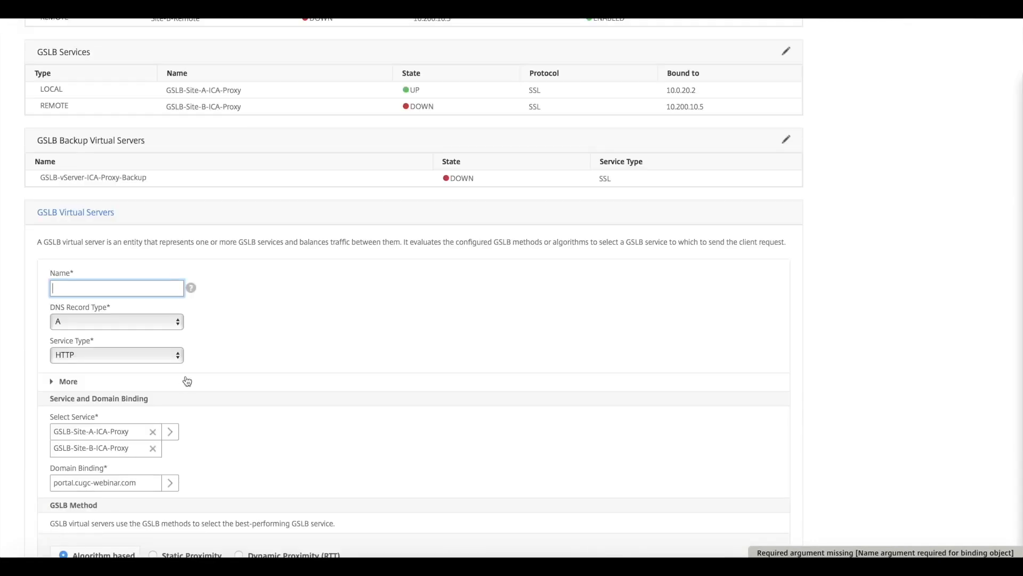
Step: Name the primary GSLB virtual server GSLB-vServer-ICA-Proxy and set its service type to SSL
text(GSLB)
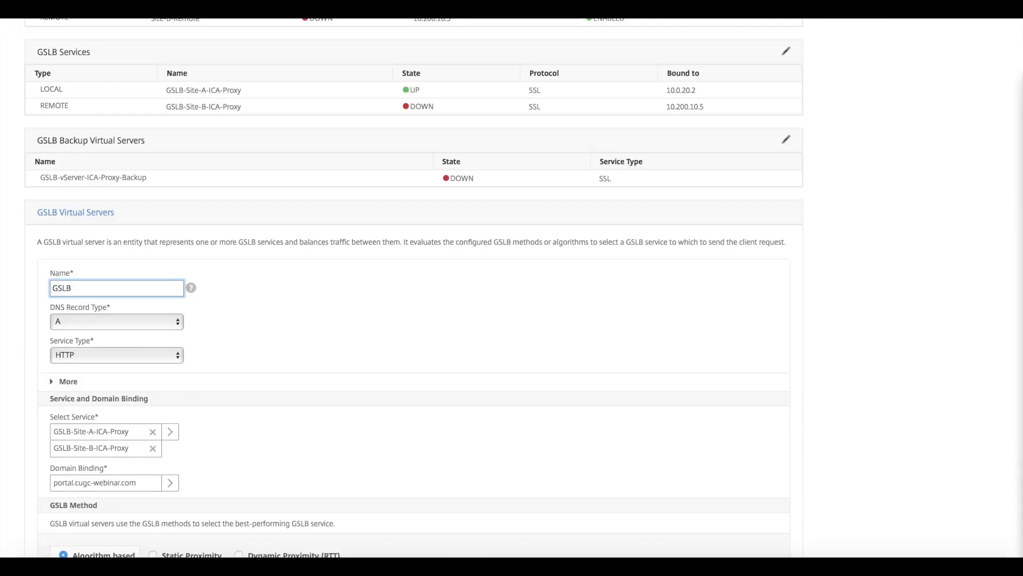
text(-vServer-ICA-Proxy)
click(132, 354)
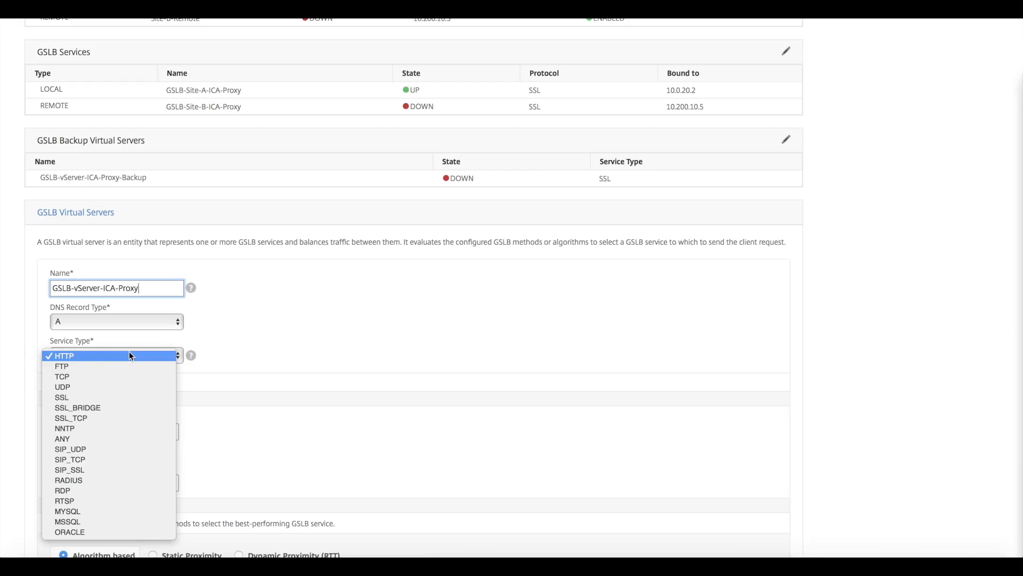
click(92, 398)
Step: Remove GSLB-Site-B-ICA-Proxy from the primary virtual server's bindings, create the server, and finish the Site-A GSLB setup
scroll(295, 341, down, 3)
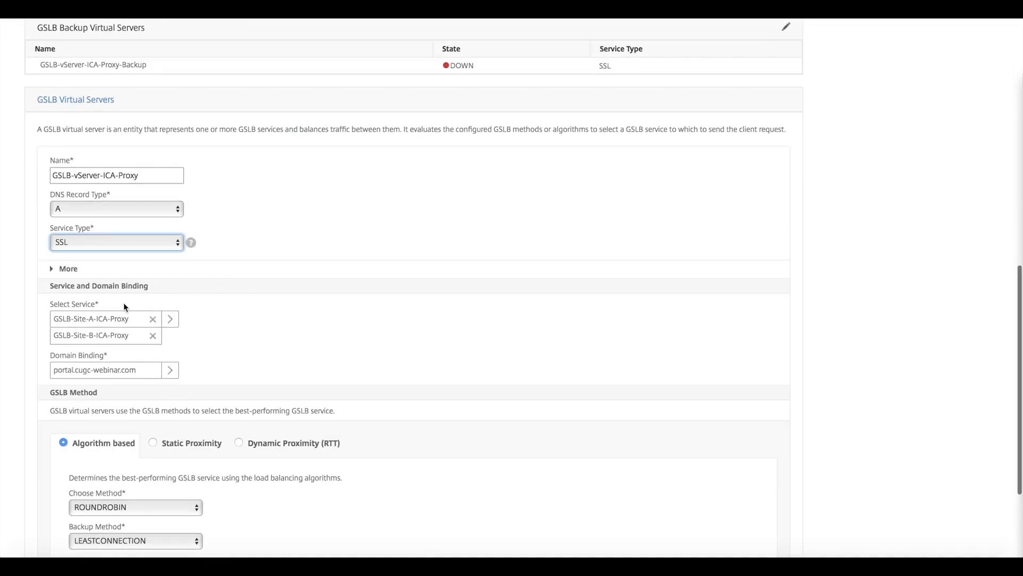
click(153, 335)
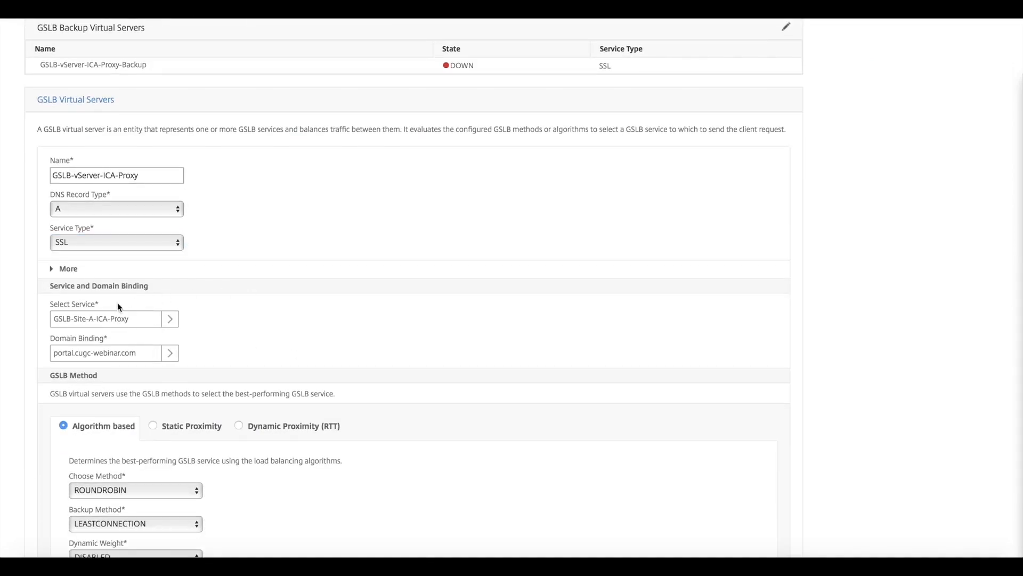
scroll(251, 281, down, 3)
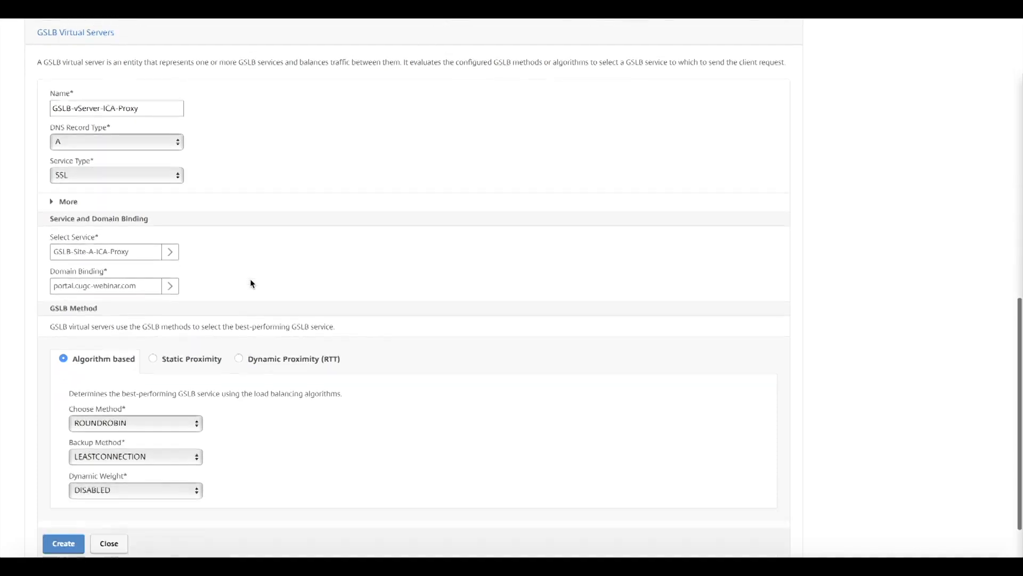
click(64, 480)
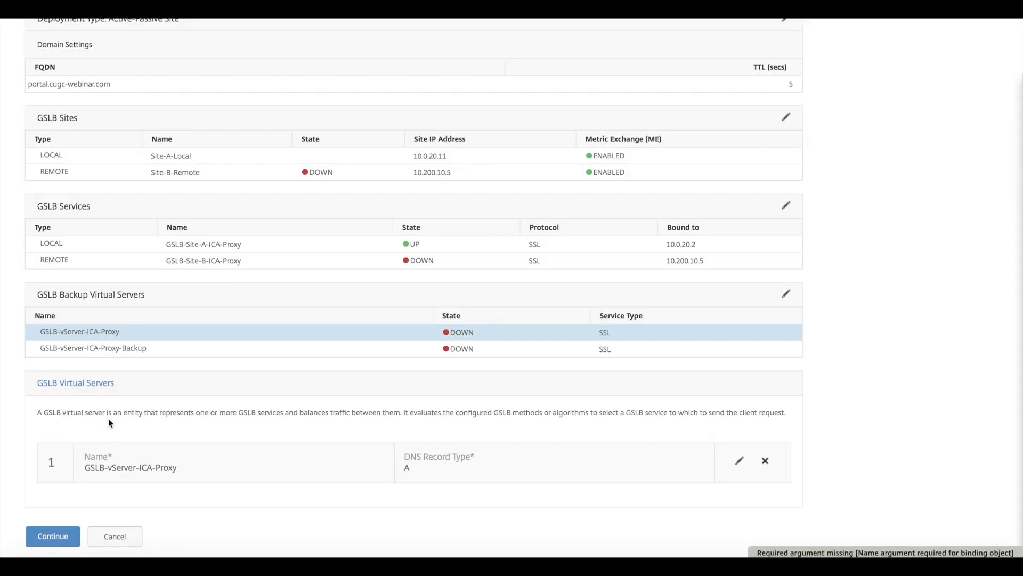
click(52, 530)
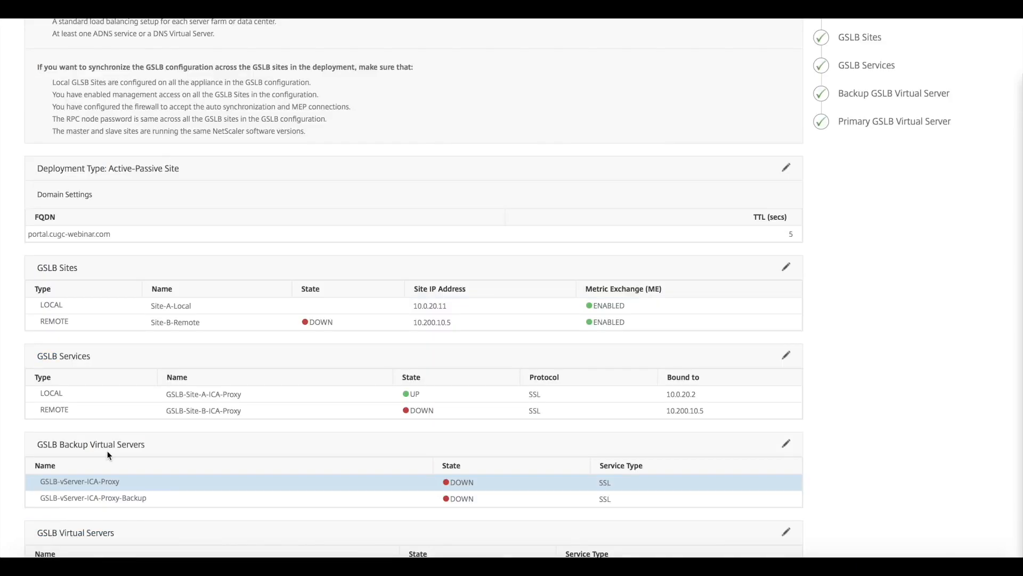
scroll(107, 449, down, 2)
click(55, 536)
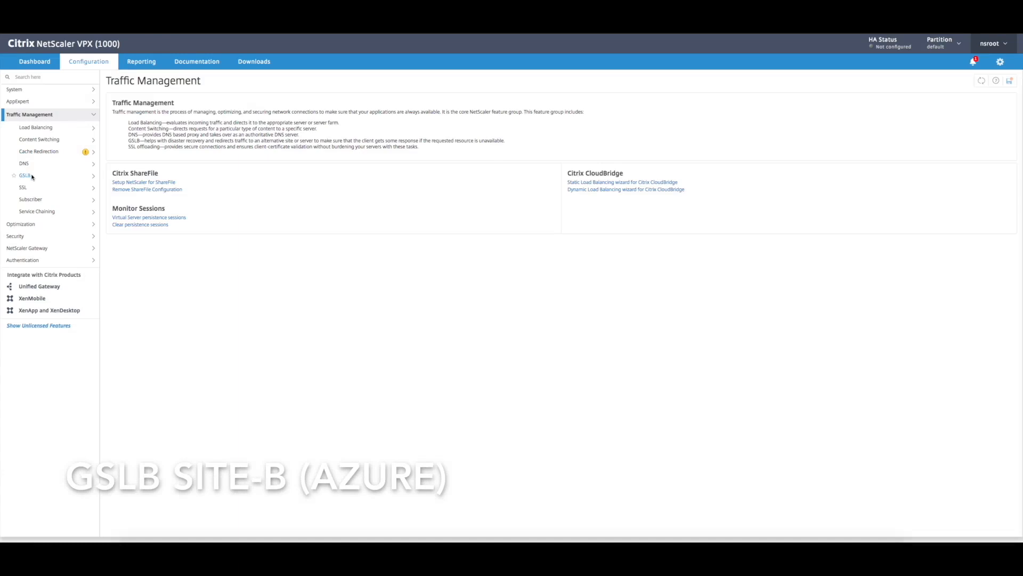
Step: Start the guided GSLB configuration on the Site-B (Azure) NetScaler
click(27, 175)
click(30, 176)
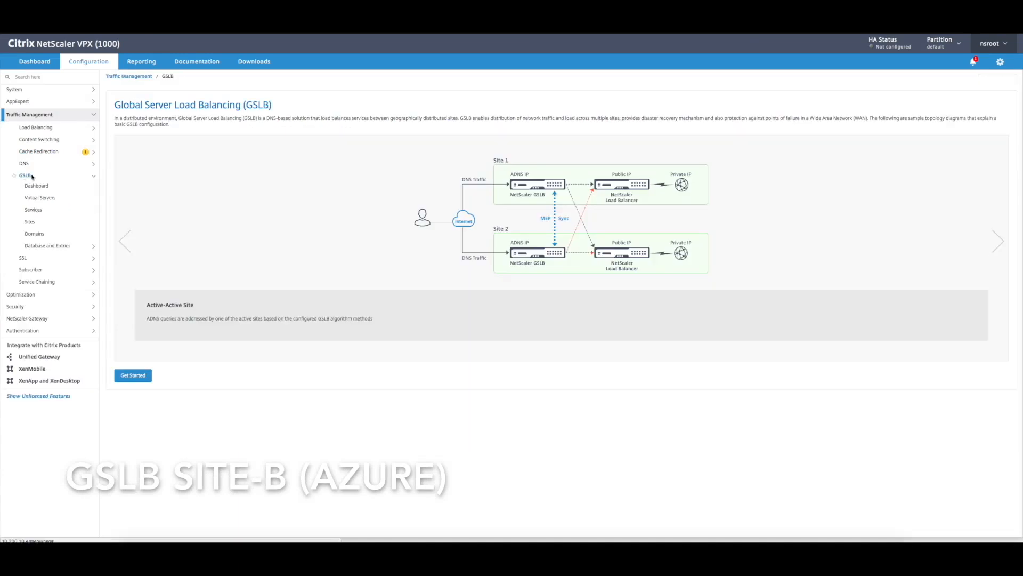
click(133, 375)
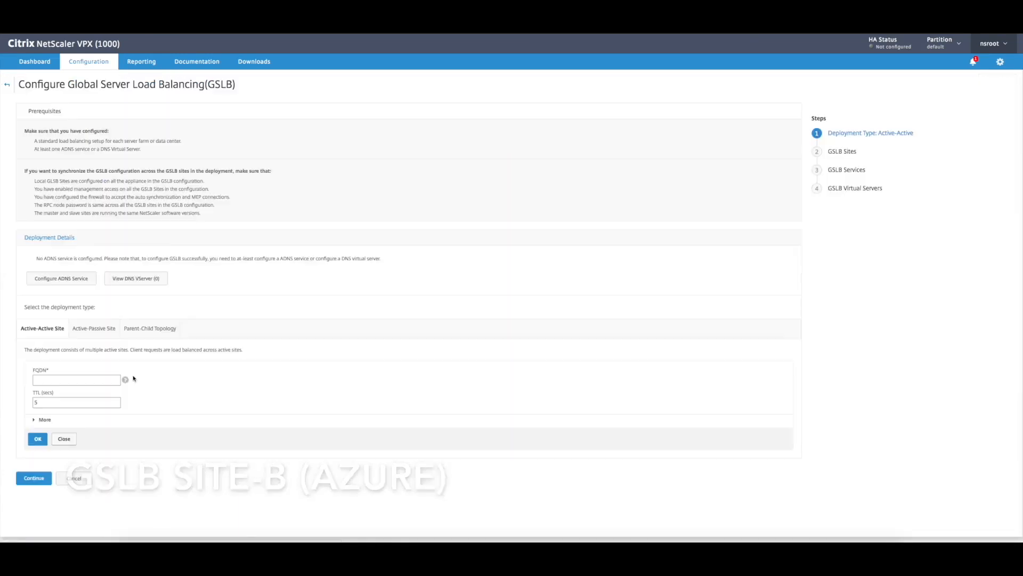
Step: Create an ADNS service named GSLB-ADNS with an IP address in the 10.200.10 range
click(81, 276)
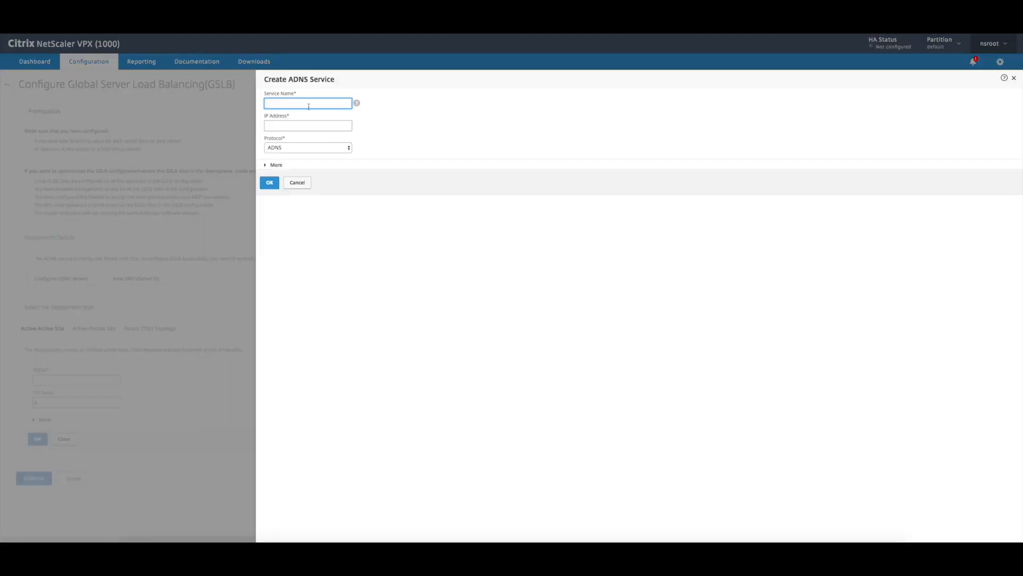
text(GSLB-ADNS)
click(293, 125)
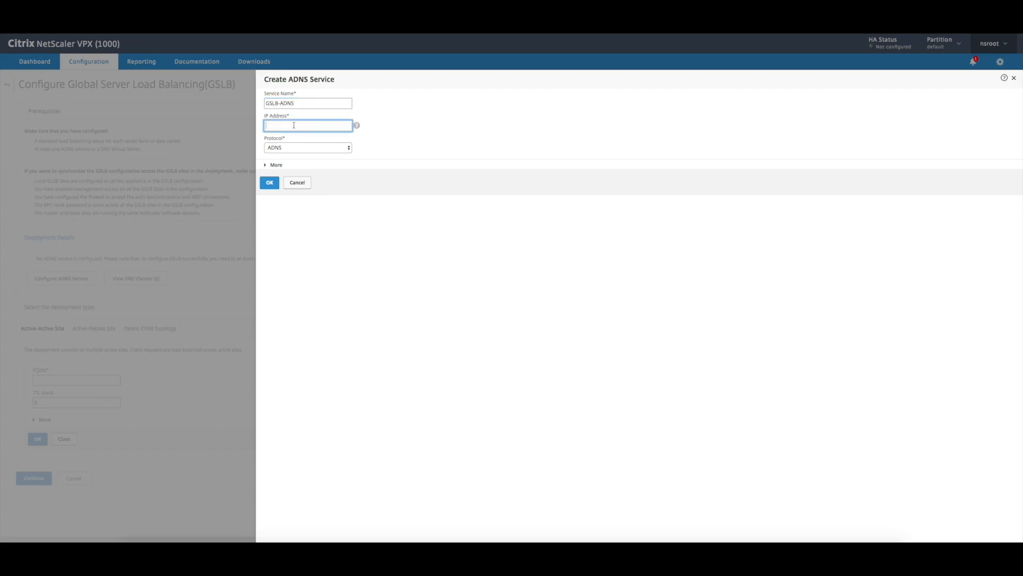
text(10.200.10.5)
click(270, 183)
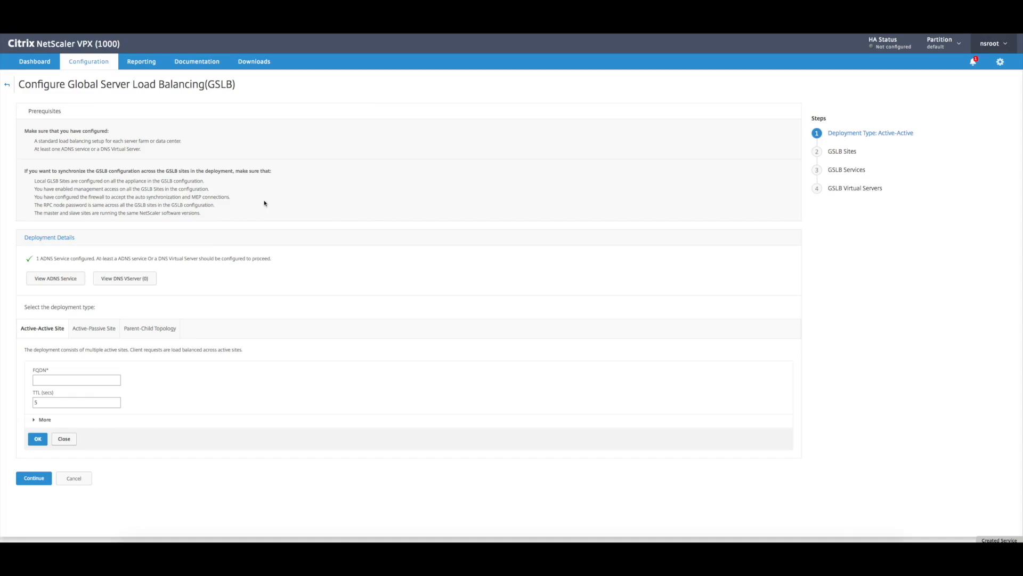
Step: Choose the Active-Passive Site deployment, add the domain portal.cugc-webinar.com, and continue to the GSLB sites
click(89, 328)
text(portal)
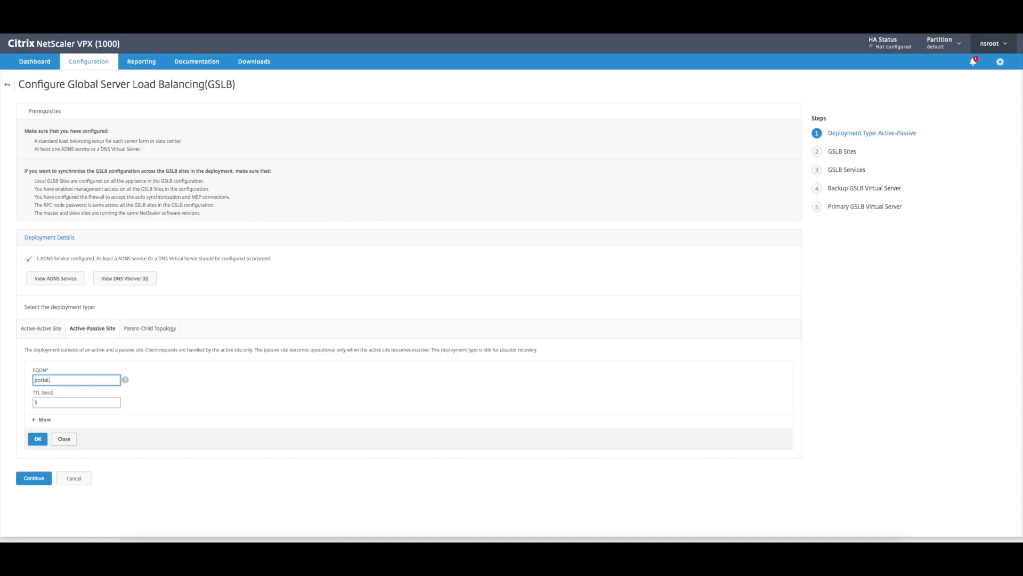
text(.cugc-webinar.com)
click(37, 439)
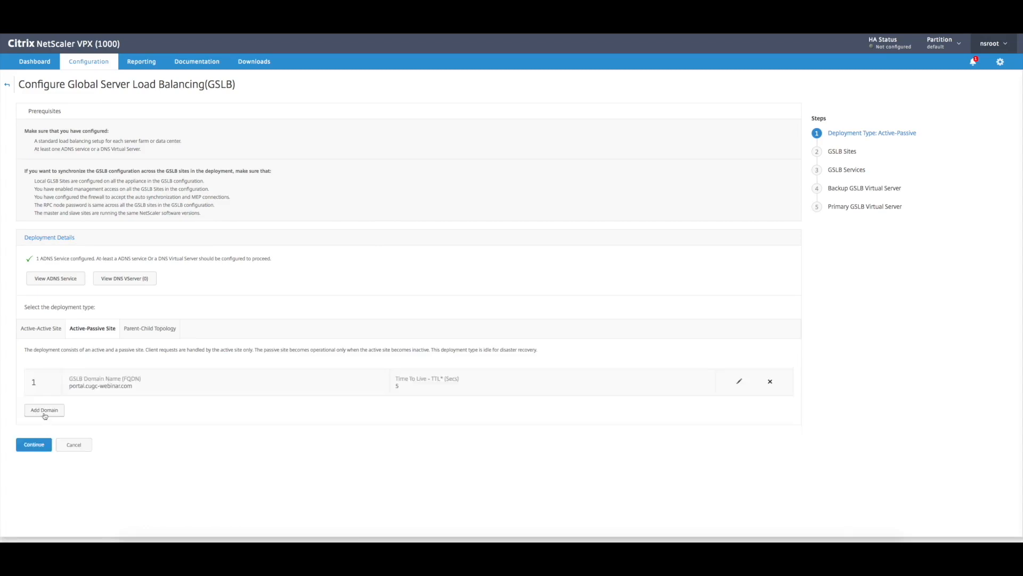
click(38, 444)
Step: Create the local GSLB site Site-B-Local with type LOCAL and site IP address 10.200.10.5
click(47, 381)
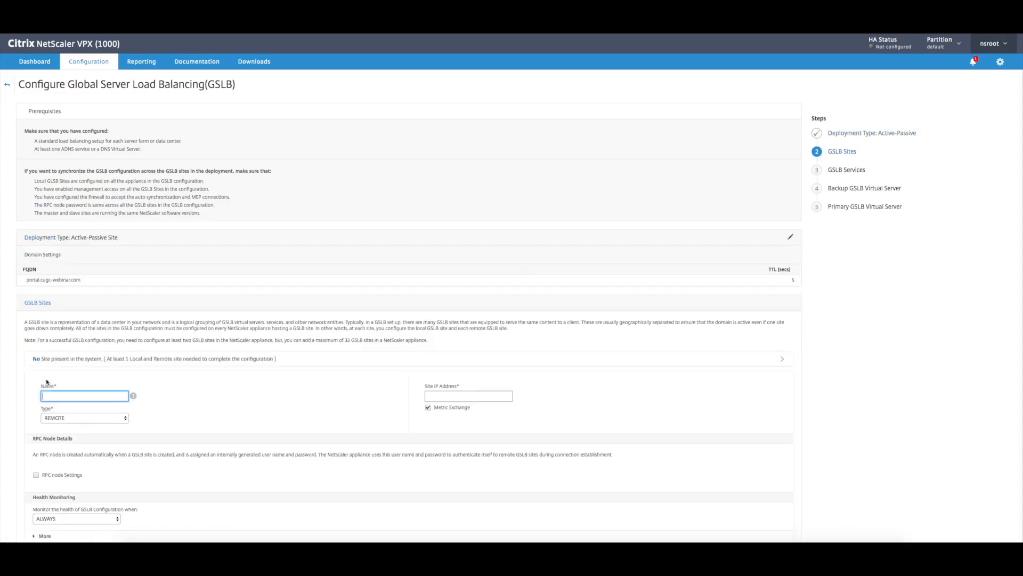
click(84, 418)
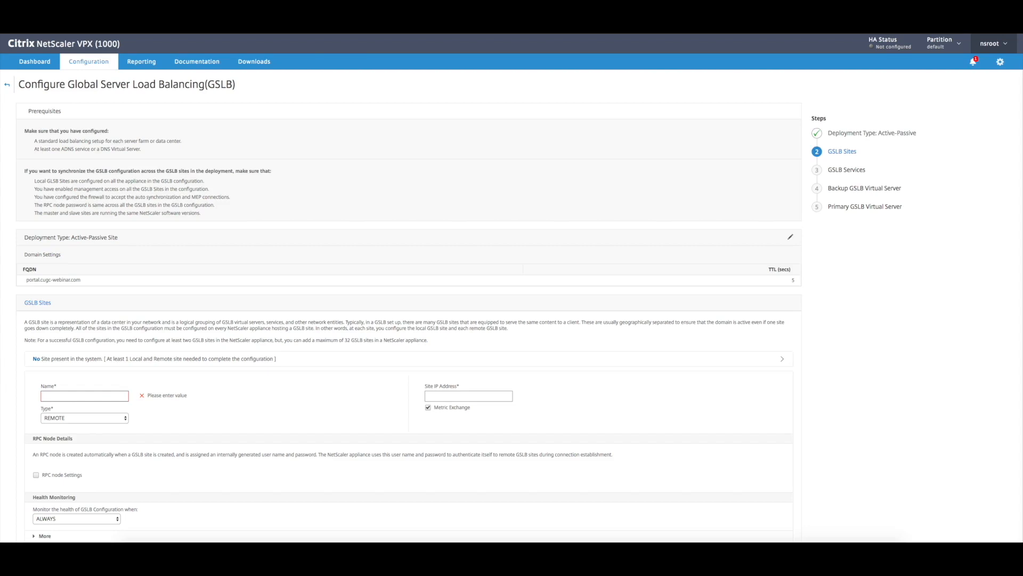
click(61, 394)
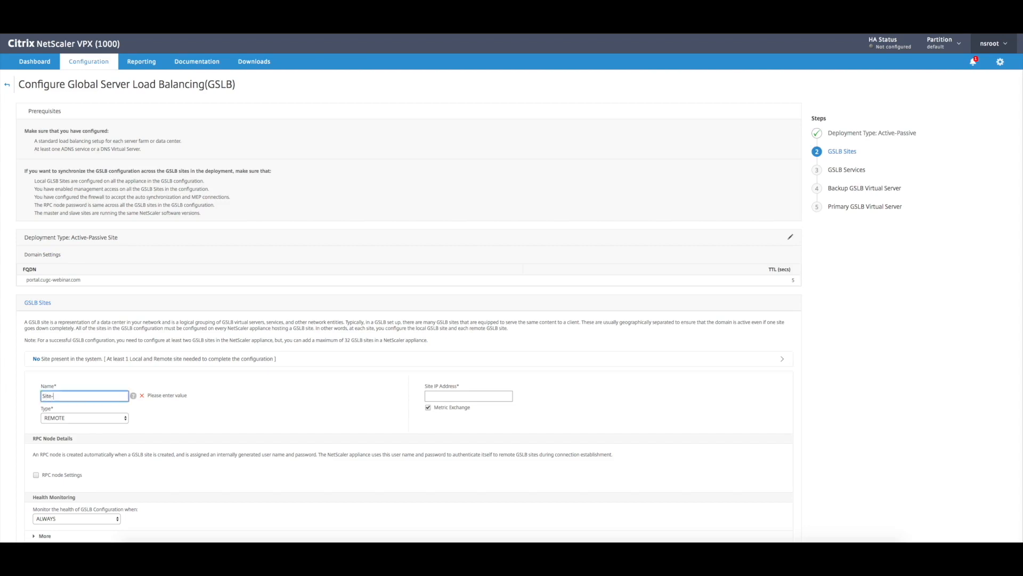
text(Site-B-Azu)
text(al)
text(Local)
scroll(86, 373, down, 2)
click(80, 352)
click(71, 361)
click(438, 332)
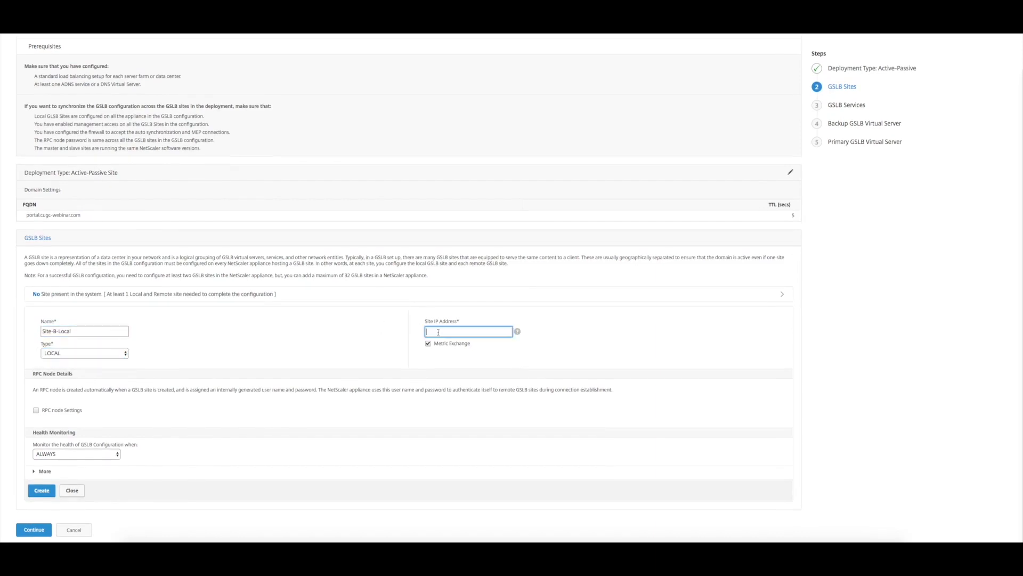
text(10.200.10.5)
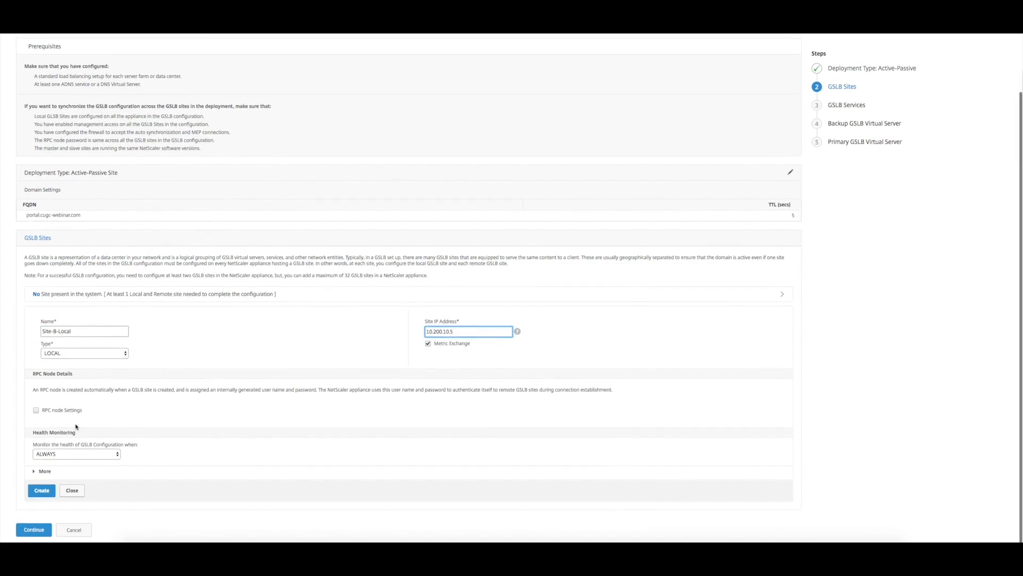
click(42, 490)
Step: Add the remote GSLB site Site-A-Remote with site IP address 10.0.20.11 and continue to the GSLB services
click(41, 415)
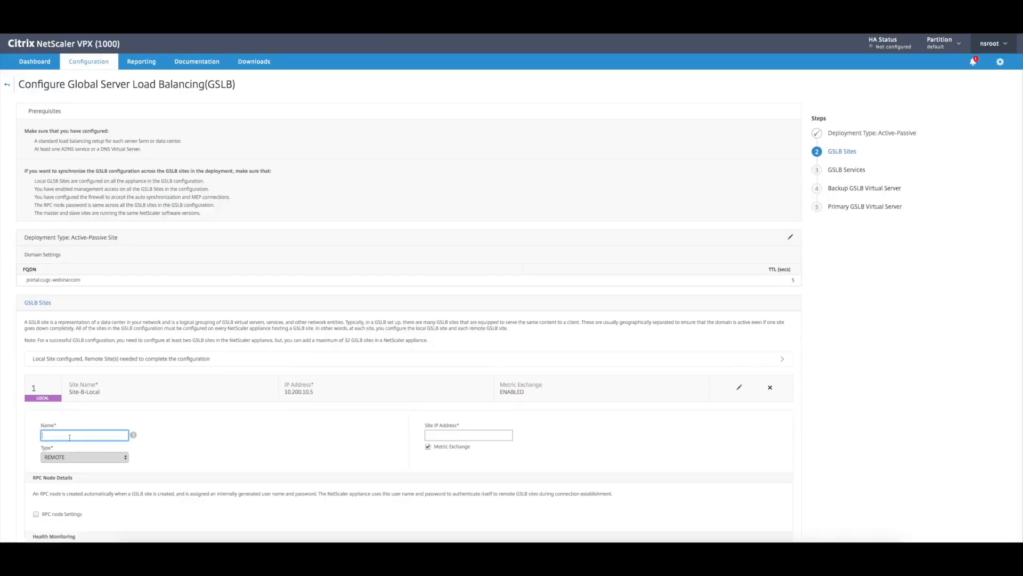
text(Site-A-Remote)
click(441, 435)
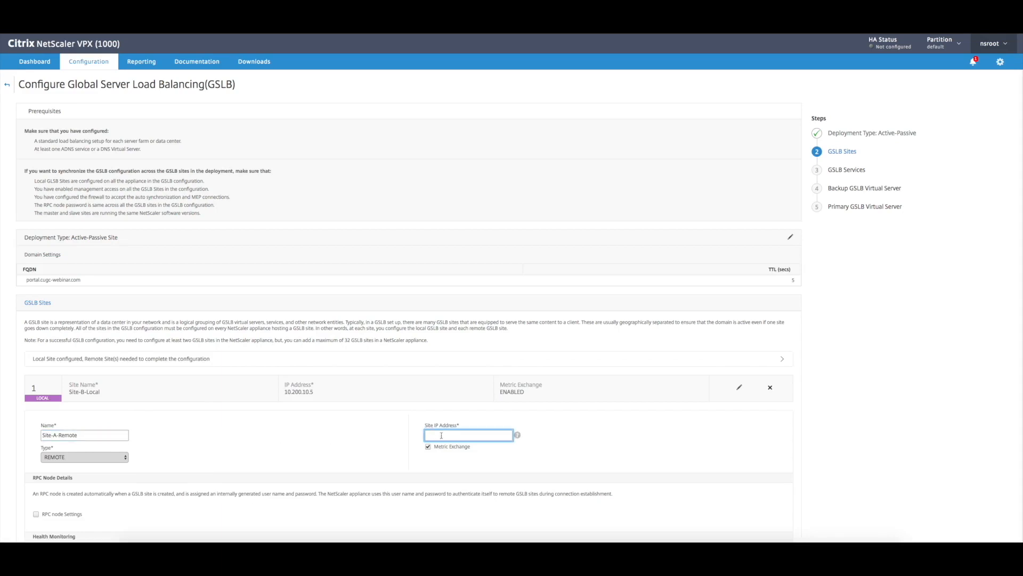
text(10.0.20.11)
scroll(331, 437, down, 3)
click(40, 486)
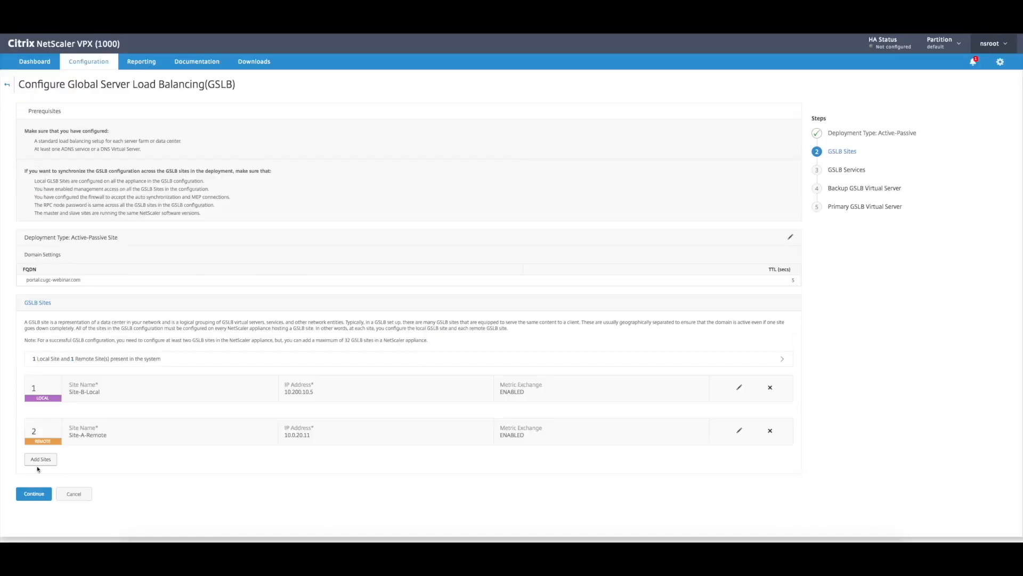
click(33, 495)
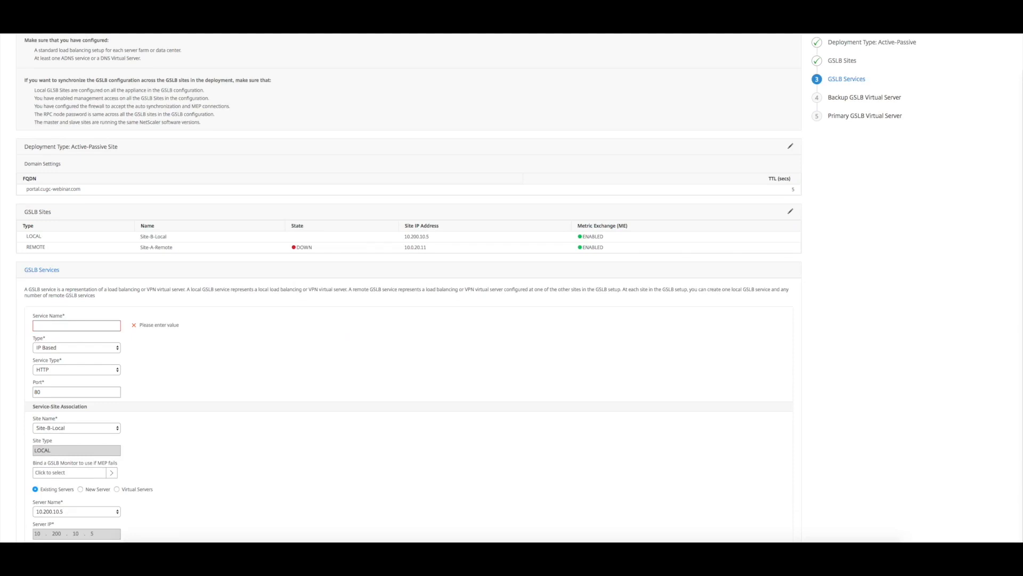
Step: Name the first GSLB service GSLB-Site-A-ICA-Proxy and bind the ping monitor to it
click(70, 326)
text(GSLB-Site-A)
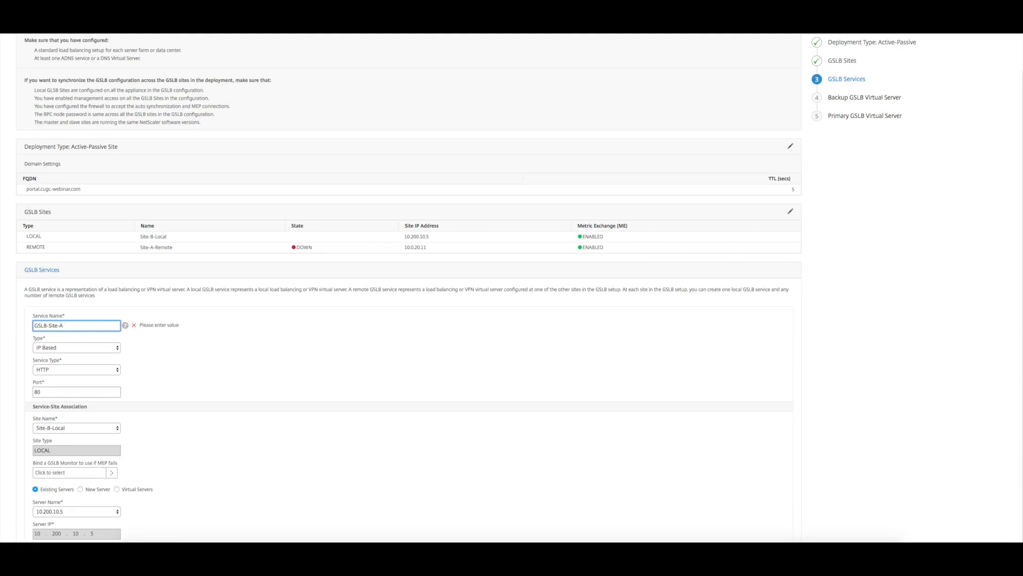
text(-ICA-Proxy)
scroll(57, 370, down, 2)
click(64, 396)
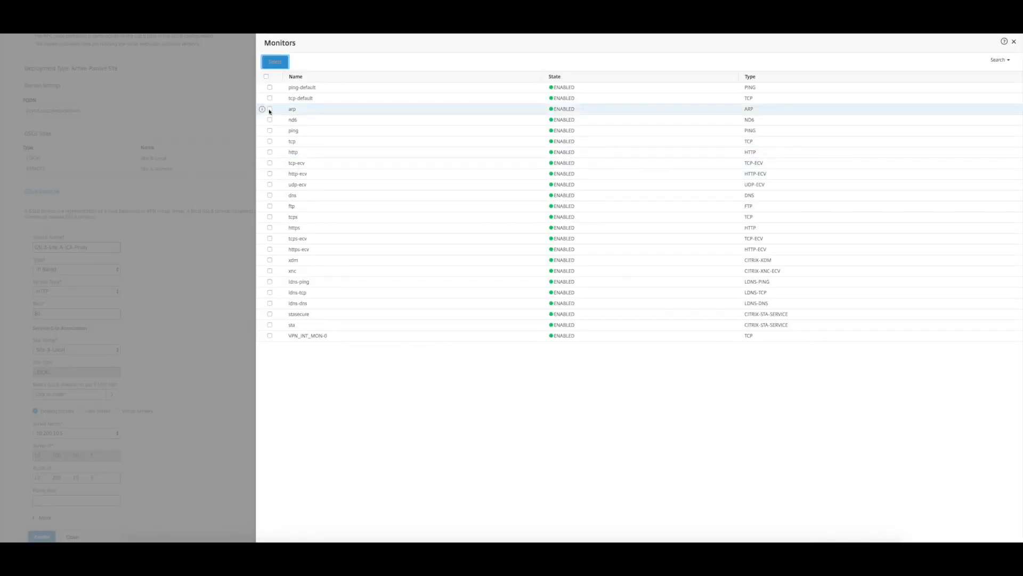
click(269, 130)
click(275, 62)
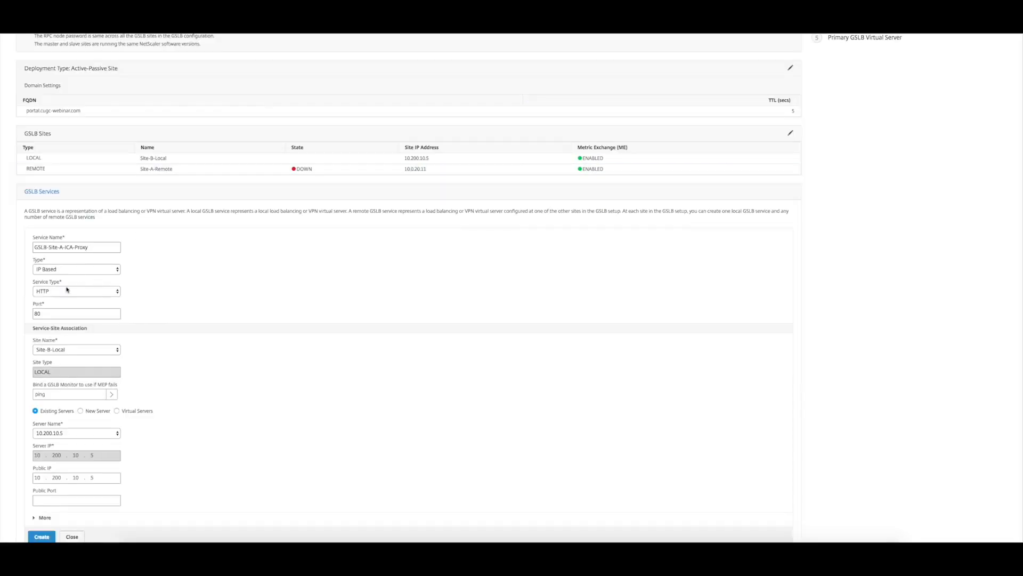
Step: Associate the GSLB-Site-A-ICA-Proxy service with Site-A-Remote and set its service type to SSL
click(69, 291)
key(Escape)
click(74, 350)
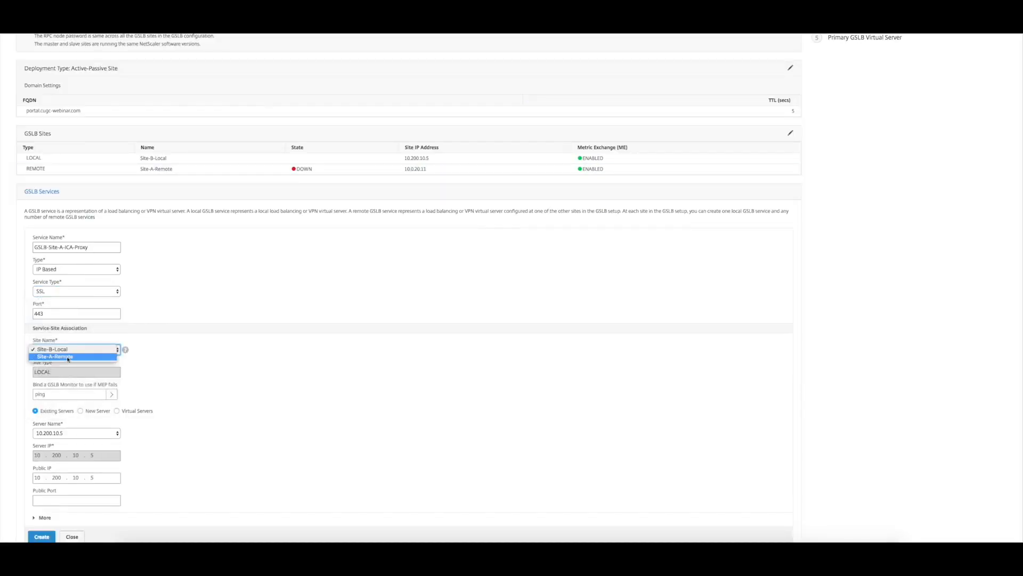
click(66, 363)
click(60, 292)
click(60, 319)
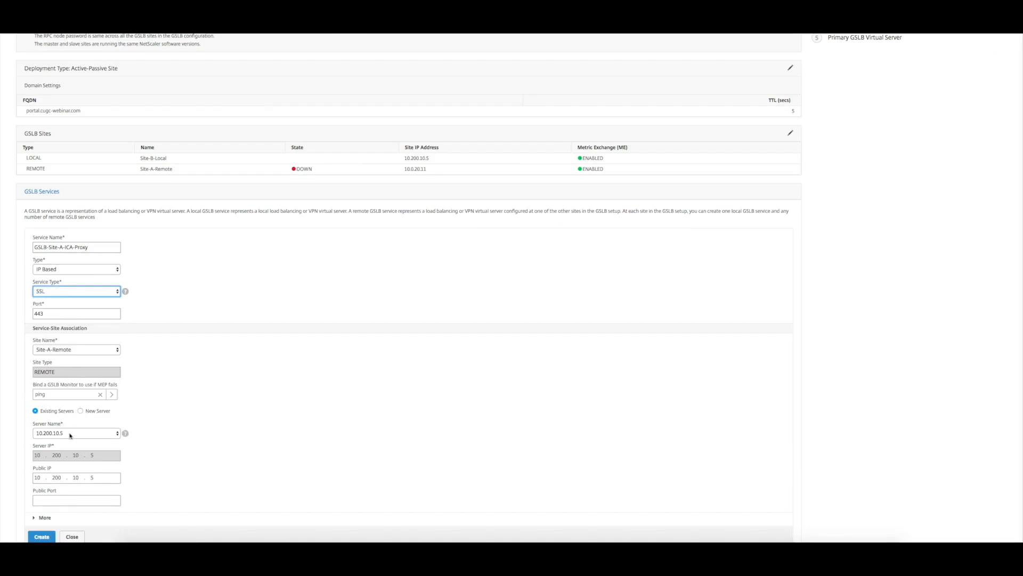
Step: Assign the Site-A service a new server with IP 10.0.20.4 and public IP 81.205.71.83, and create the service
scroll(82, 416, down, 1)
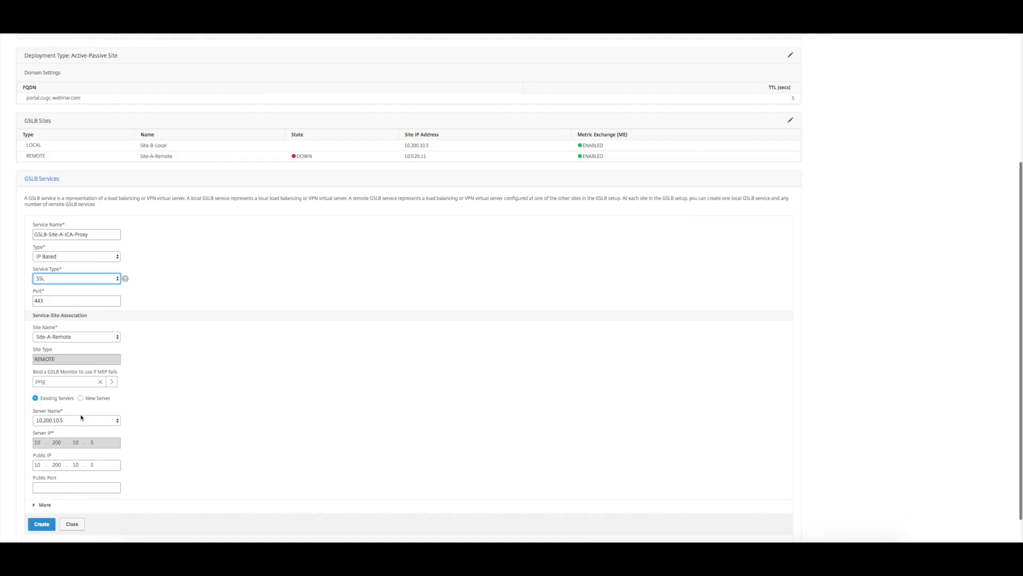
click(80, 398)
click(65, 421)
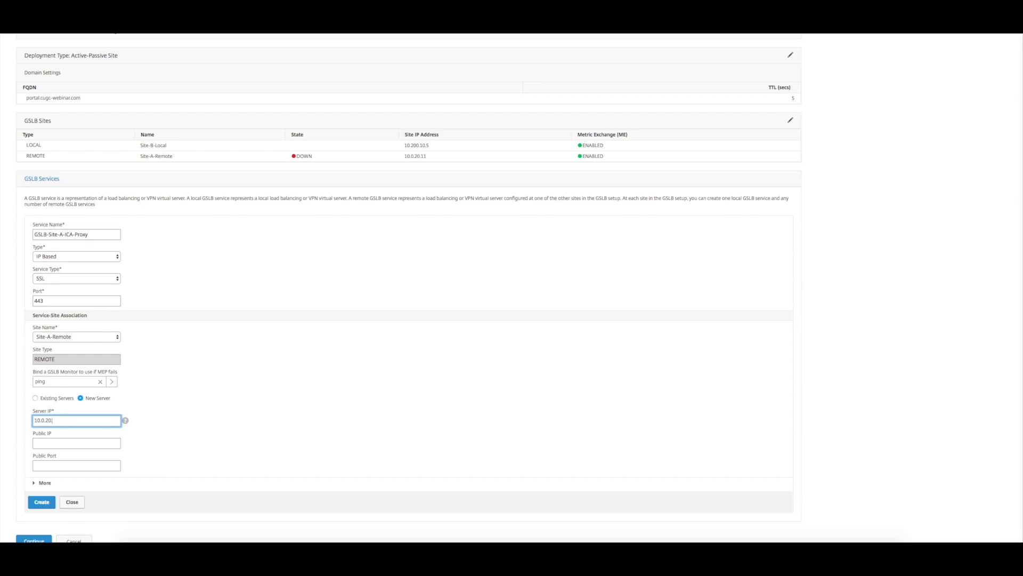
click(61, 443)
text(81)
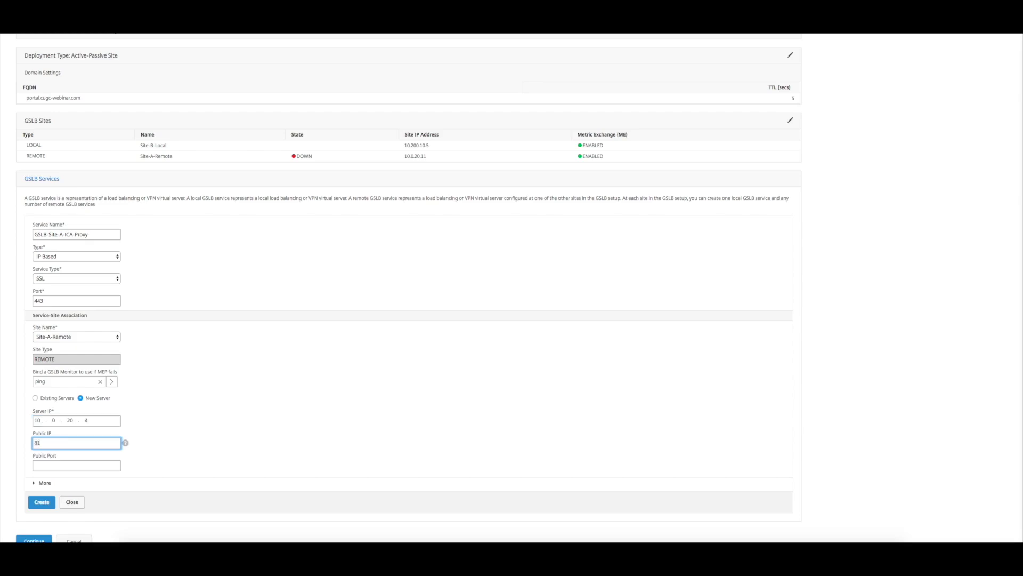
text(.205.71.83)
click(53, 467)
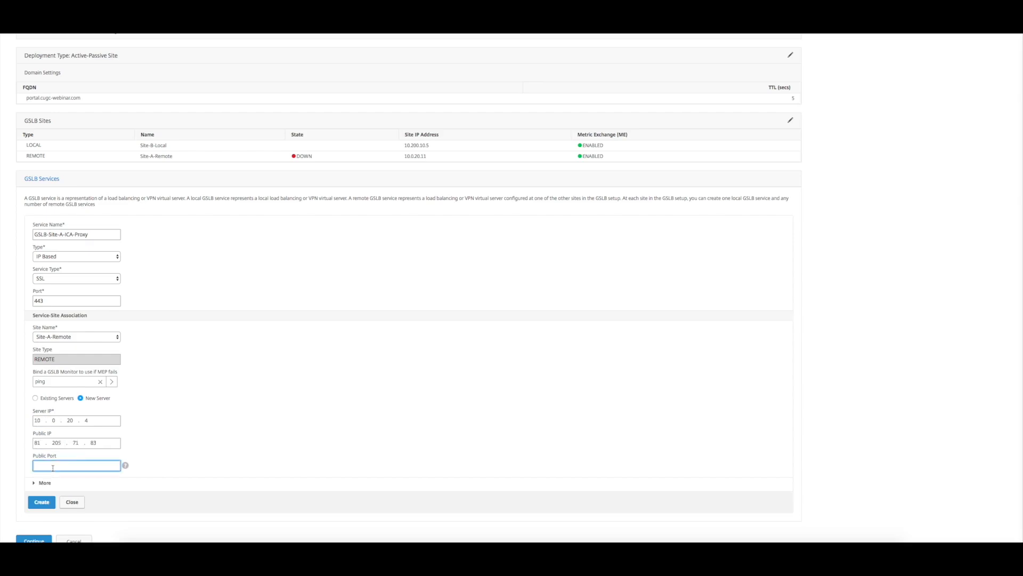
click(42, 502)
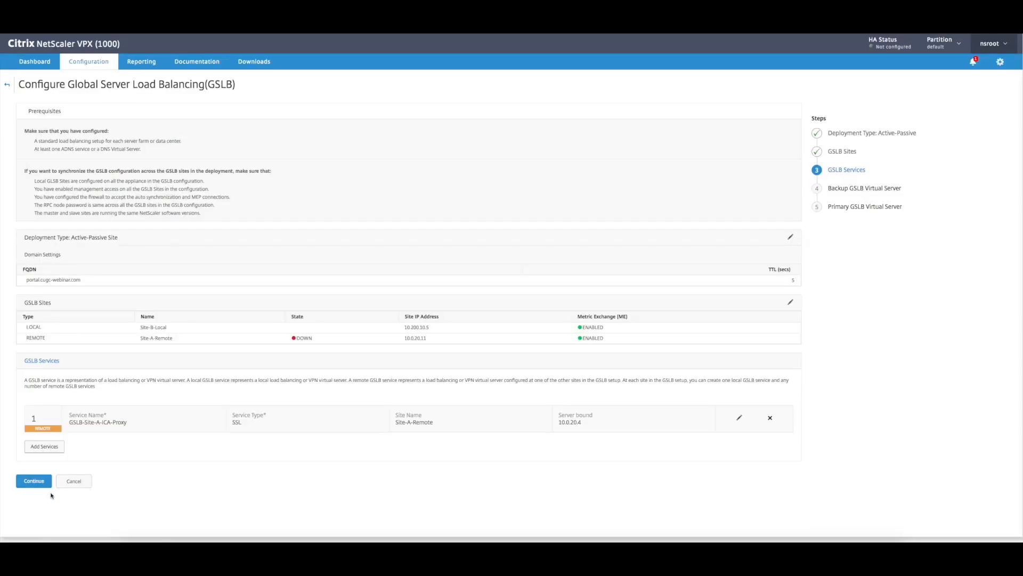
Step: Add a second GSLB service named GSLB-Site-B-ICA-Proxy that uses the virtual server VPN_vServer_SSL_Azure
click(44, 450)
text(GSLB-Si)
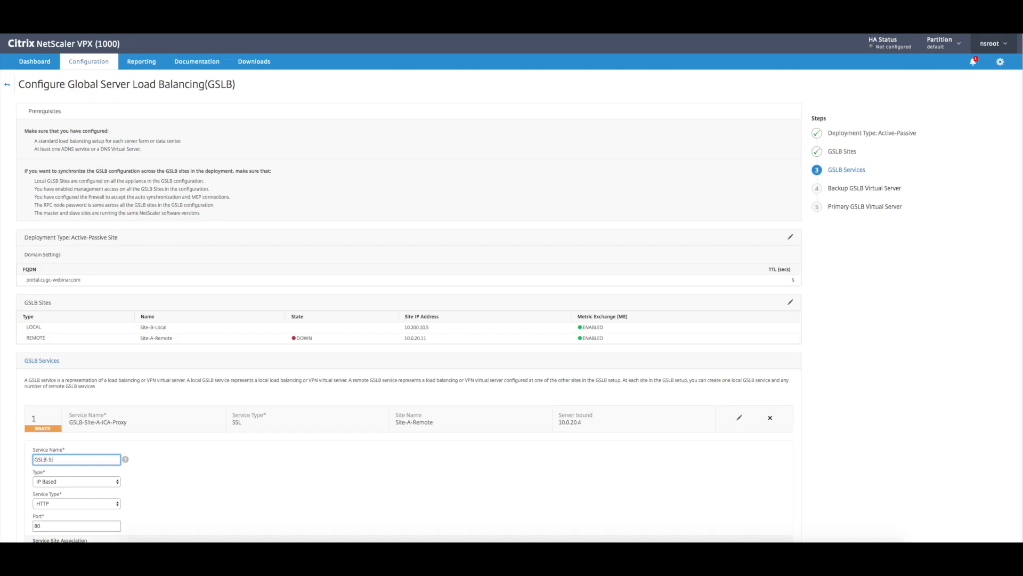
text(te-B-ICA-Proxy)
scroll(65, 437, down, 4)
scroll(75, 358, down, 2)
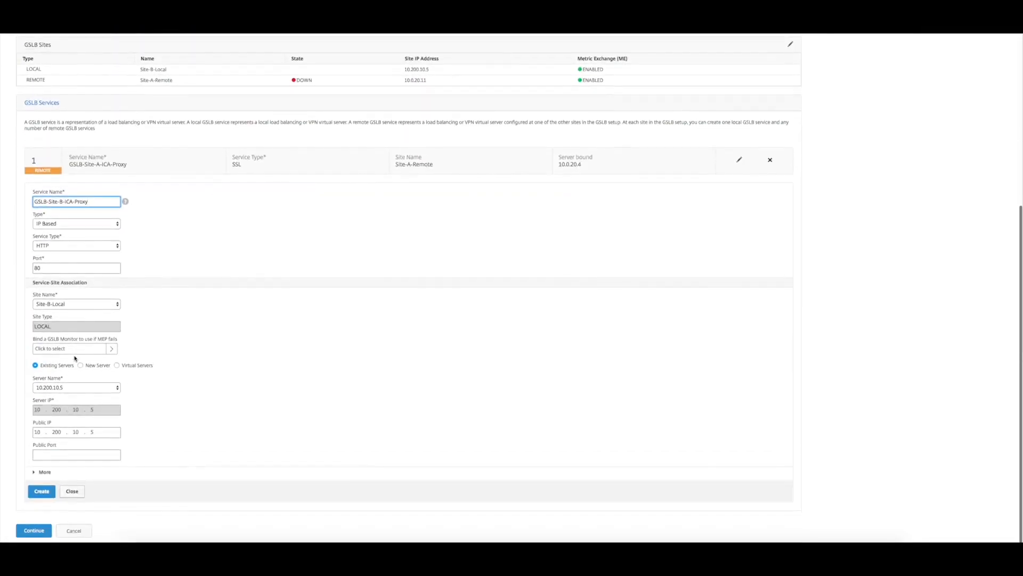
click(117, 433)
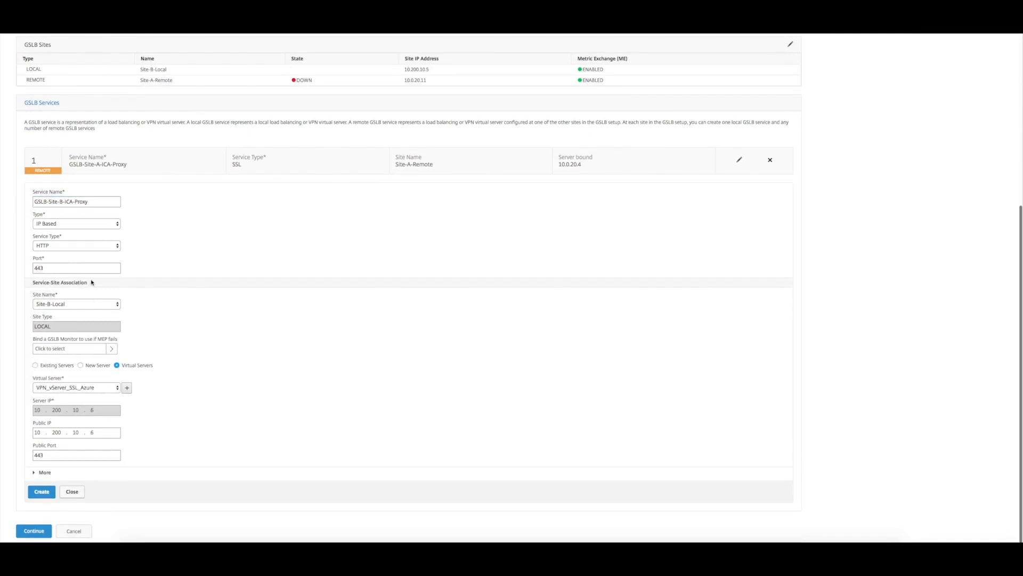
Step: Bind the ping monitor to the Site-B service, set its type to SSL, create it, and continue to the backup virtual server
click(82, 349)
click(268, 130)
click(274, 62)
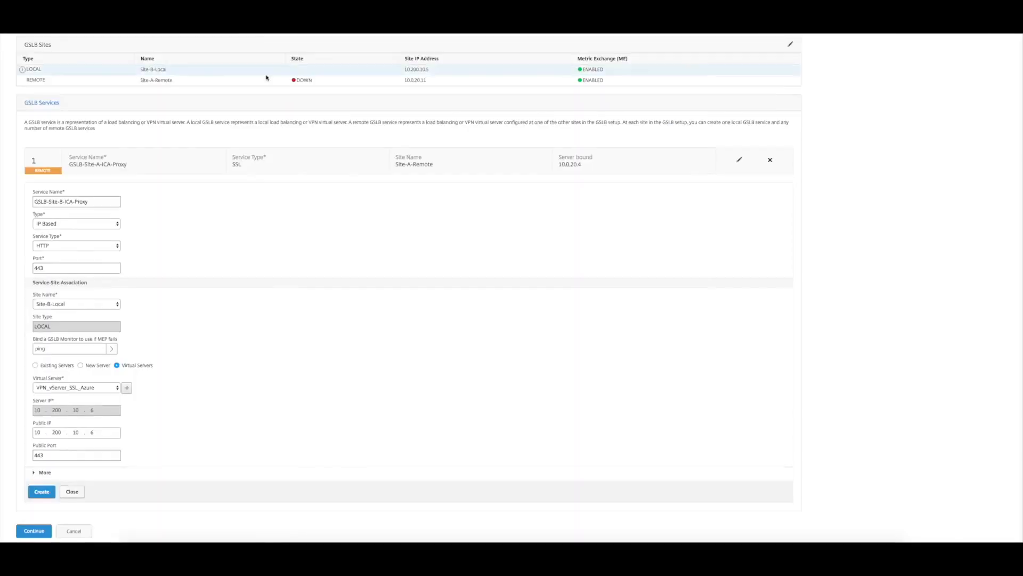
click(62, 245)
click(64, 276)
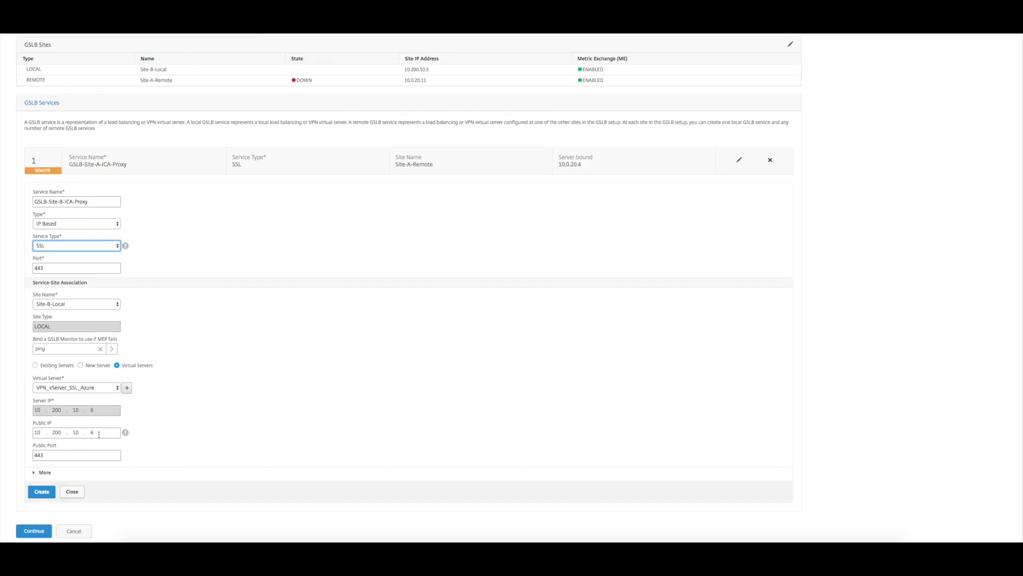
click(42, 491)
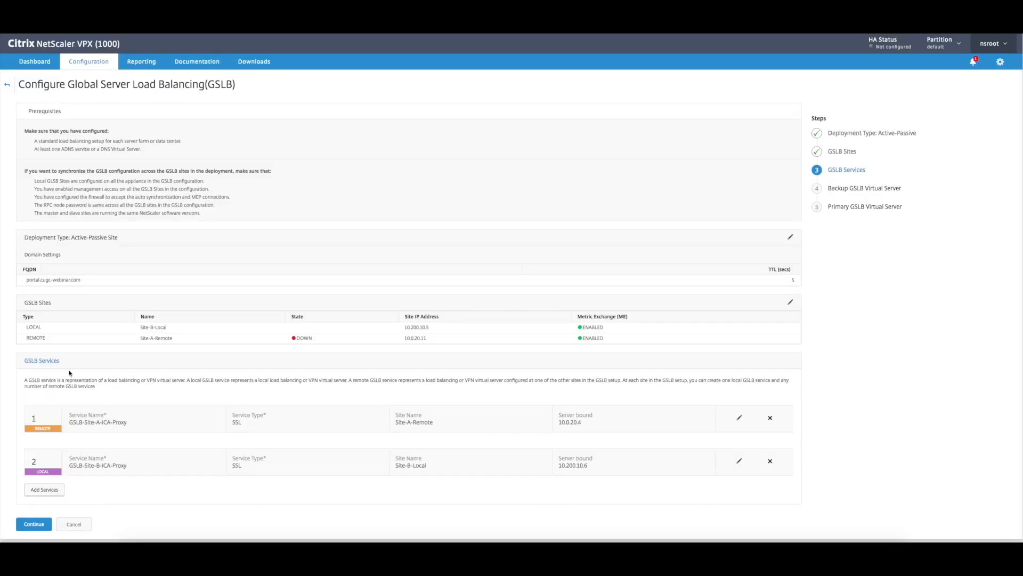
click(34, 524)
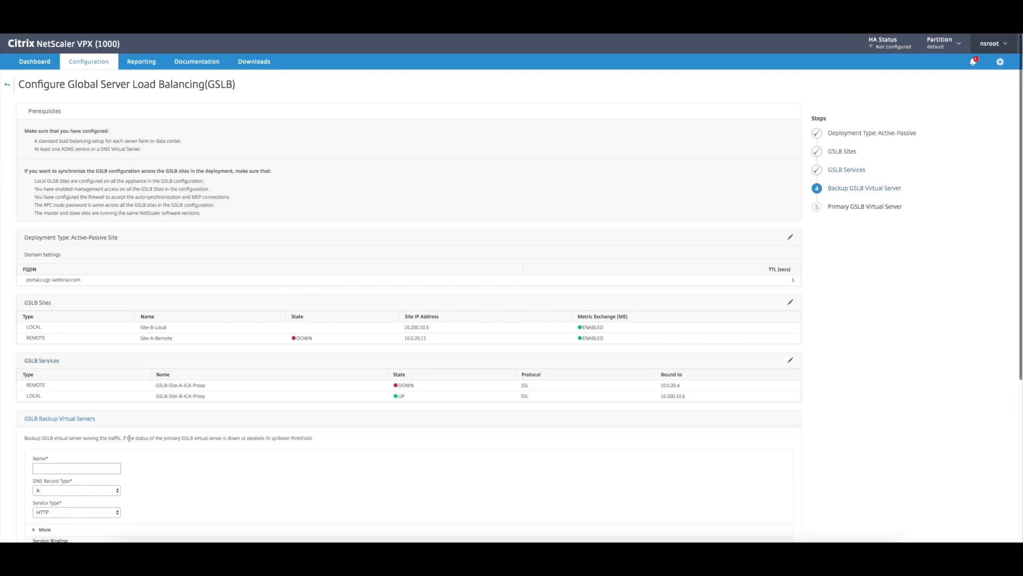
Step: Name the backup GSLB virtual server GSLB-vServer-ICA-Proxy-Backup and set its service type to SSL
scroll(133, 429, down, 5)
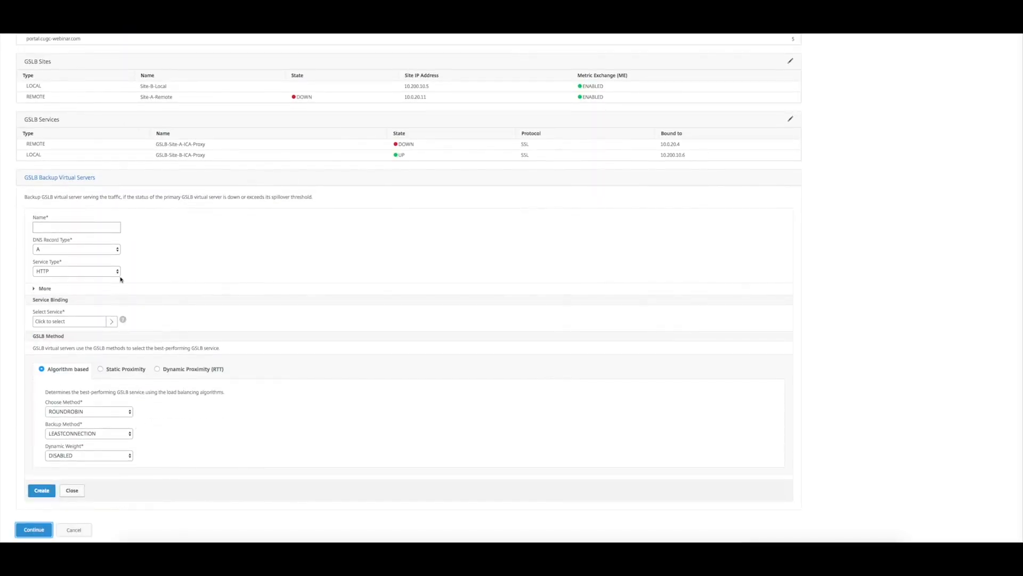
click(79, 228)
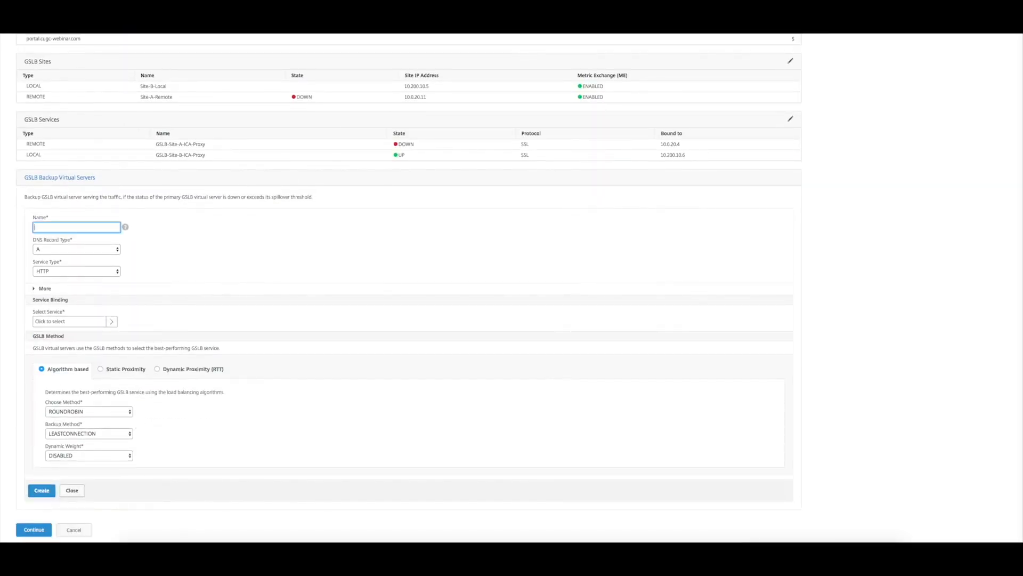
key(Tab)
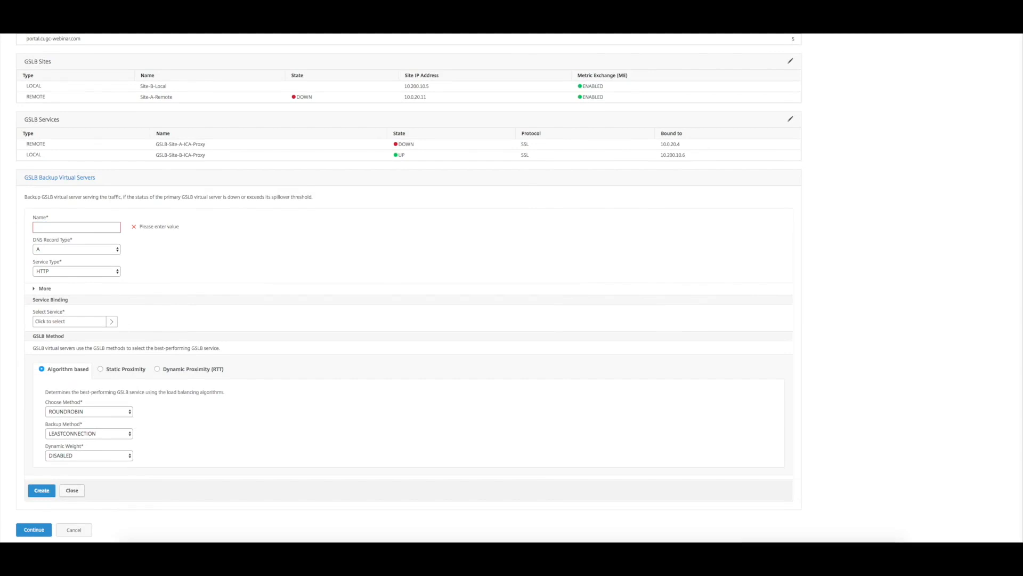
click(64, 228)
text(GSLB-)
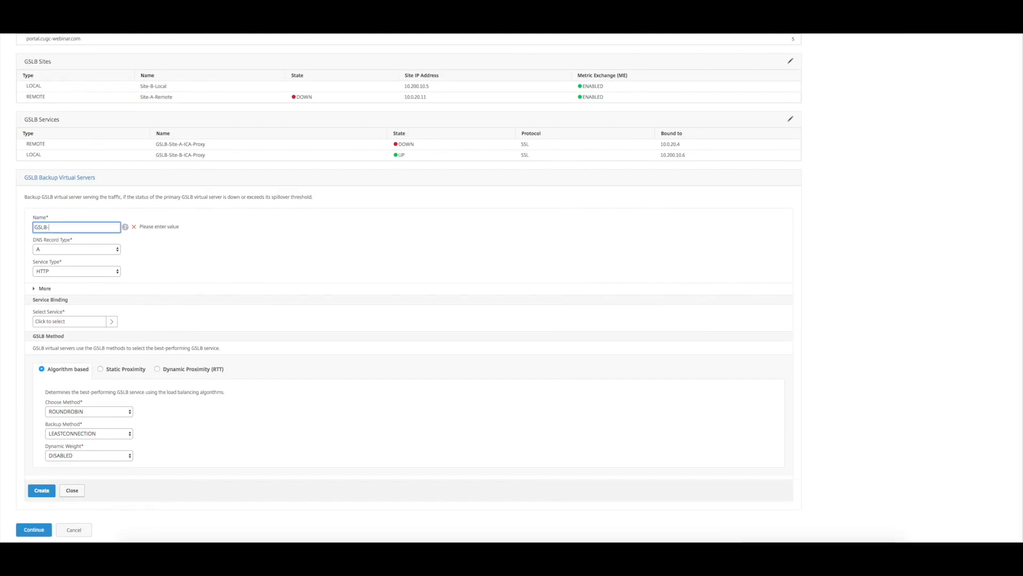
text(vServer-ICA-Proxy-Backup)
click(77, 271)
click(54, 300)
Step: Bind GSLB-Site-B-ICA-Proxy to the backup virtual server, create it, and continue to the primary virtual server
click(111, 322)
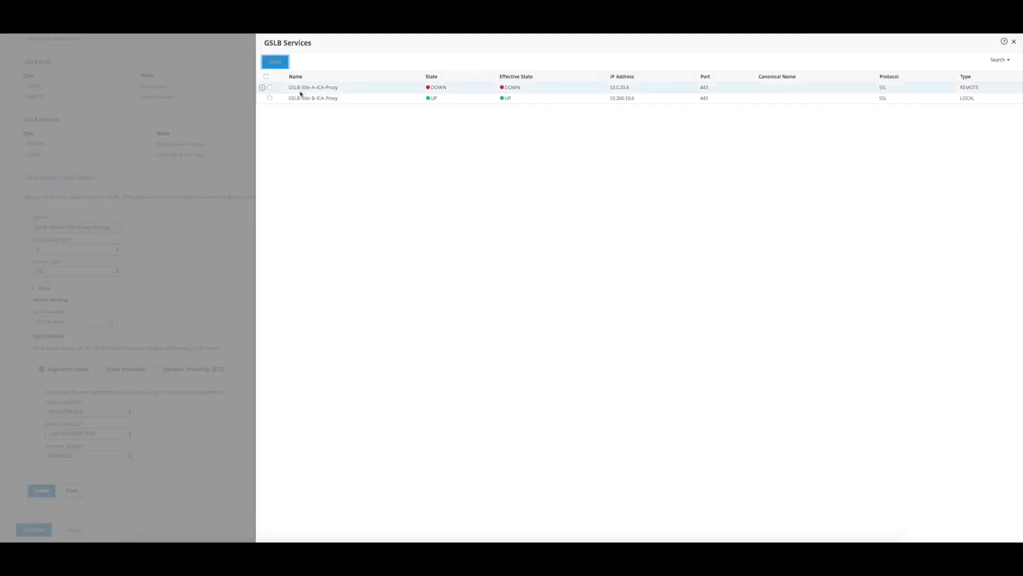
click(270, 98)
click(275, 62)
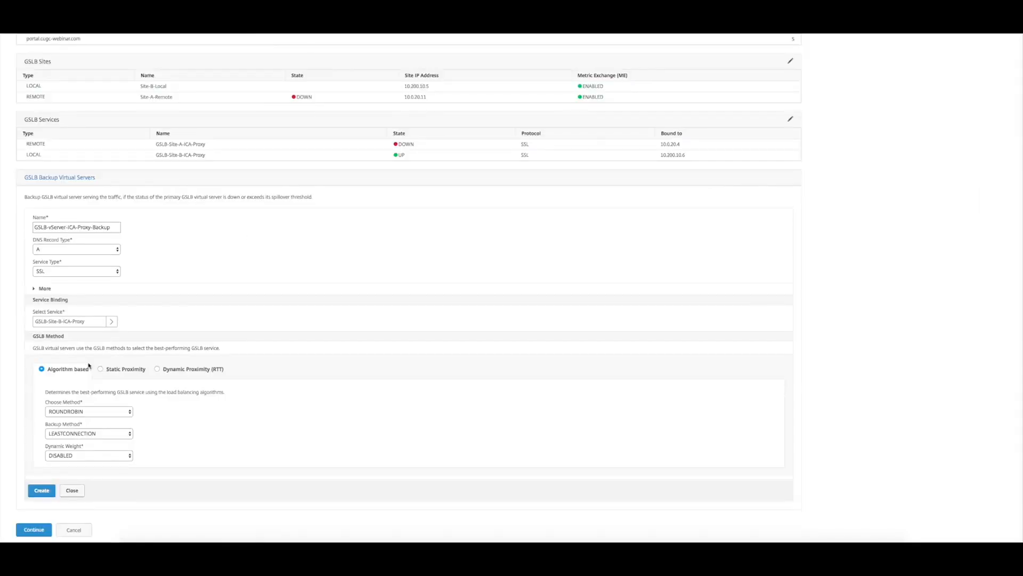
click(43, 490)
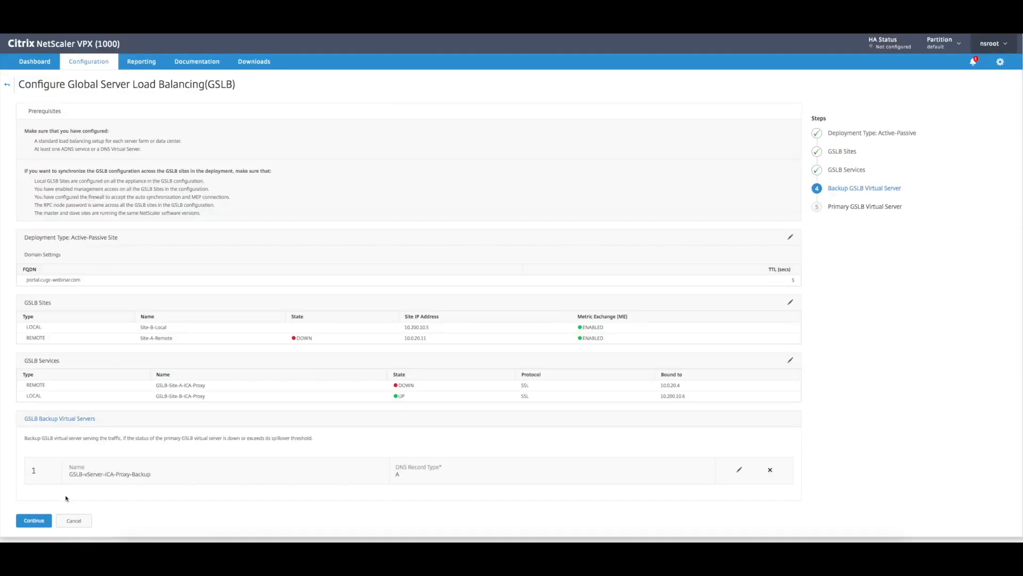
click(38, 521)
Step: Name the primary GSLB virtual server GSLB-vServer-ICA-Proxy and set its service type to SSL
text(G)
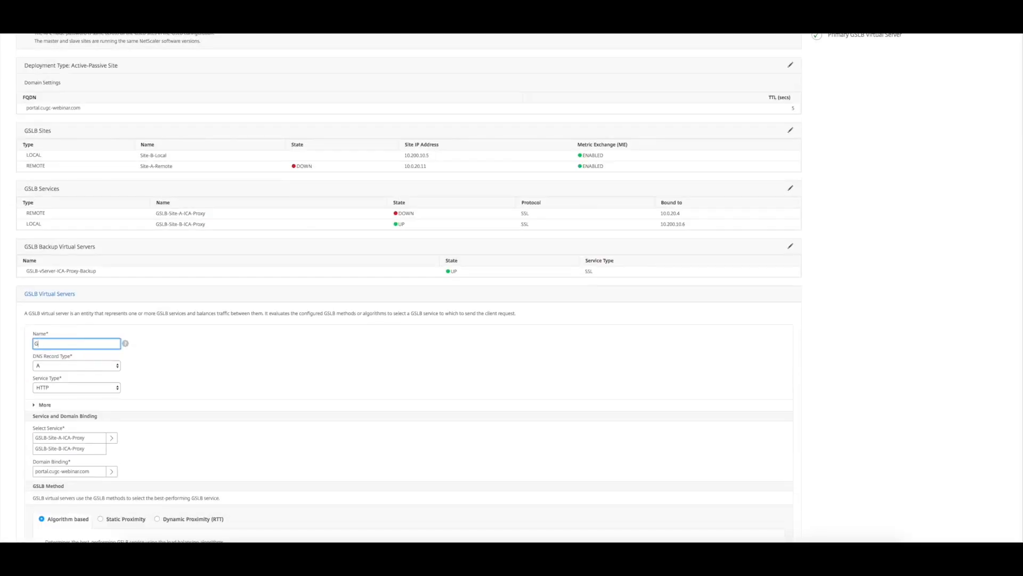
text(SLB-vServer-IA-Proxy)
click(69, 344)
text(C)
click(76, 388)
click(53, 417)
scroll(130, 393, down, 1)
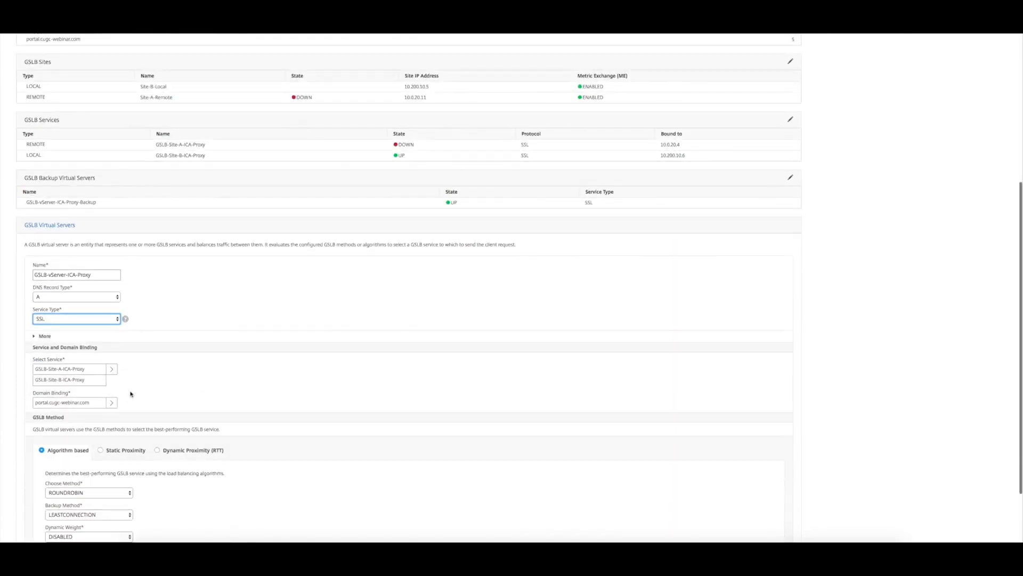
Step: Bind only GSLB-Site-A-ICA-Proxy to the primary virtual server, create it, and finish the GSLB configuration
scroll(131, 393, down, 1)
click(102, 370)
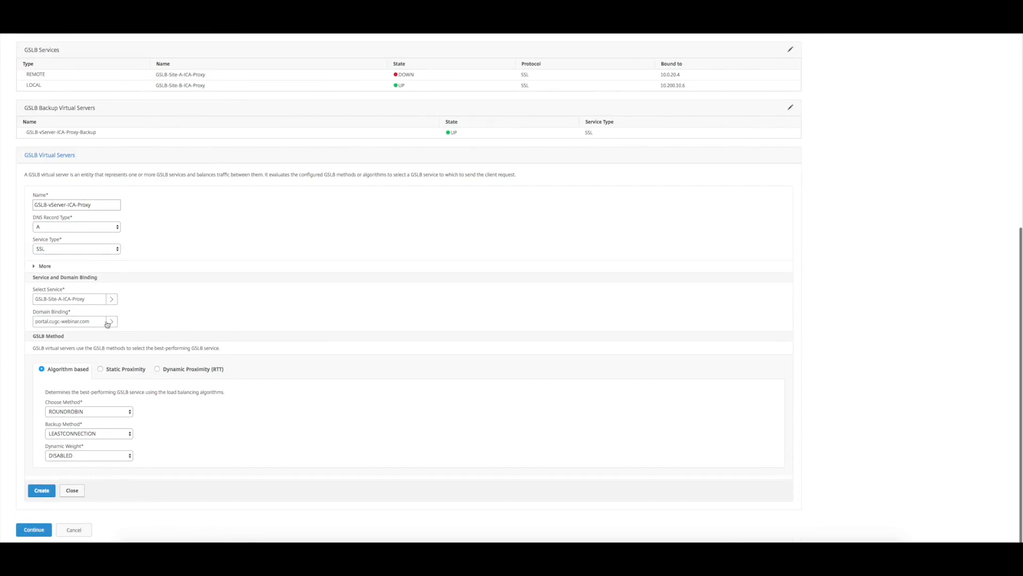
click(41, 491)
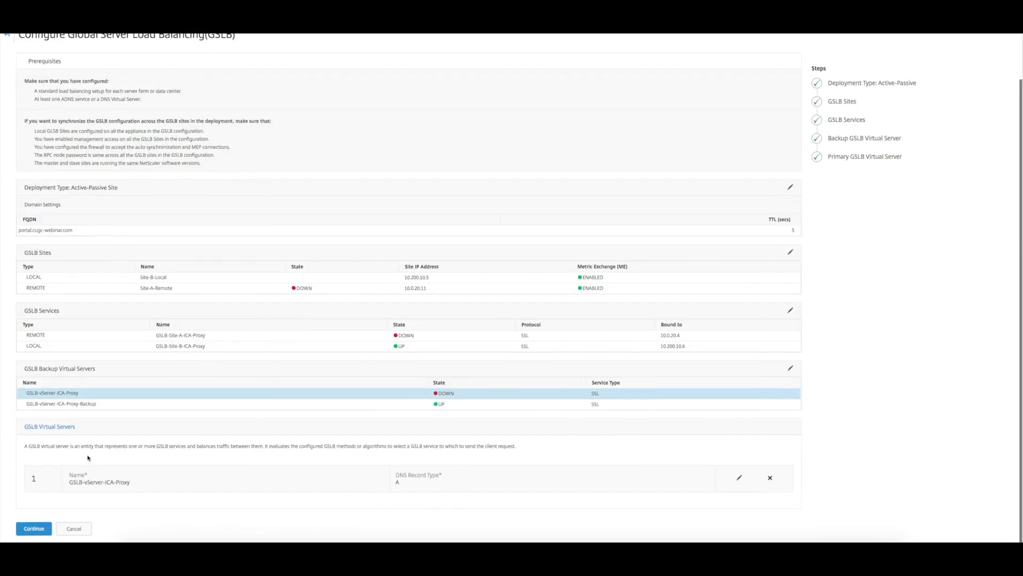
click(45, 533)
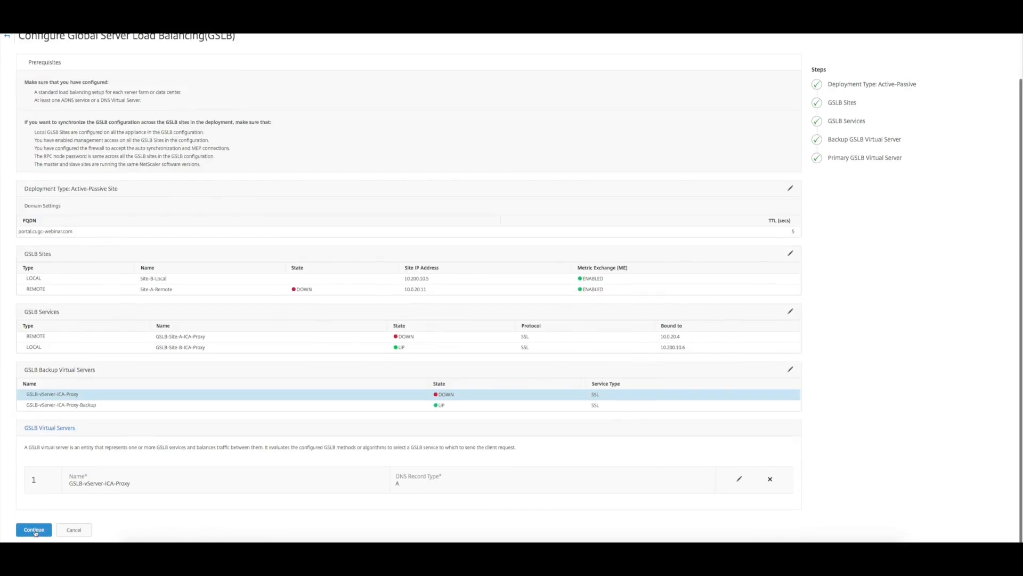
click(41, 532)
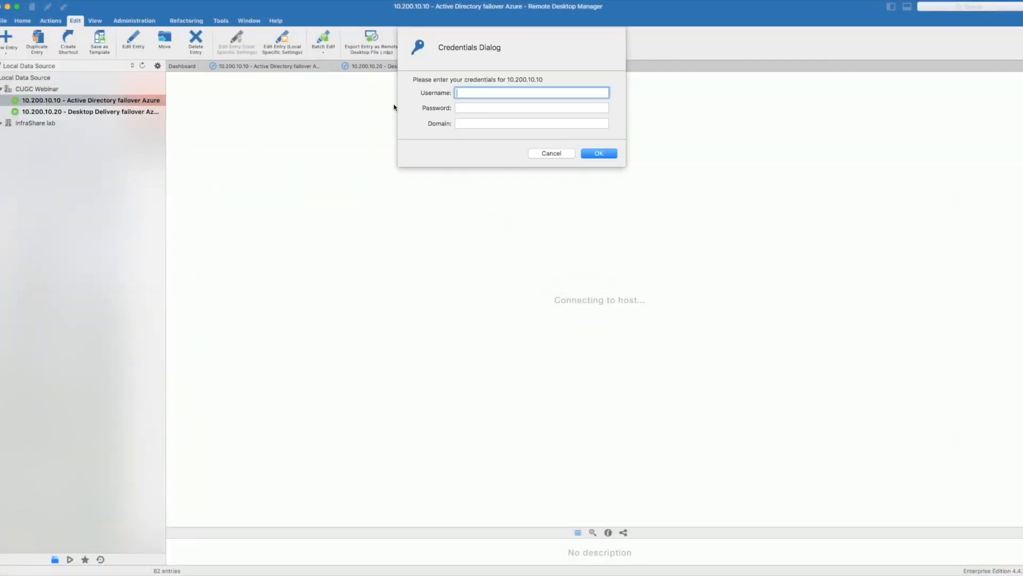
Step: In Remote Desktop Manager, sign in to 10.200.10.10 as administrator with the account password and the domain cugc-webinar.com
text(administrator)
key(Tab)
text(•••••••••)
key(Tab)
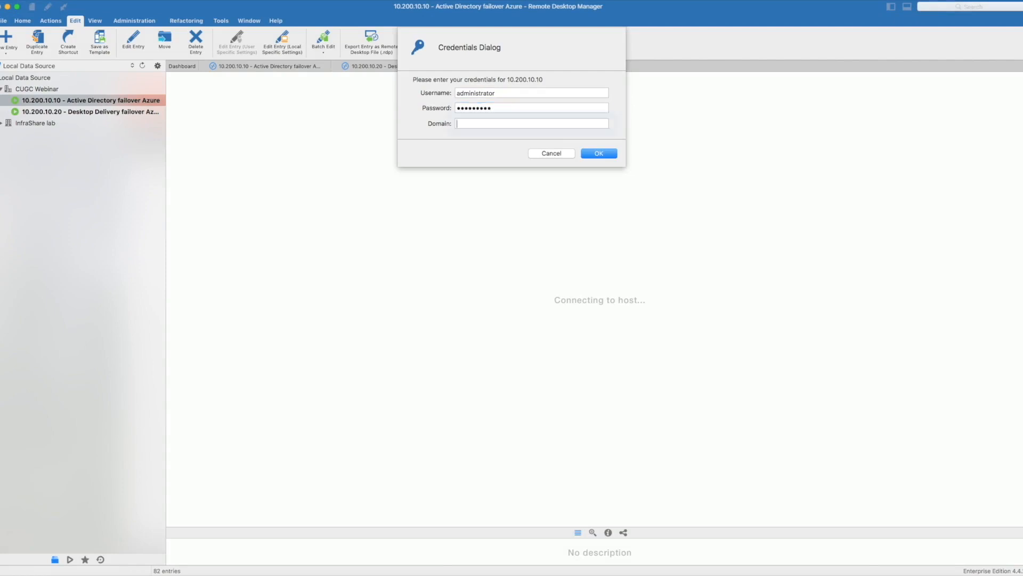
text(cugc-webinar.com)
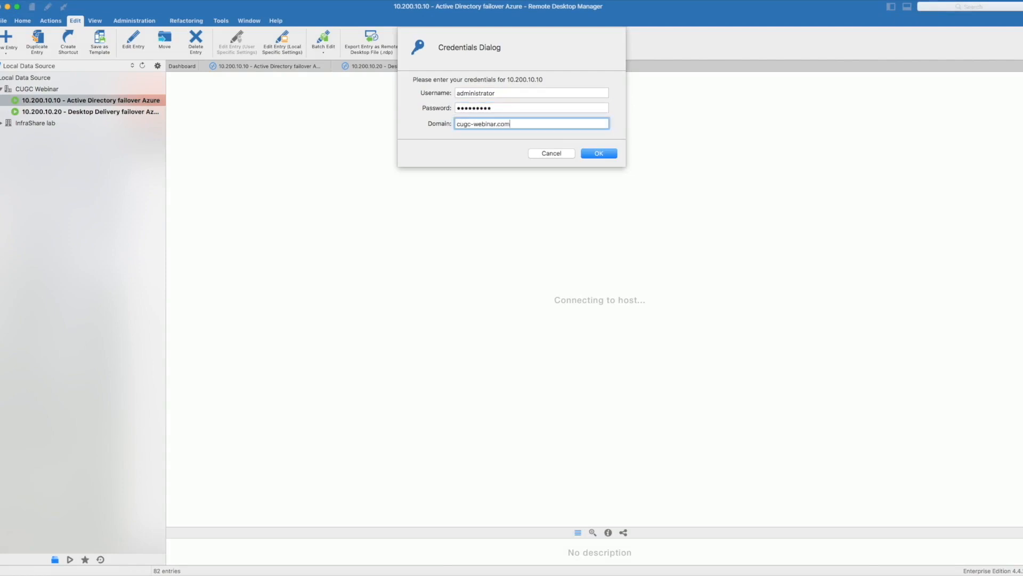
key(Return)
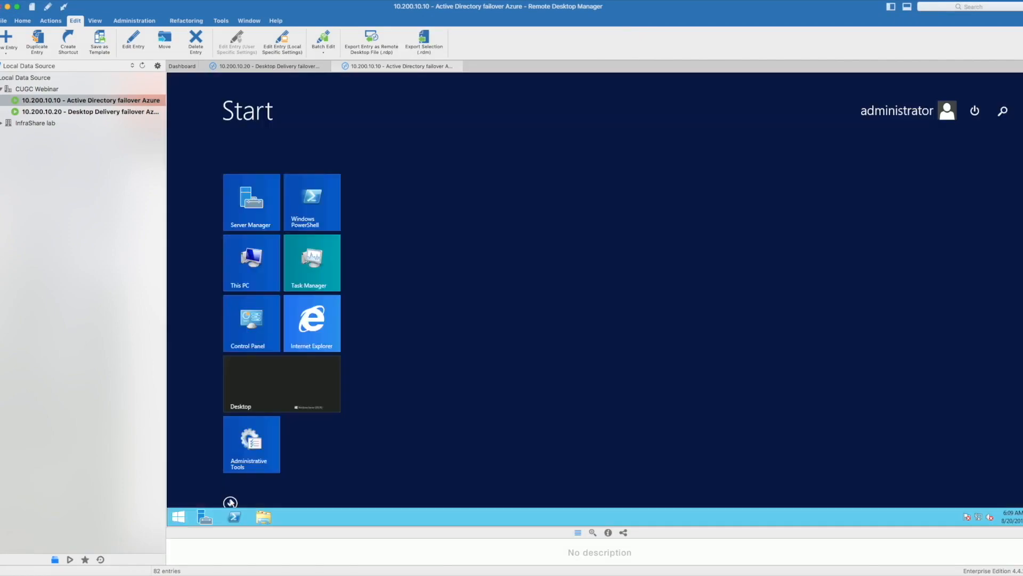
Step: Open DNS Manager on the domain controller and expand the cugc-webinar.com forward lookup zone
click(230, 502)
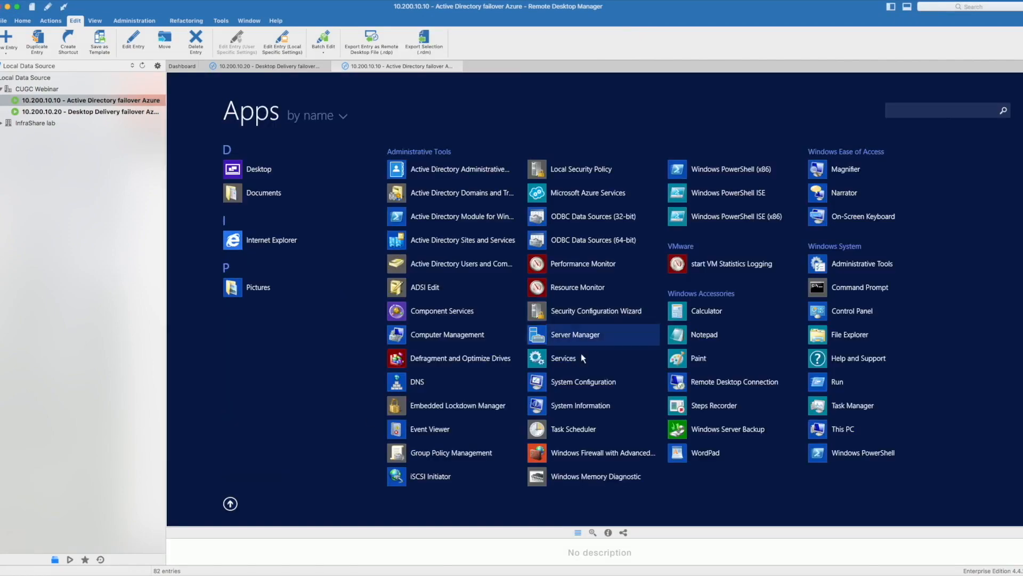
click(469, 382)
click(208, 155)
double_click(250, 173)
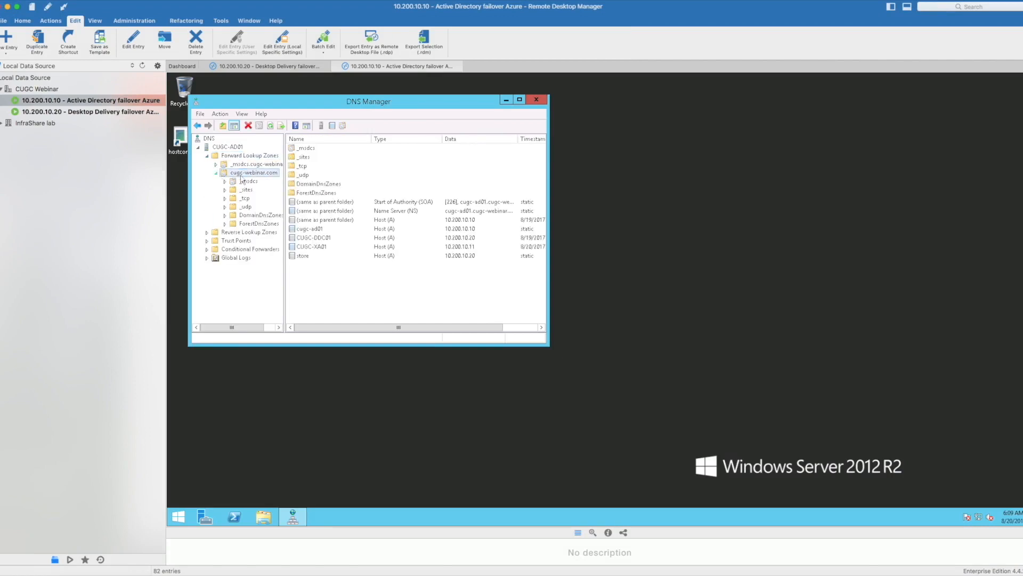
Step: Add a host record ns1 with IP address 10.0.20.11 to the cugc-webinar.com zone
right_click(247, 176)
click(283, 203)
text(ns1)
key(Tab)
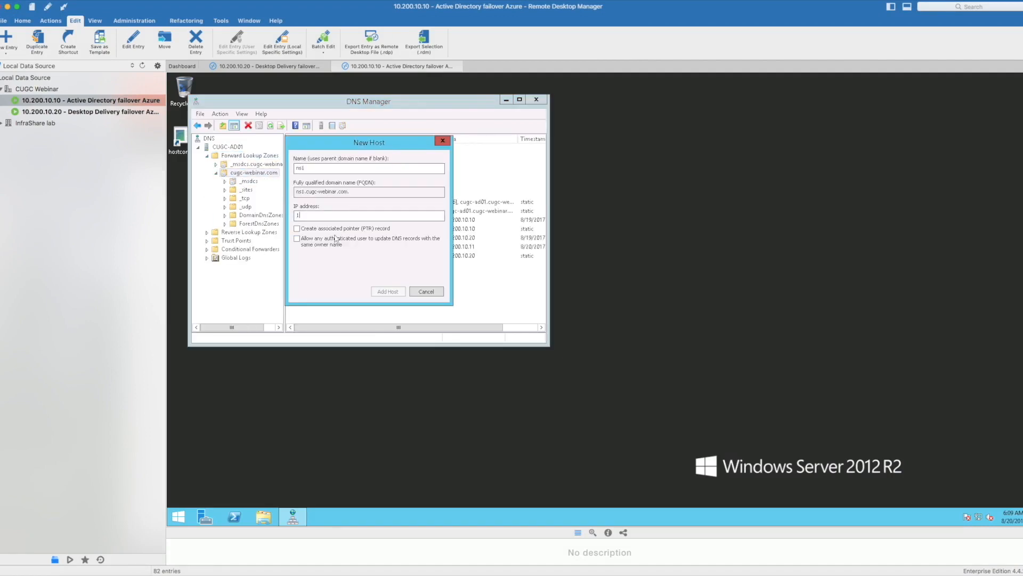
text(10.0.20.11)
click(385, 292)
click(681, 340)
Step: Add a host record ns2 with IP address 10.200.10.6 and finish adding hosts
click(330, 168)
text(ns2)
click(332, 216)
text(10.200.10.6)
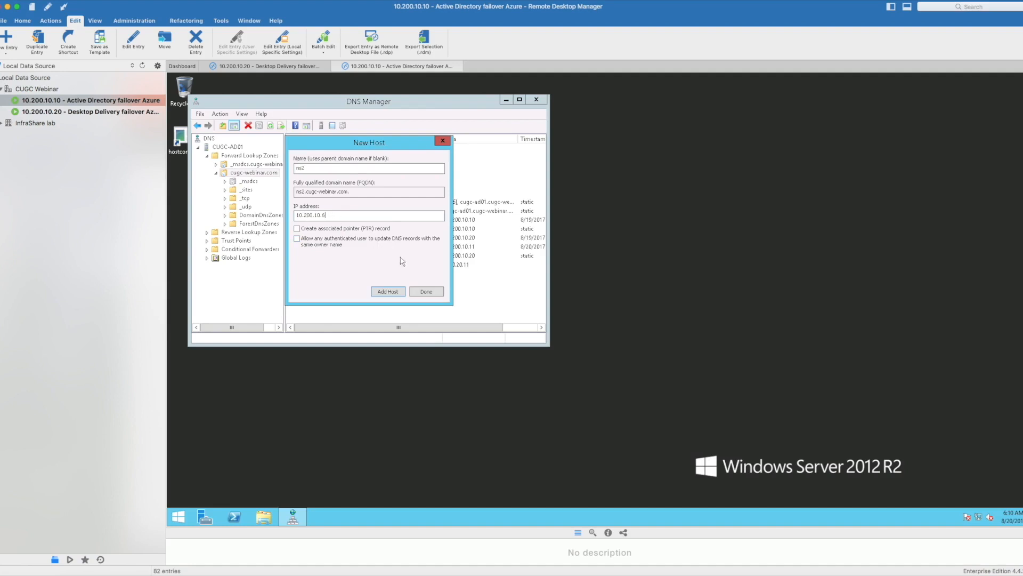
click(393, 293)
click(685, 329)
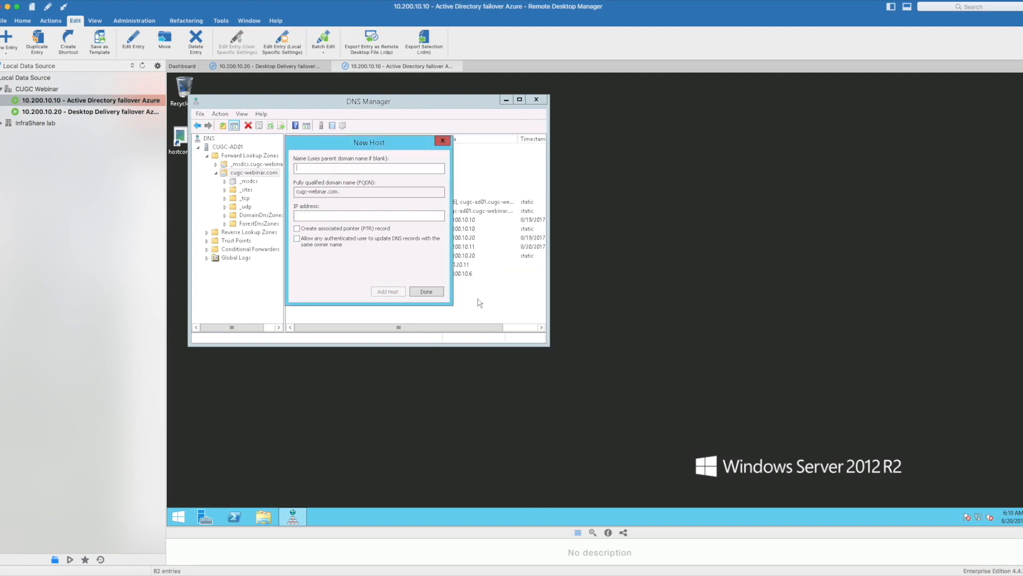
click(426, 291)
Step: Start a new delegation for portal.cugc-webinar.com and add ns1.cugc-webinar.com as its name server, resolving the address
right_click(254, 173)
click(289, 243)
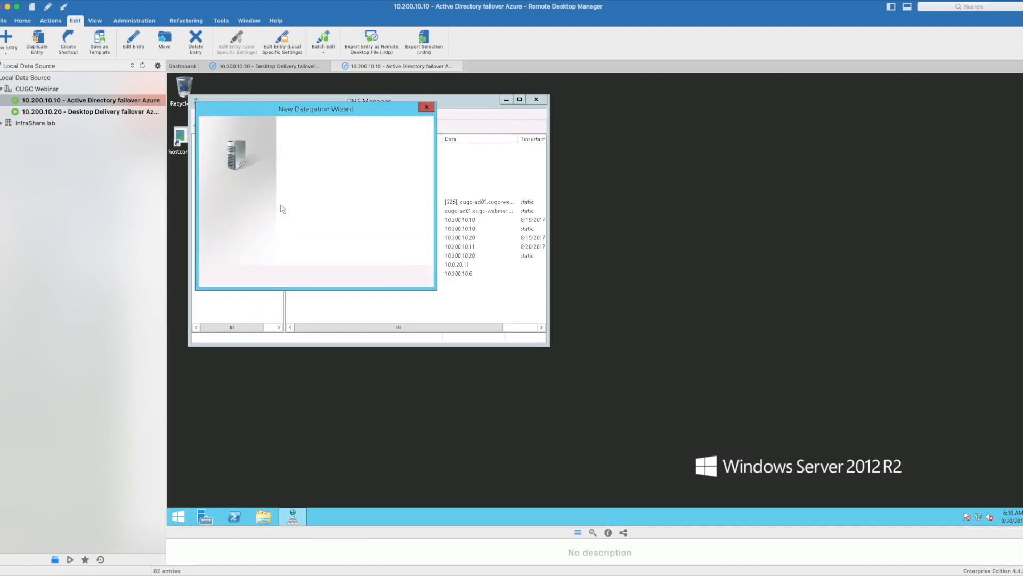
click(366, 279)
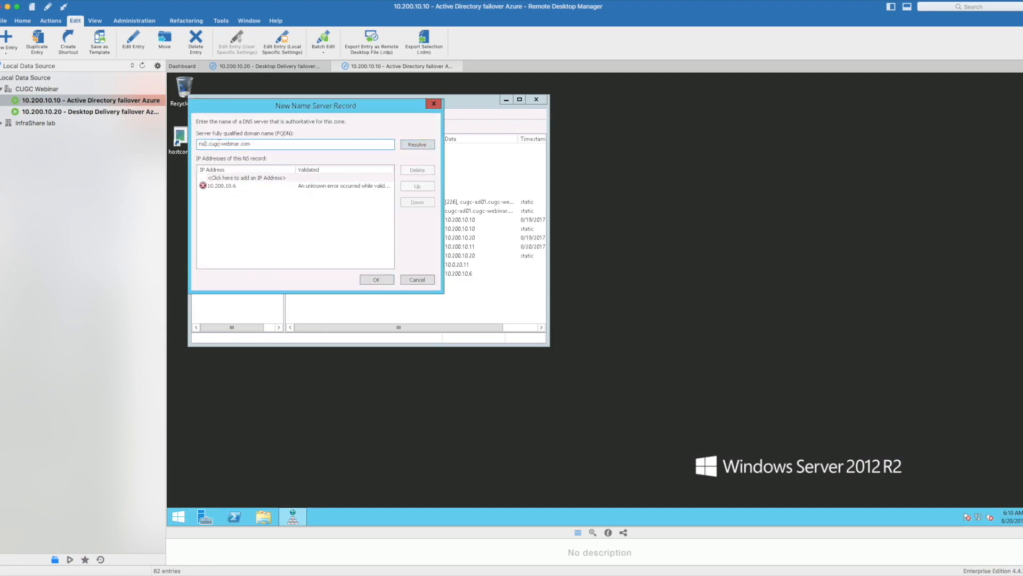
key(BackSpace)
text(1)
click(411, 144)
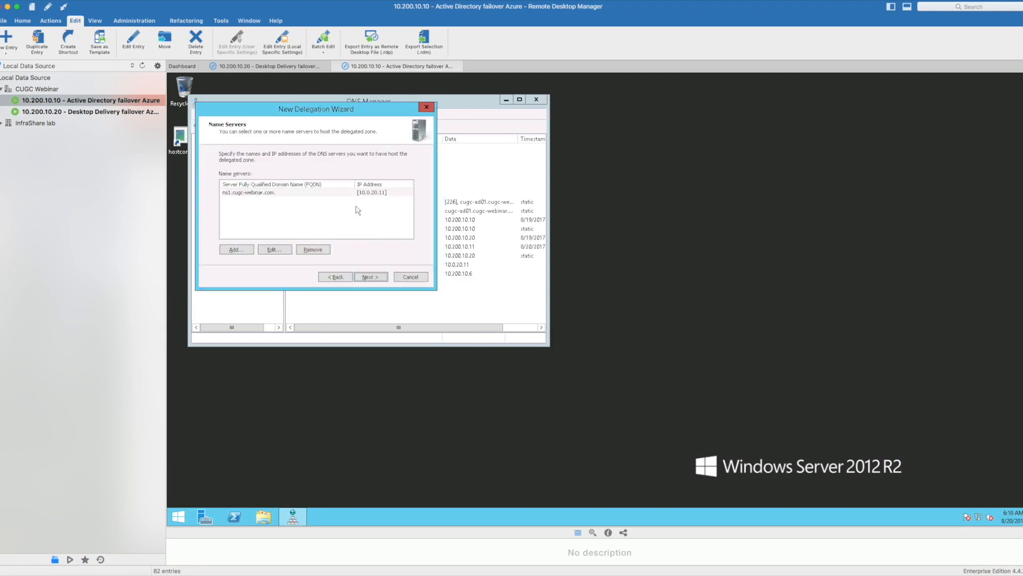
Step: Add ns2.cugc-webinar.com as the second name server, resolve its address, and complete the portal delegation
click(241, 249)
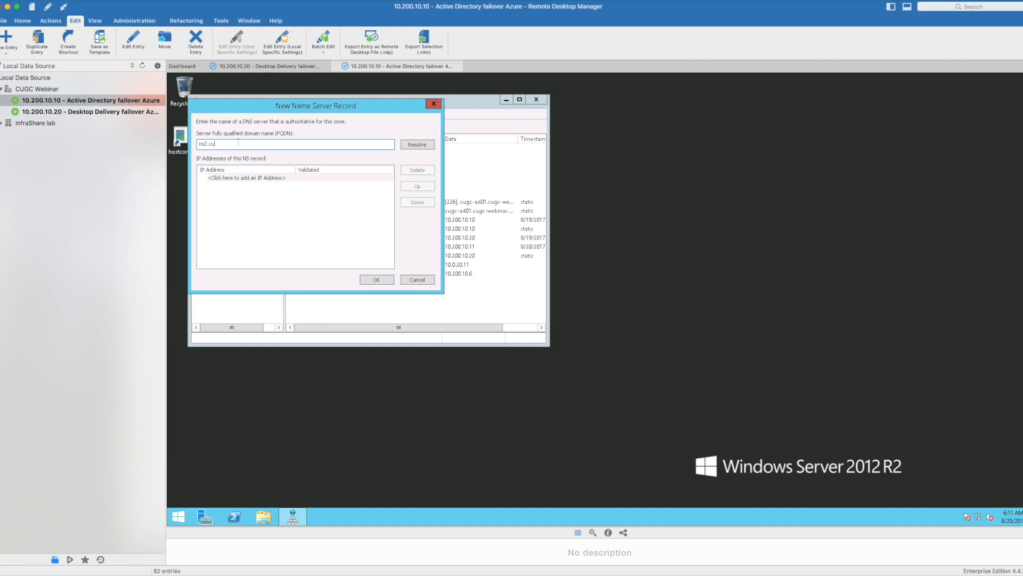
text(gc-webinar.com)
click(419, 149)
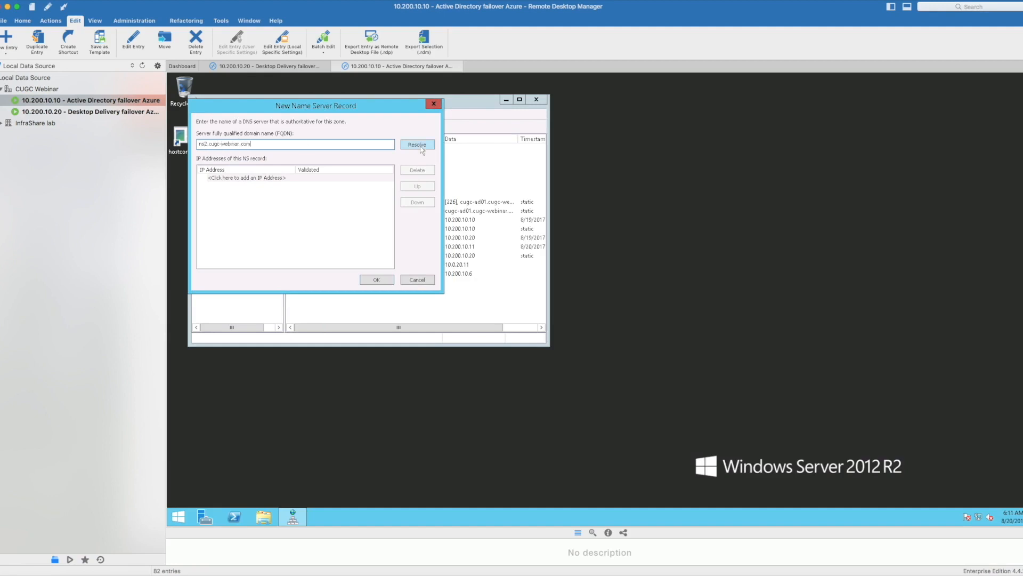
click(376, 280)
click(370, 278)
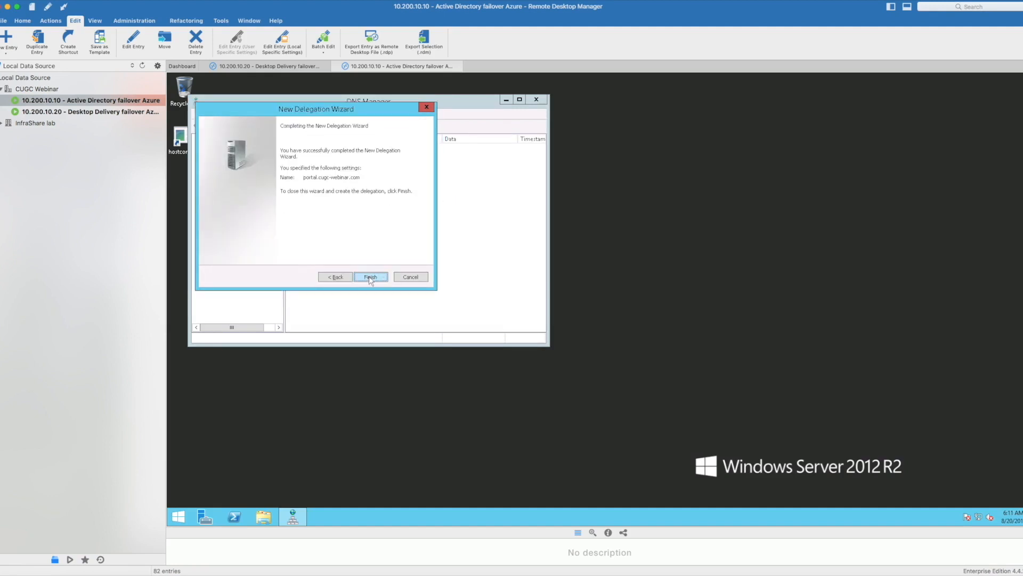
click(371, 277)
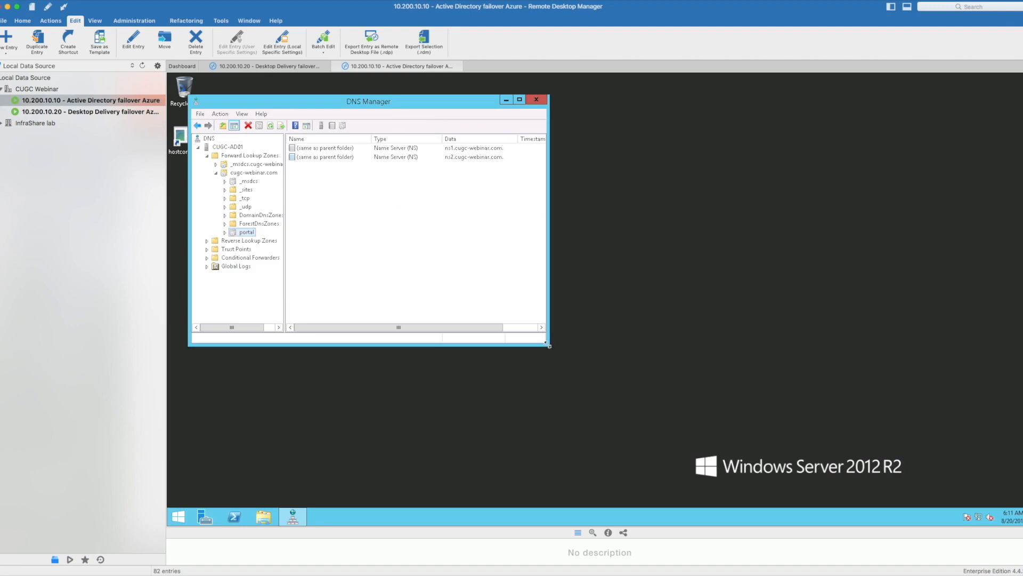
Step: Run a ping to portal.cugc-webinar.com from a command prompt to test the delegated name's resolution
drag(549, 347, 726, 373)
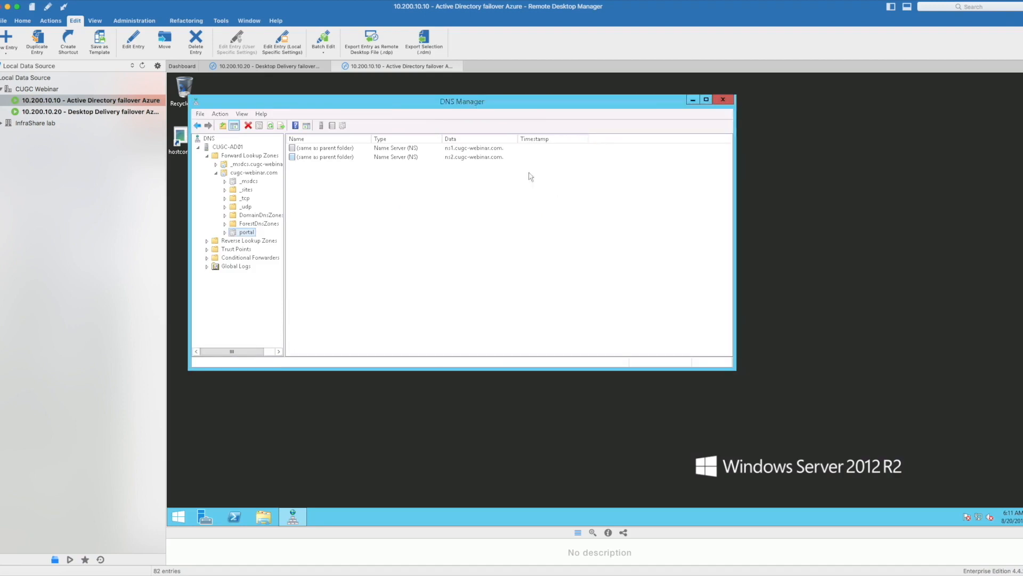
drag(518, 138, 554, 138)
right_click(179, 517)
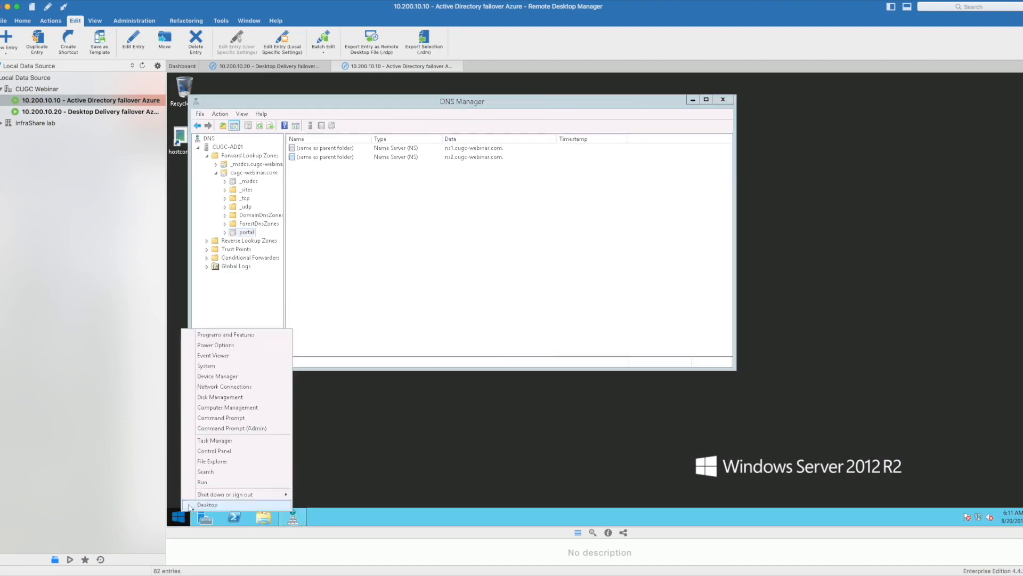
click(205, 486)
text(cmd)
key(Return)
text(ping )
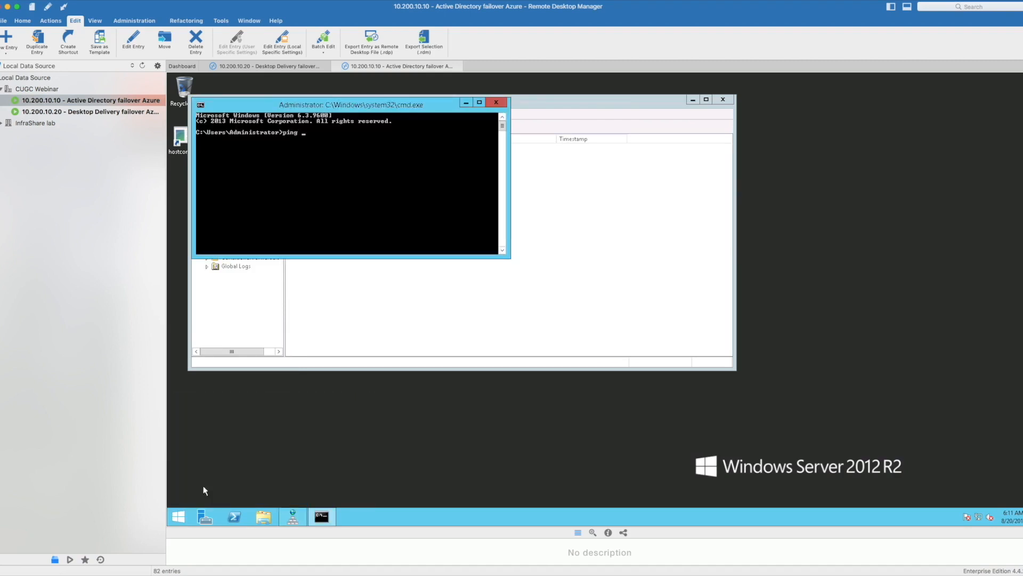
text(portal.cugc-webinar.com)
key(Return)
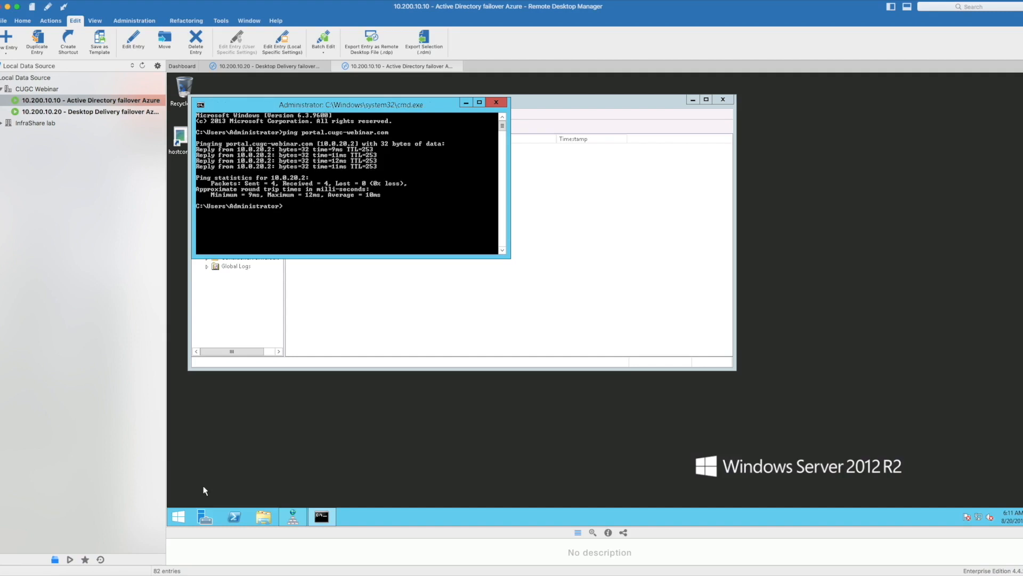
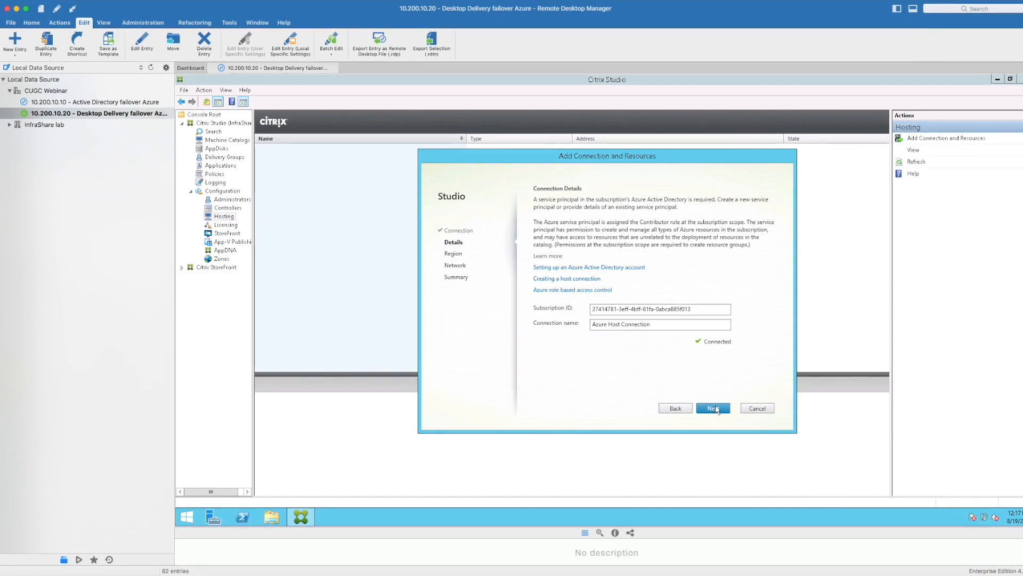
Step: Accept the Azure host connection details and select West Europe as the region containing its resources
click(715, 409)
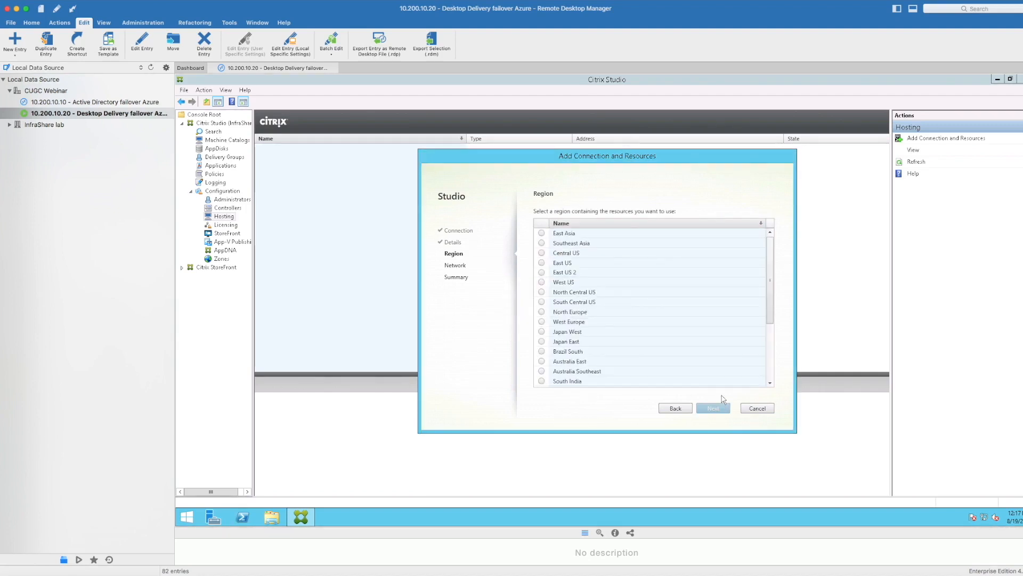
click(541, 322)
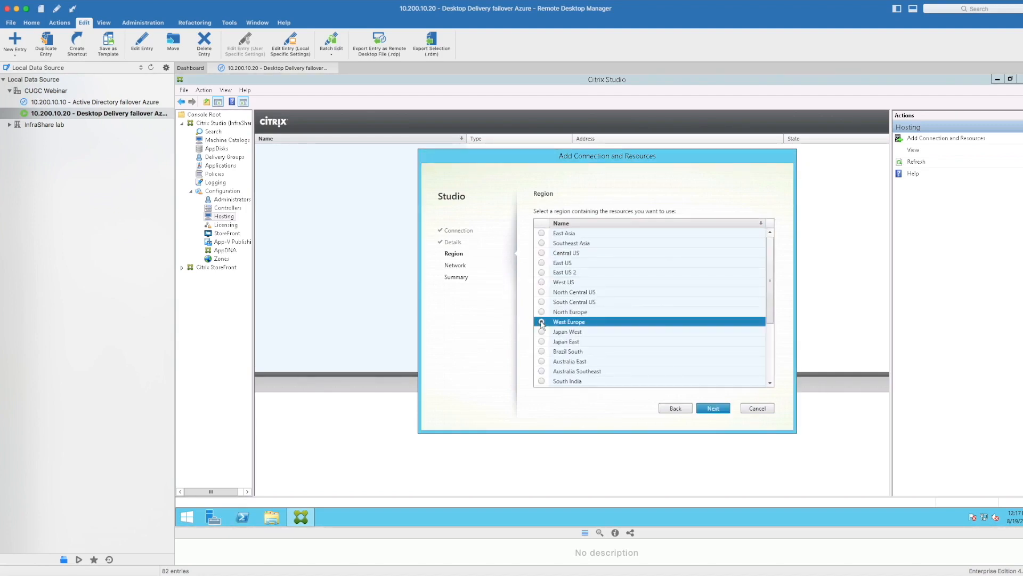
click(712, 408)
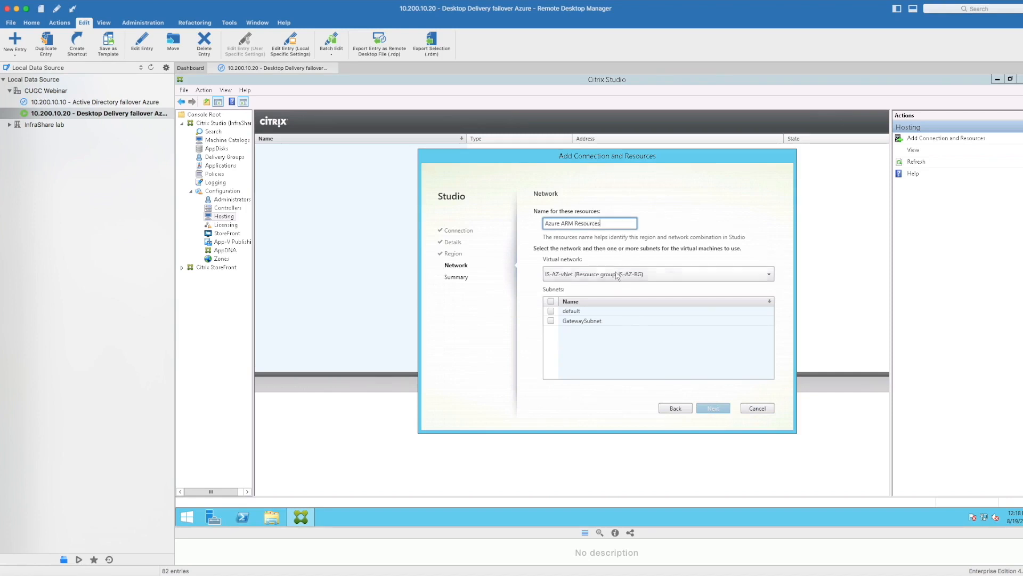
Step: Assign the default subnet of IS-AZ-vNet to Azure ARM Resources, finish adding the connection, and select the new resources
click(615, 276)
click(613, 283)
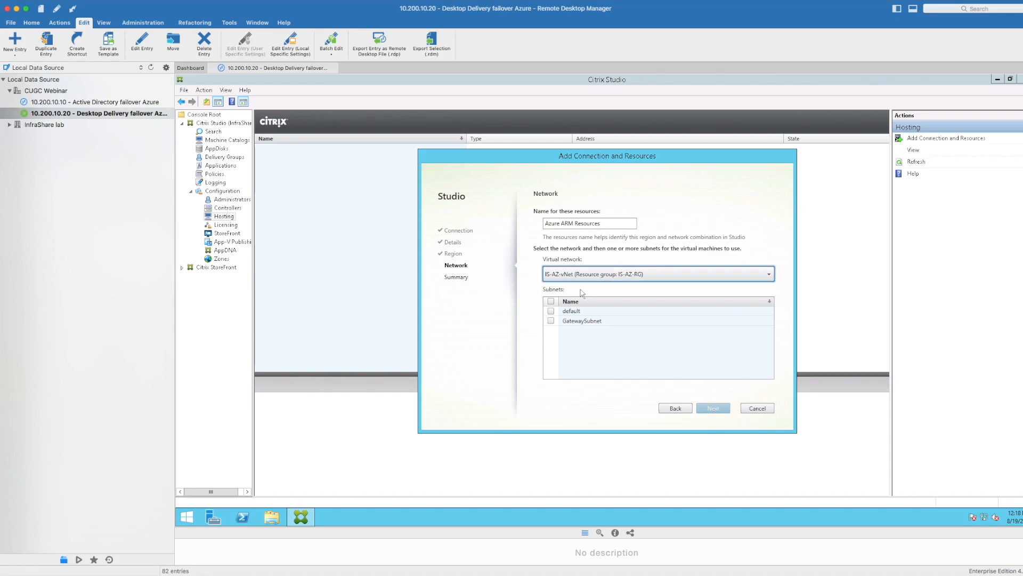
click(552, 311)
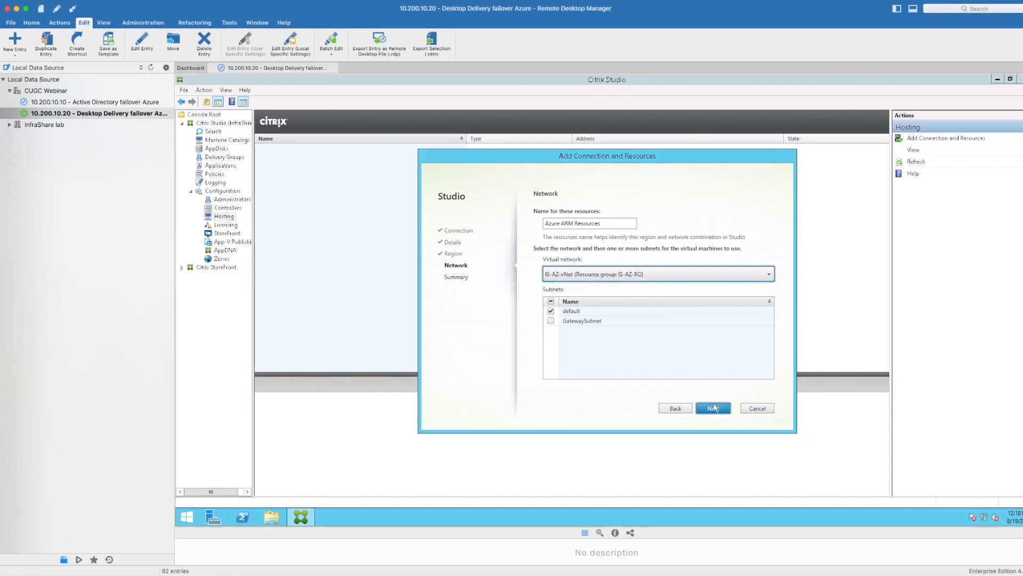
click(713, 408)
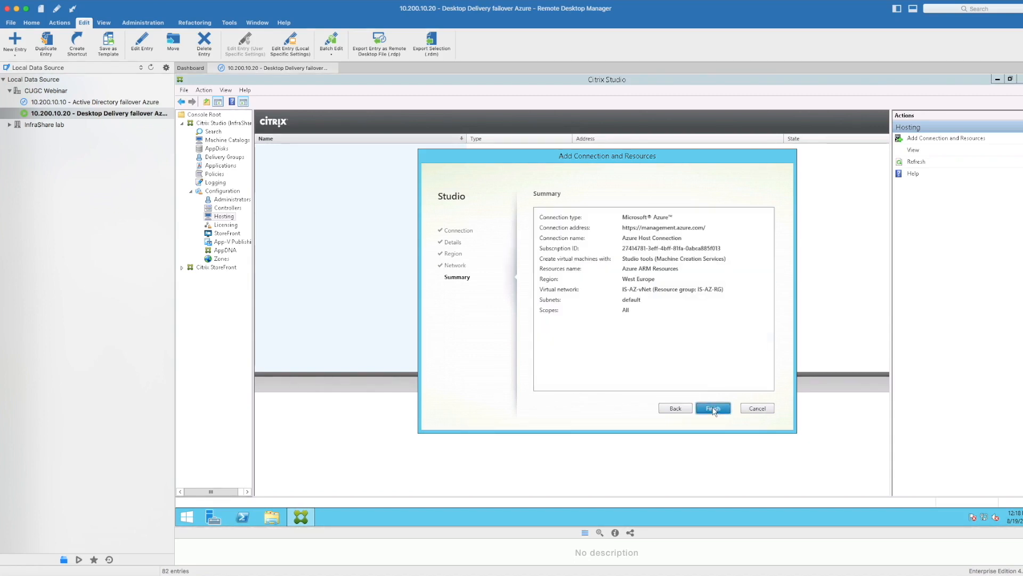
click(715, 412)
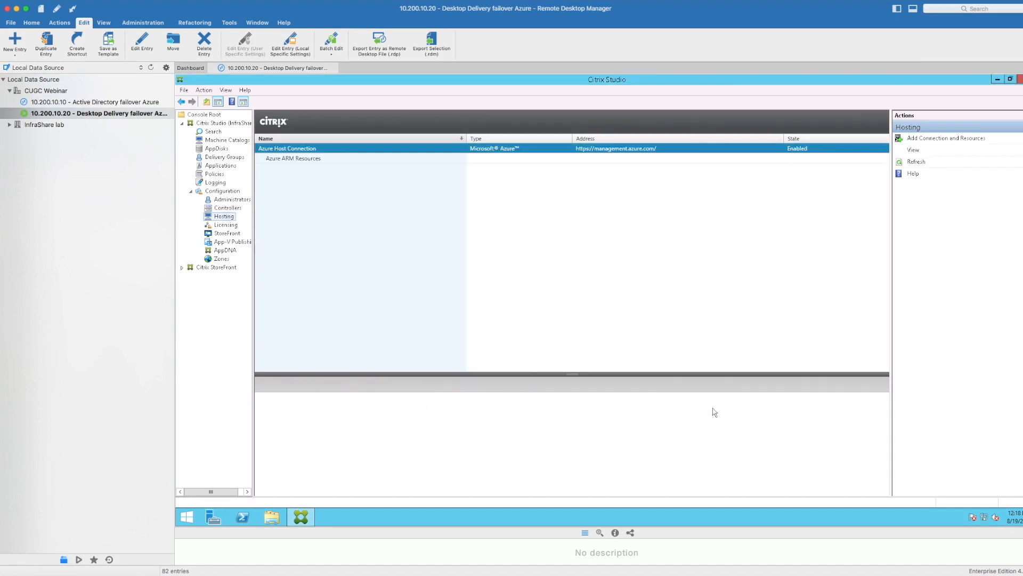
click(311, 160)
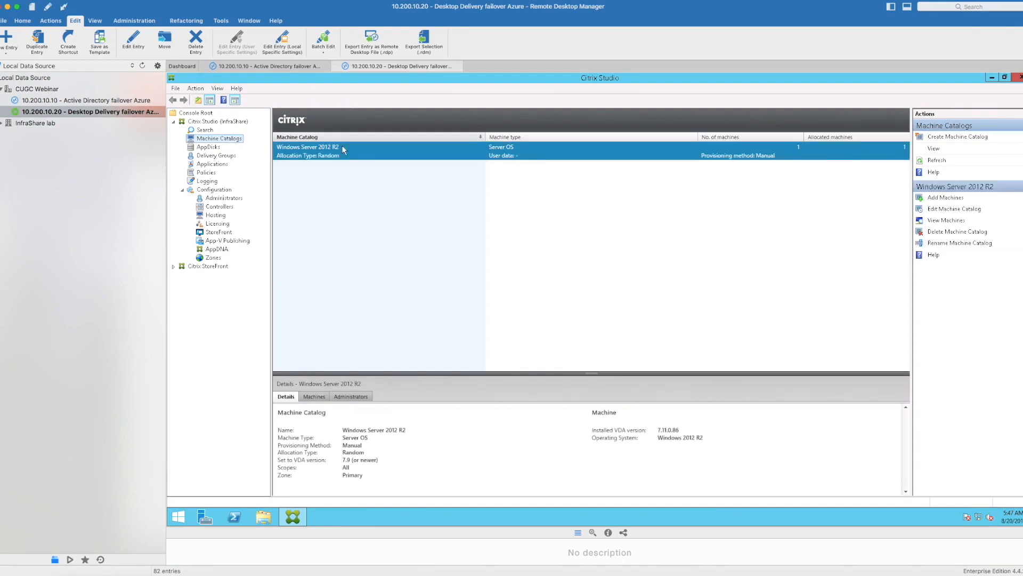
Step: Start a Server OS machine catalog using power-managed MCS machines, and expand IS-AZ-RG and its infrashareasr storage account for the master image
click(941, 136)
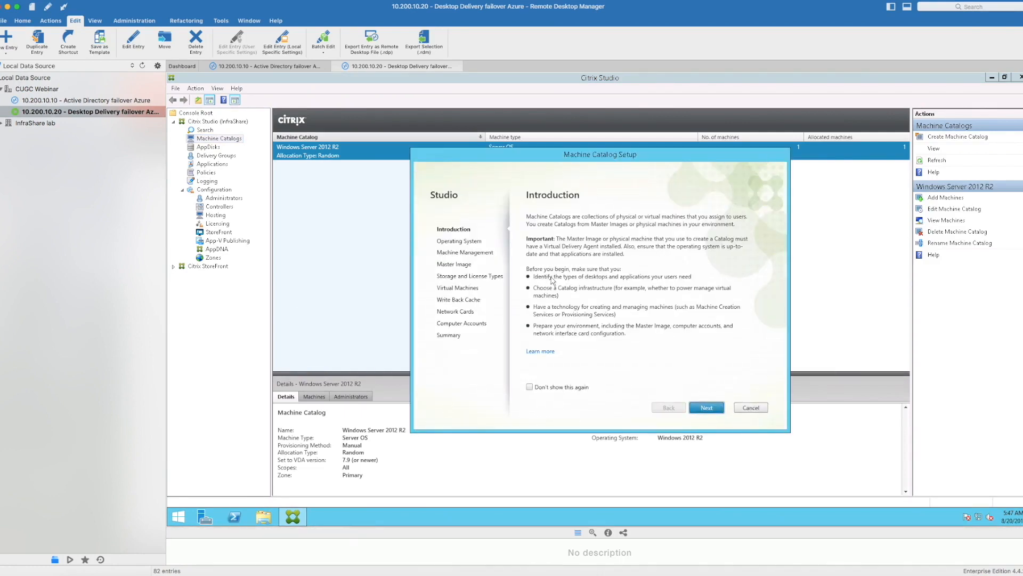
click(717, 407)
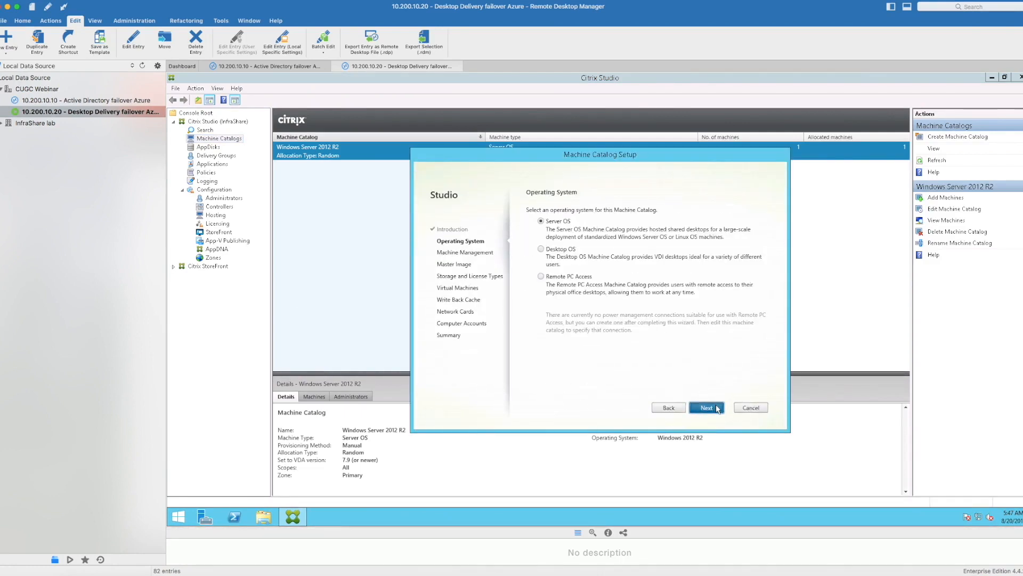
click(717, 407)
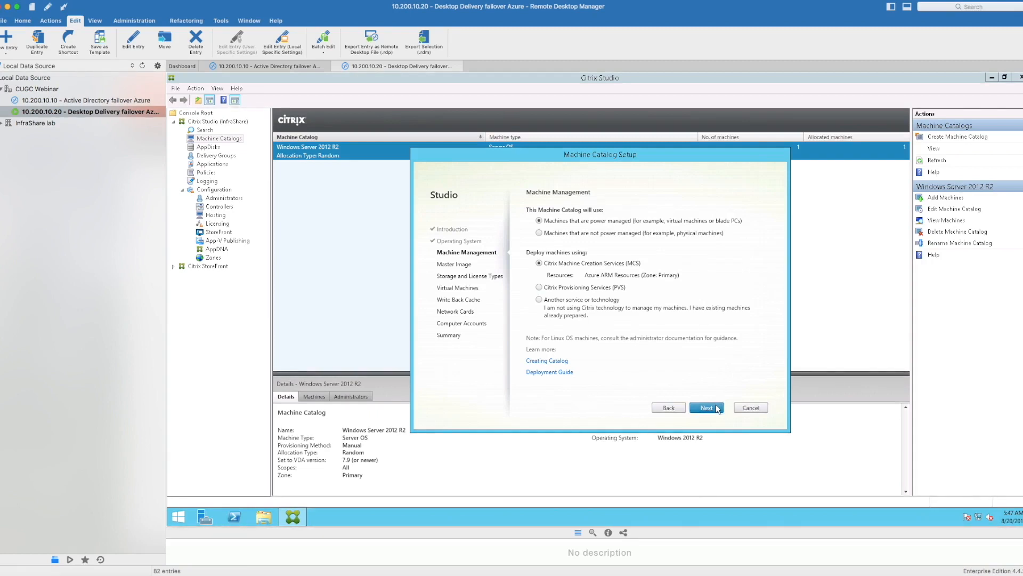
click(717, 408)
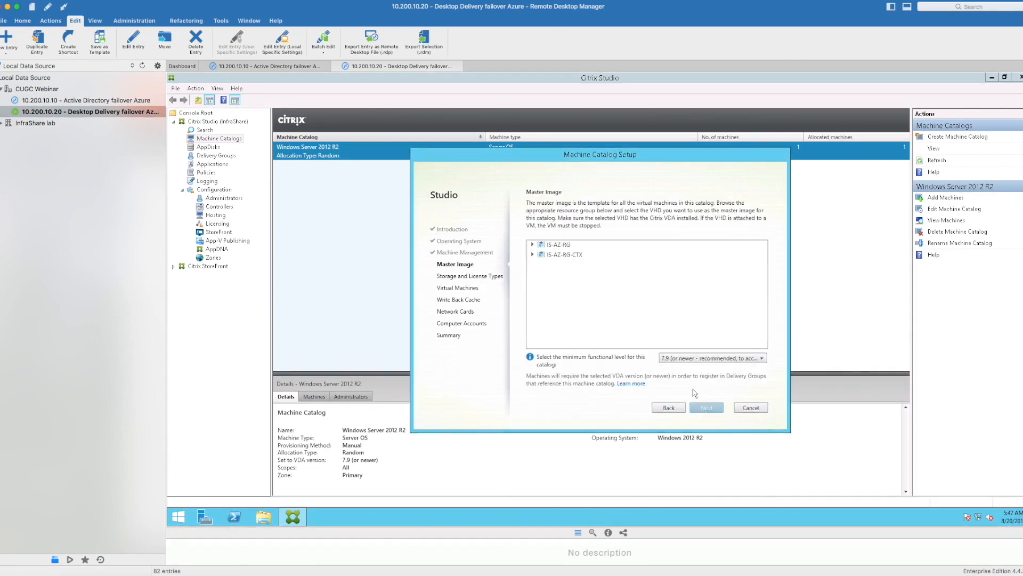
click(533, 245)
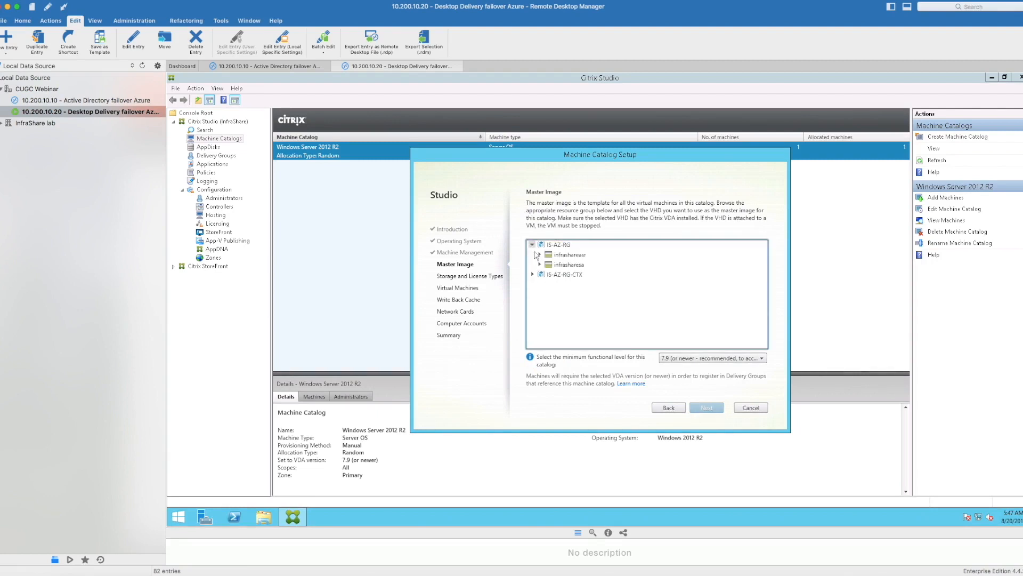
click(539, 254)
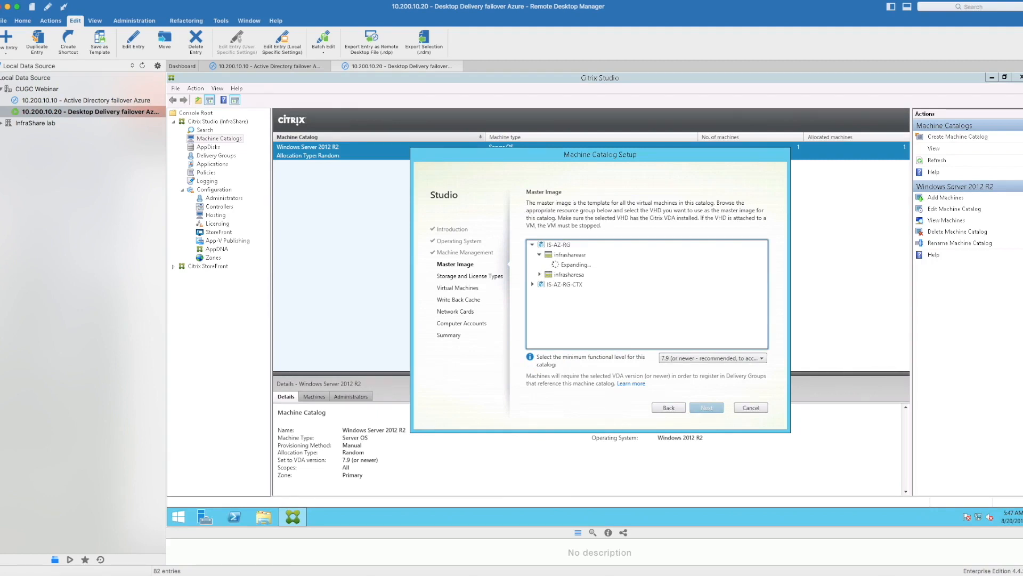
Step: Switch to the Azure portal in Chrome and stop the CUGC-XA01-test virtual machine
key(super+Tab)
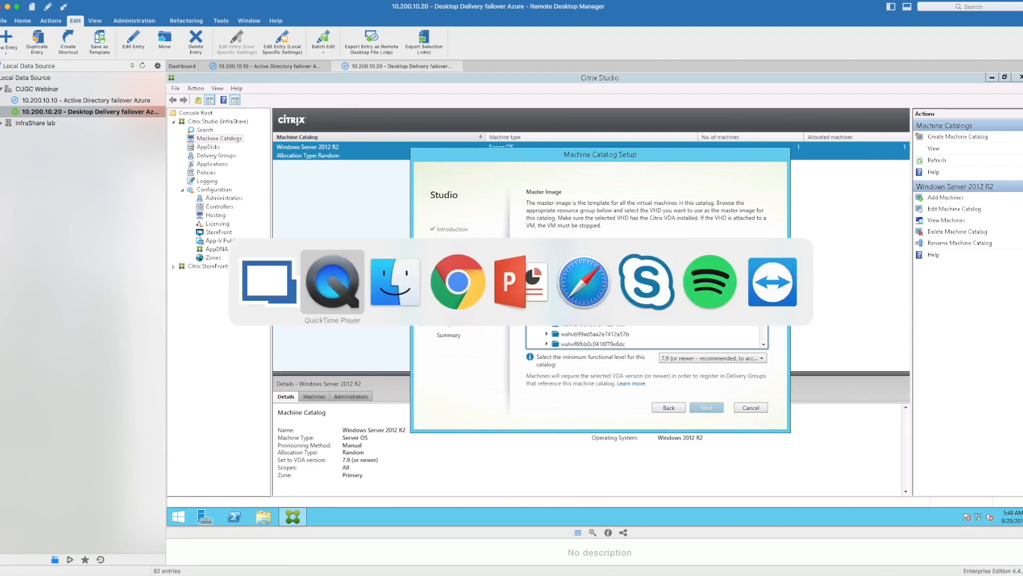
key(super+Tab)
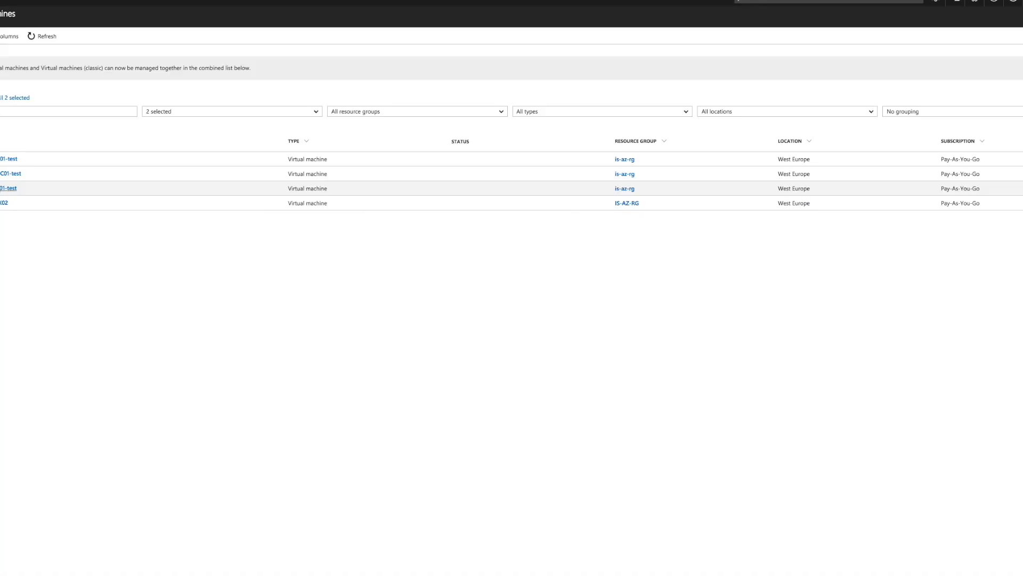
right_click(2, 187)
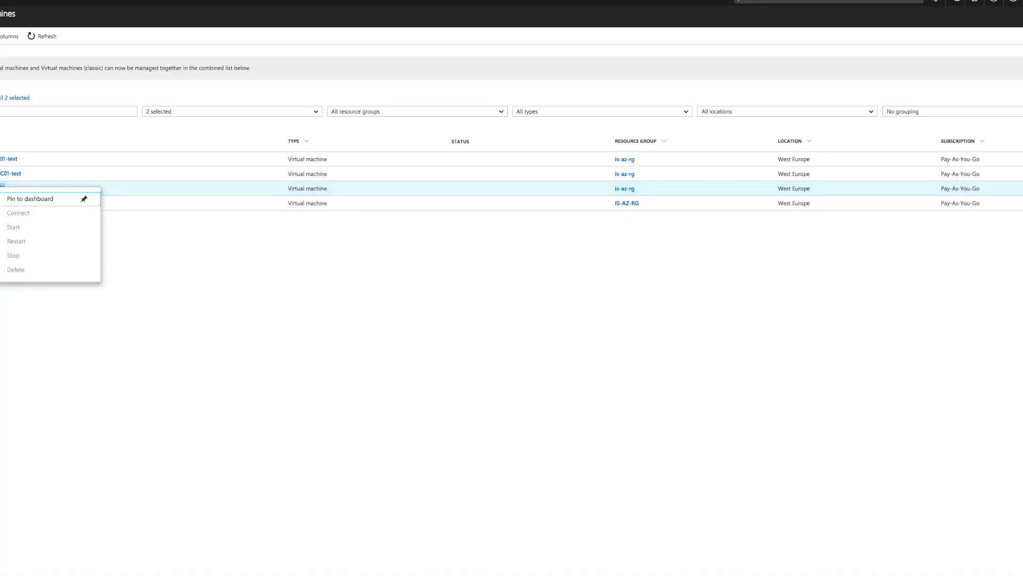
click(2, 187)
right_click(2, 201)
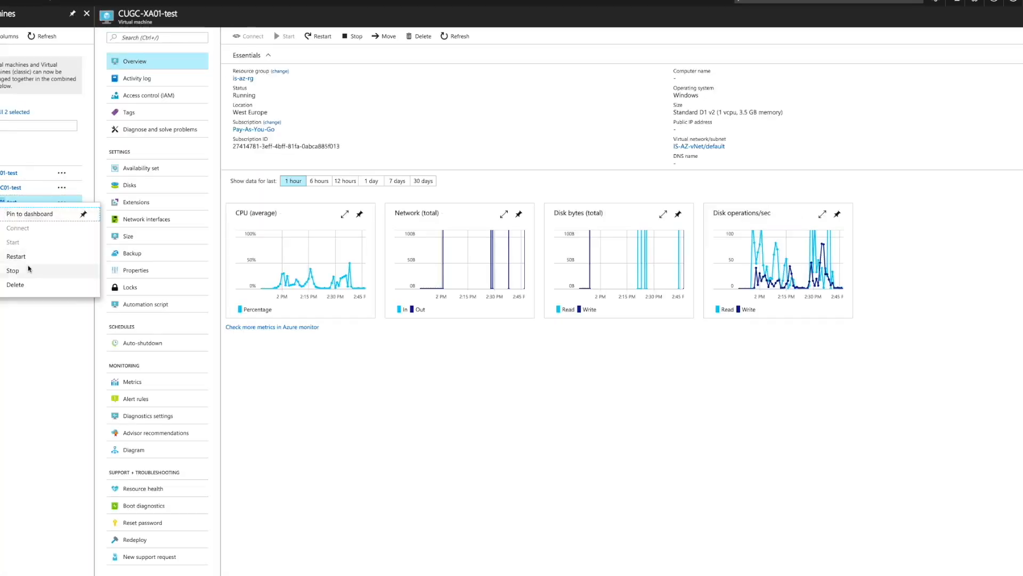
click(29, 267)
click(23, 181)
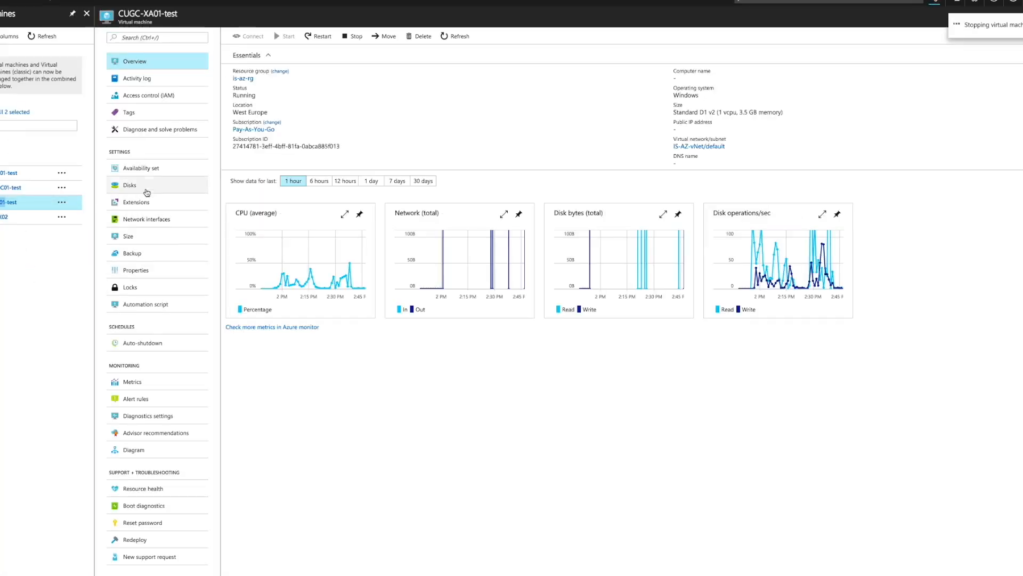
Step: Examine the VHD location of the PHYSICALDRIVE0 OS disk on CUGC-XA01-test to identify its storage container
click(144, 185)
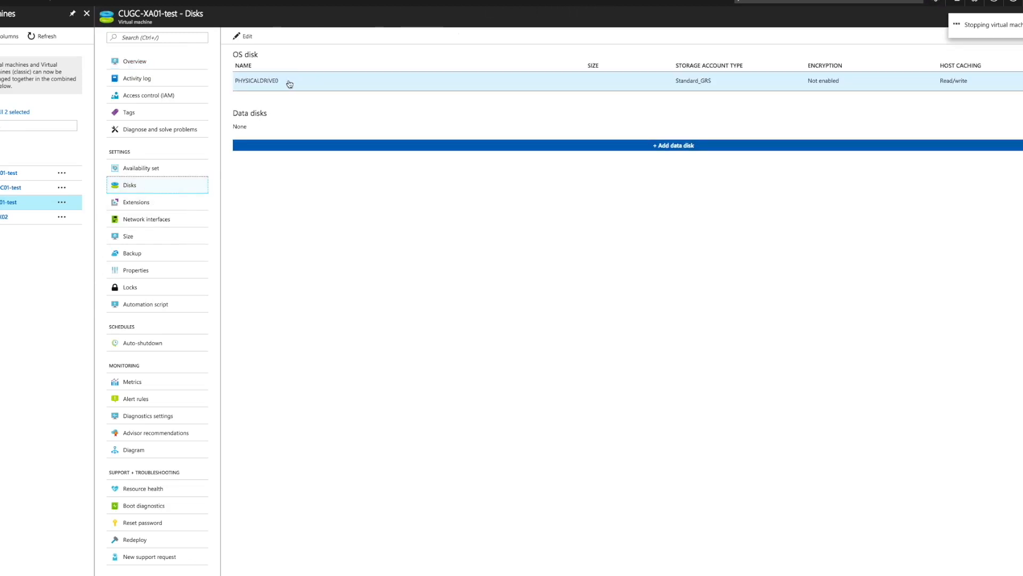
click(274, 81)
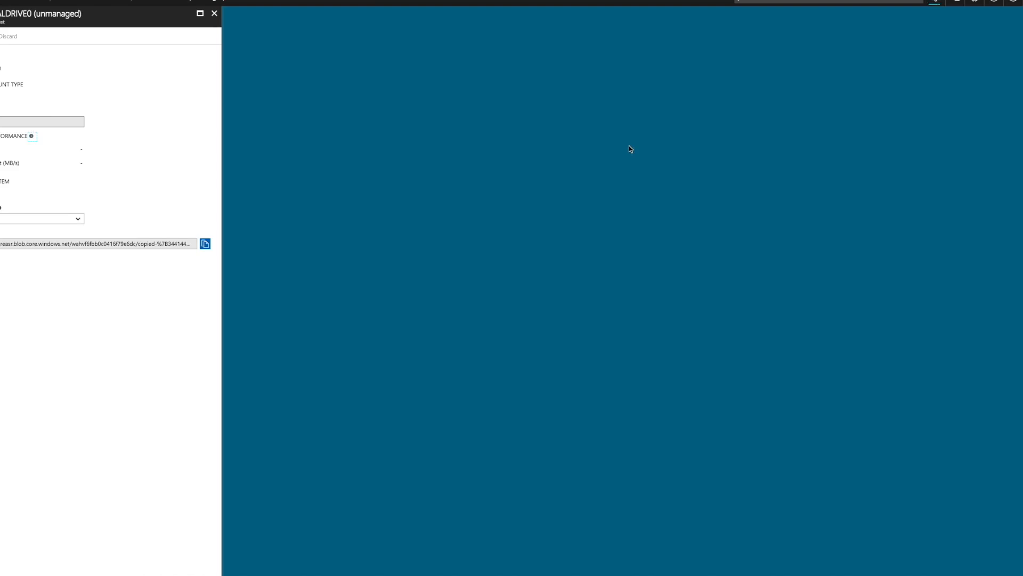
drag(111, 245, 299, 254)
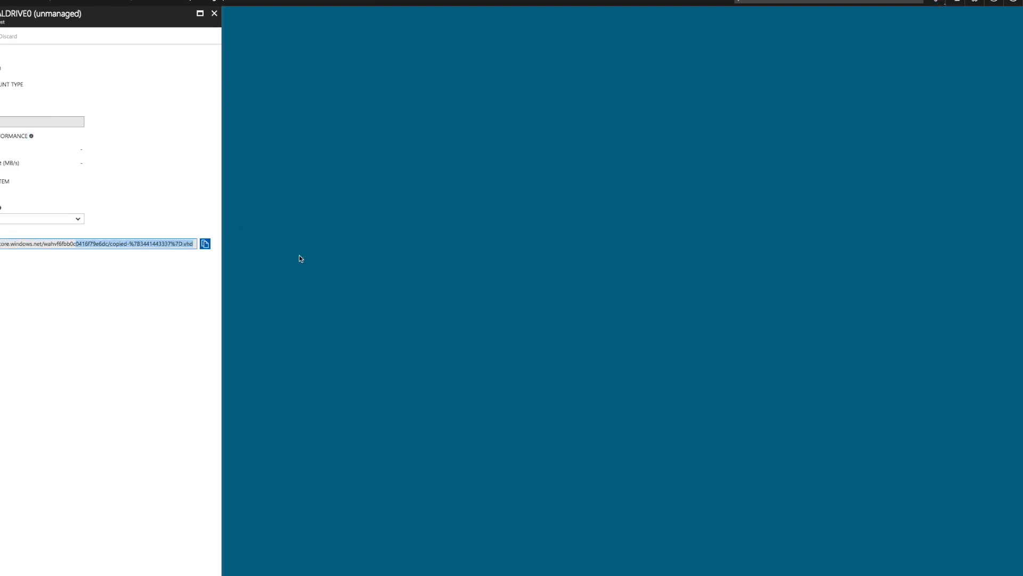
click(150, 262)
drag(126, 245, 186, 249)
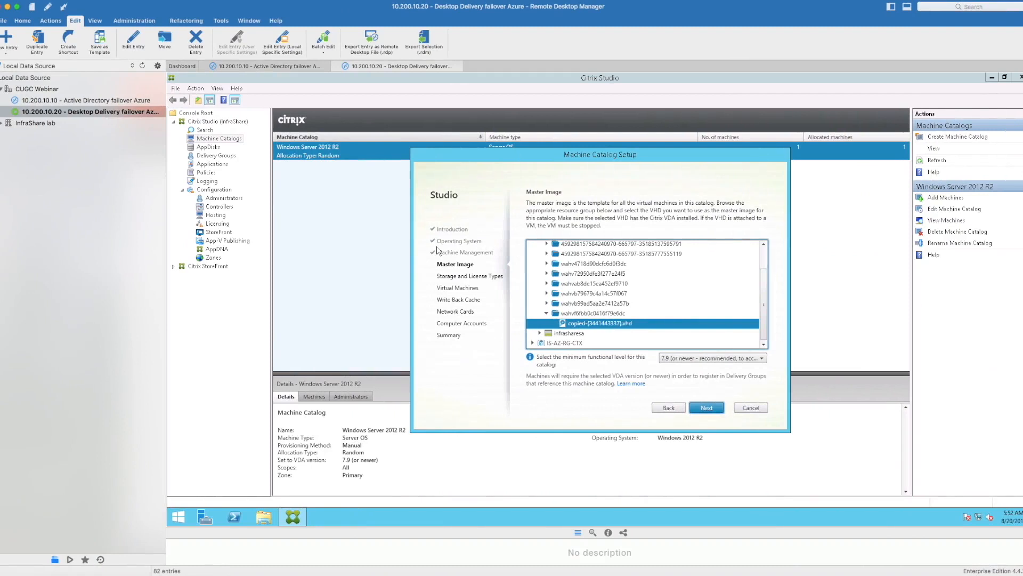
Step: Use the copied VHD in the infrashareasr account as the master image and choose Premium storage without on-premises Windows licenses
click(708, 408)
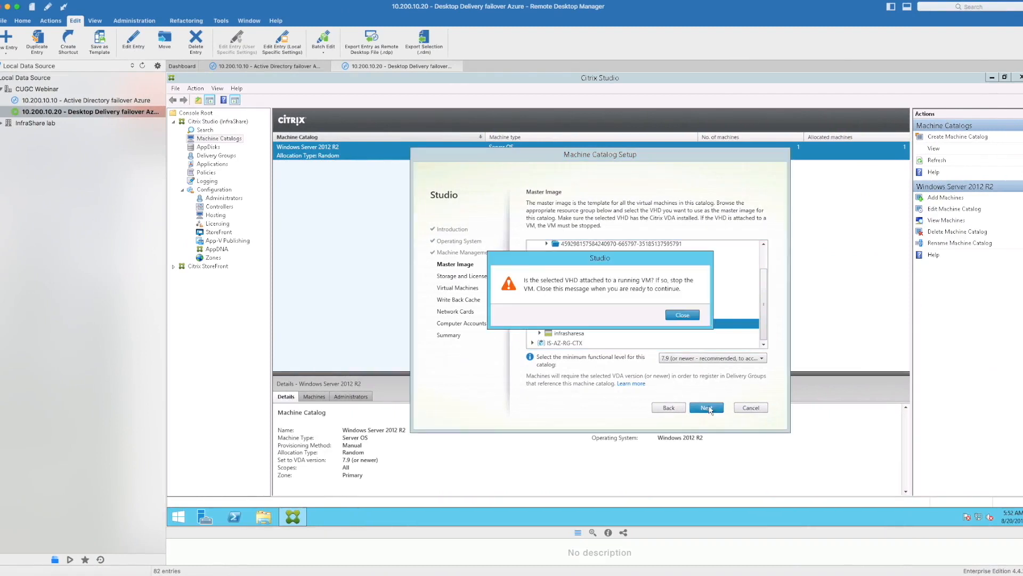
click(691, 315)
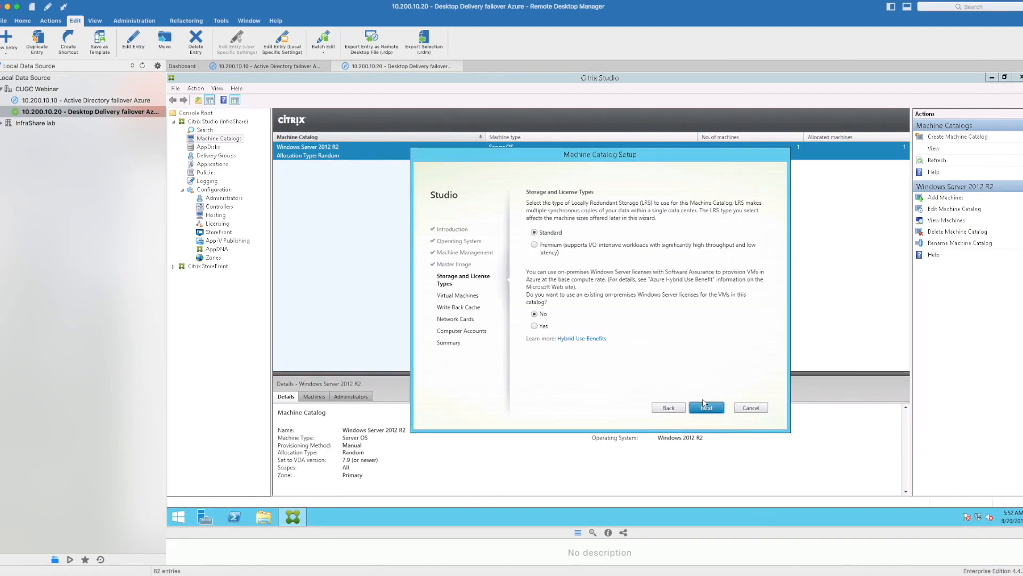
click(561, 248)
click(714, 409)
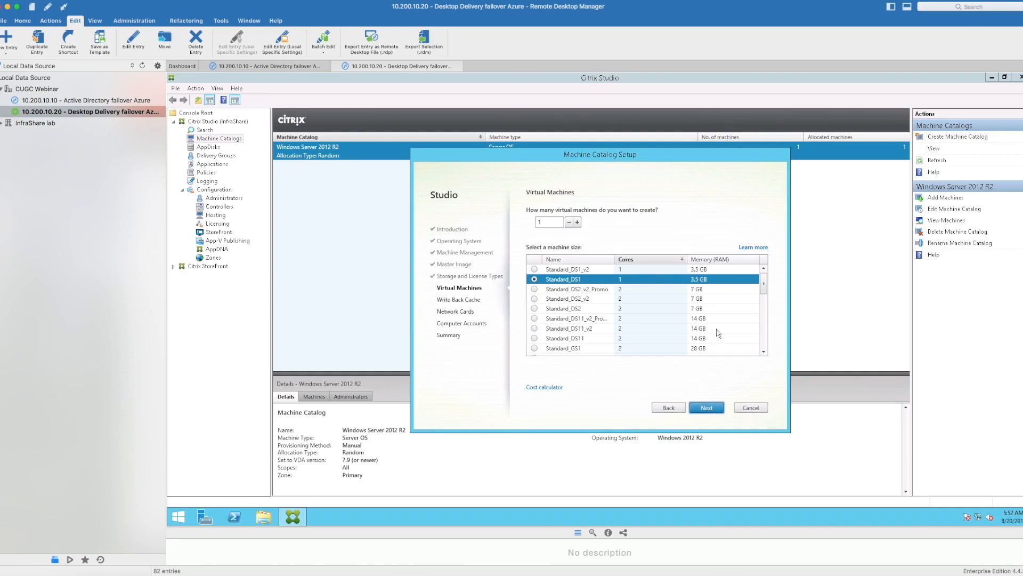
Step: Set the catalog to create one virtual machine with the Standard_DS12_v2 machine size
drag(766, 297, 765, 318)
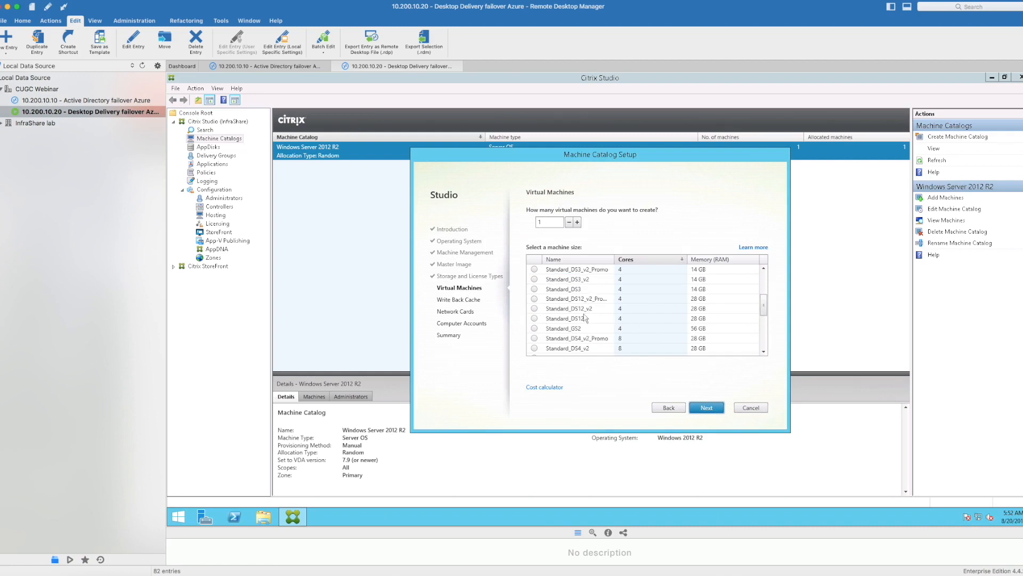
click(564, 313)
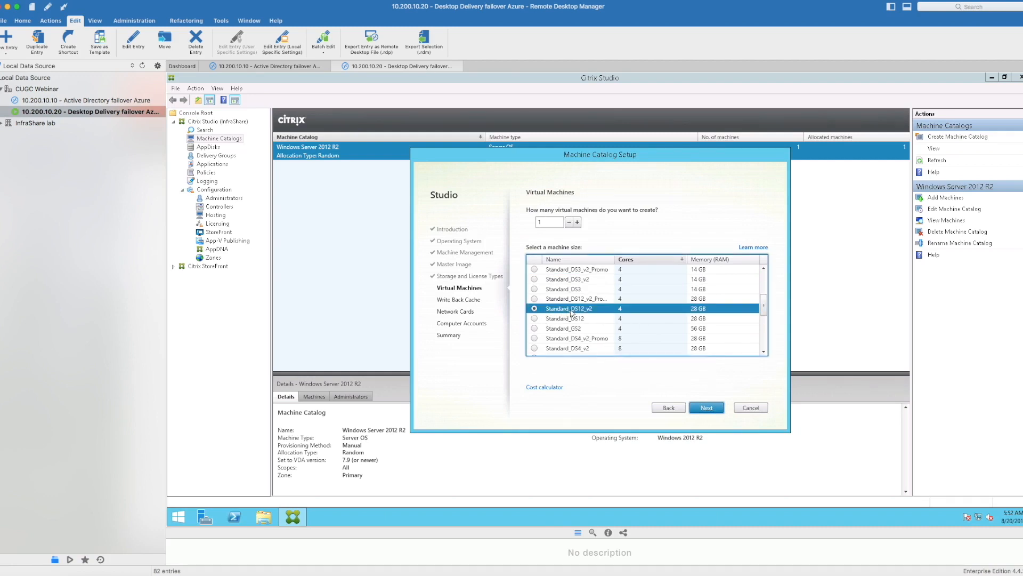
click(707, 407)
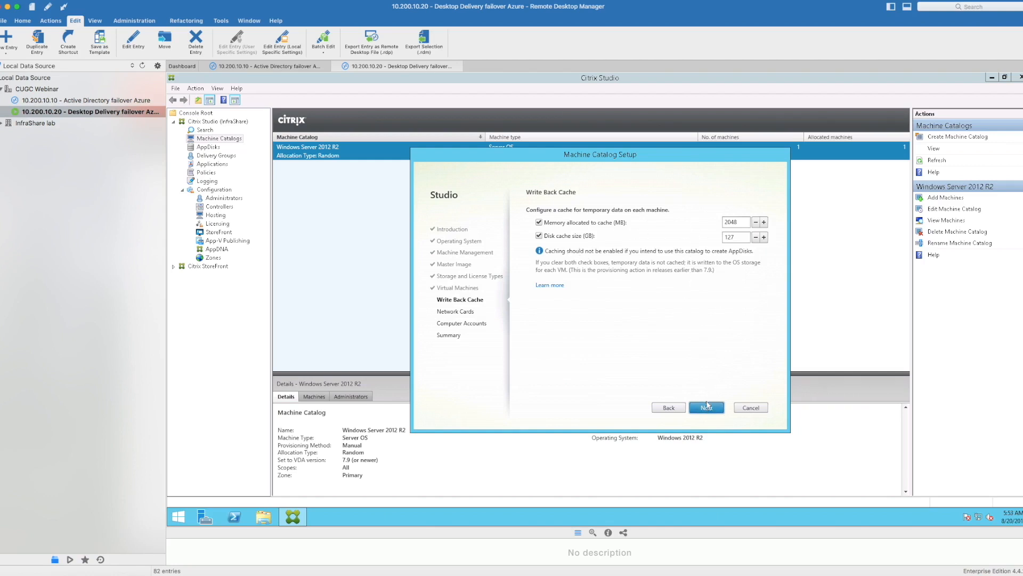
Step: Accept a write back cache of 2048 MB memory and 127 GB disk, and keep network card 0 on the default network
click(707, 406)
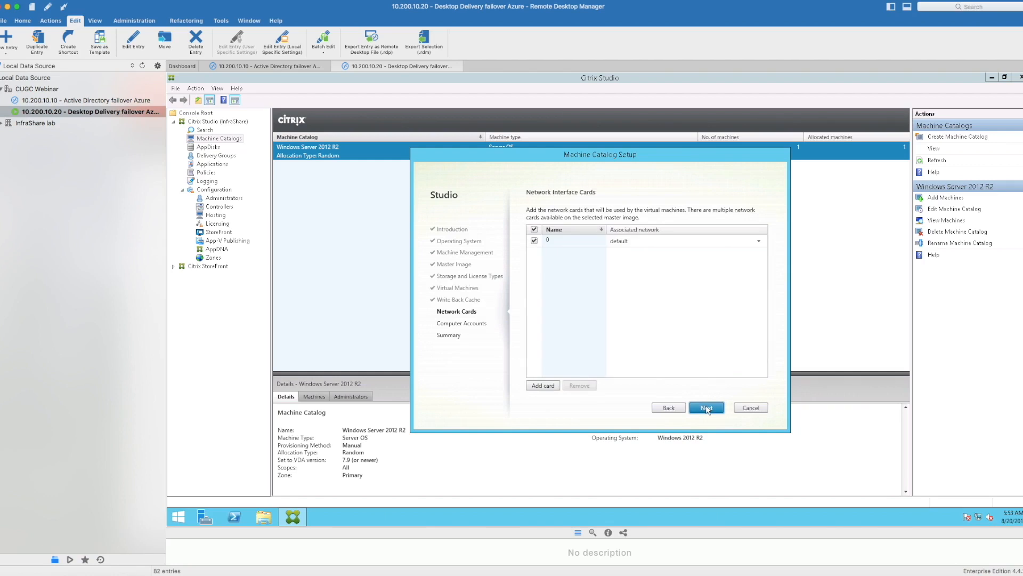
click(759, 241)
click(757, 252)
click(705, 408)
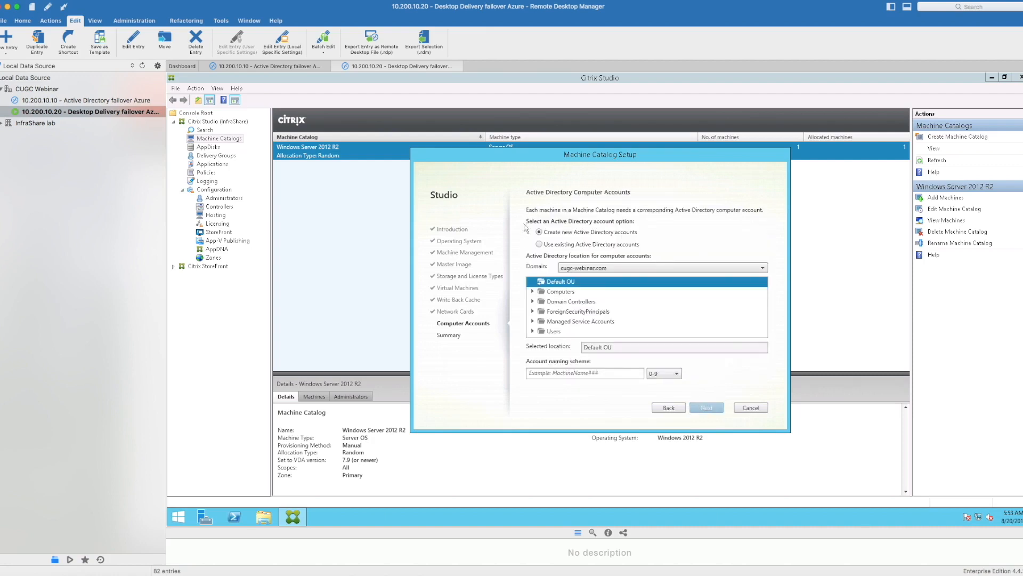
Step: Create the new computer accounts in the Computers container of cugc-webinar.com with the naming scheme CUGC-Azure-XA##
click(558, 294)
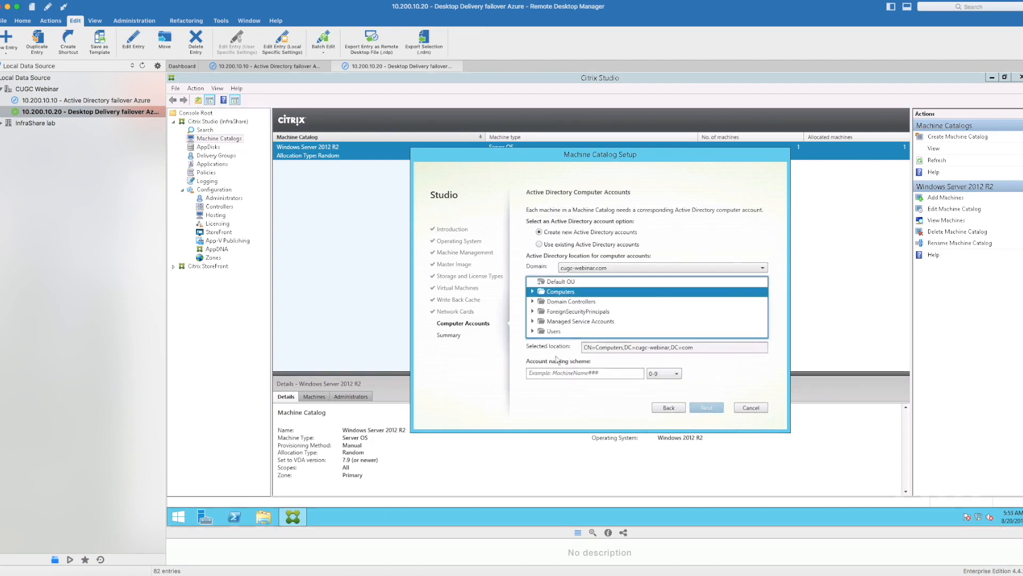
click(553, 373)
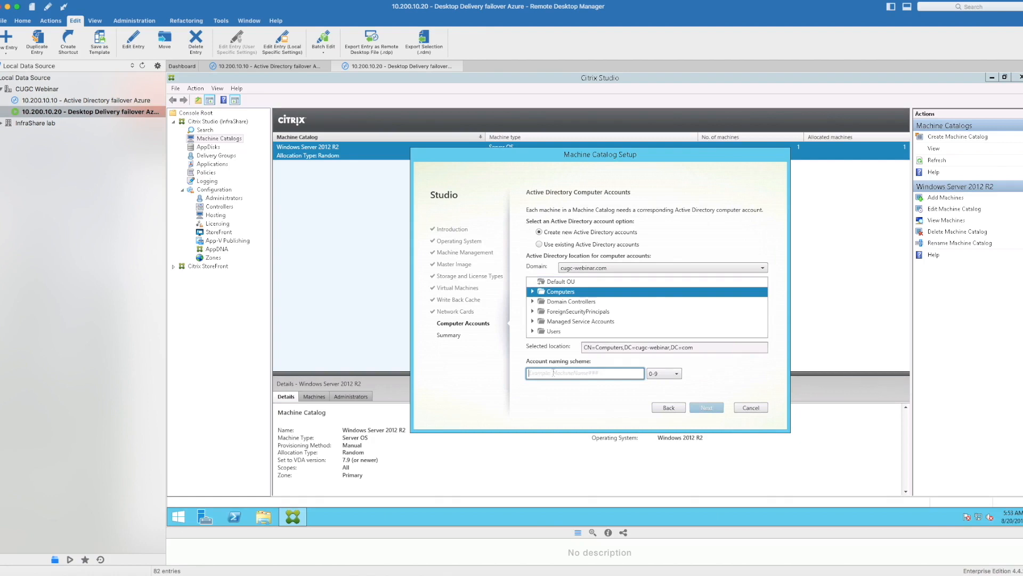
text(CUGC-A)
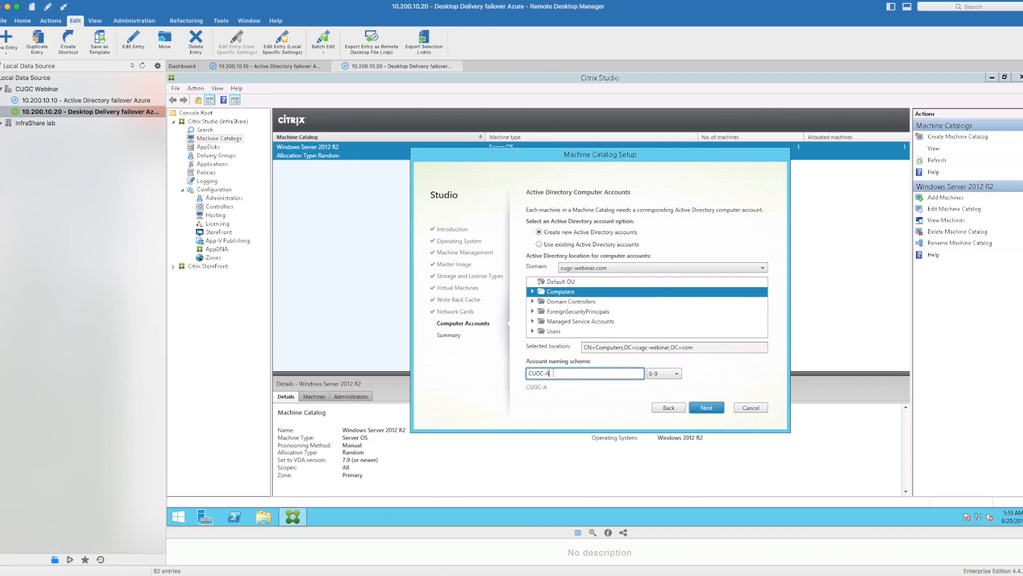
text(zure-XA)
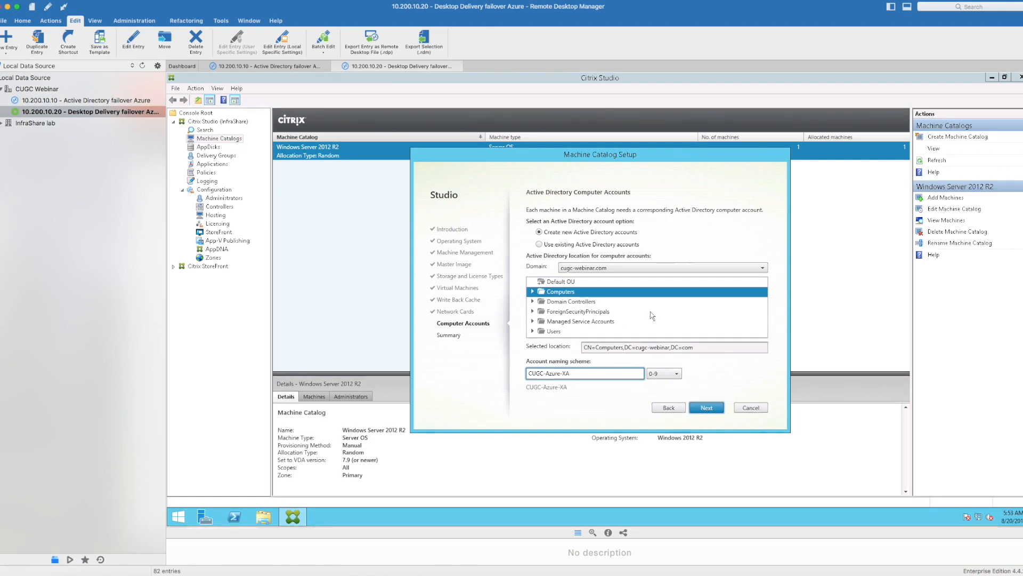
text(##)
click(707, 408)
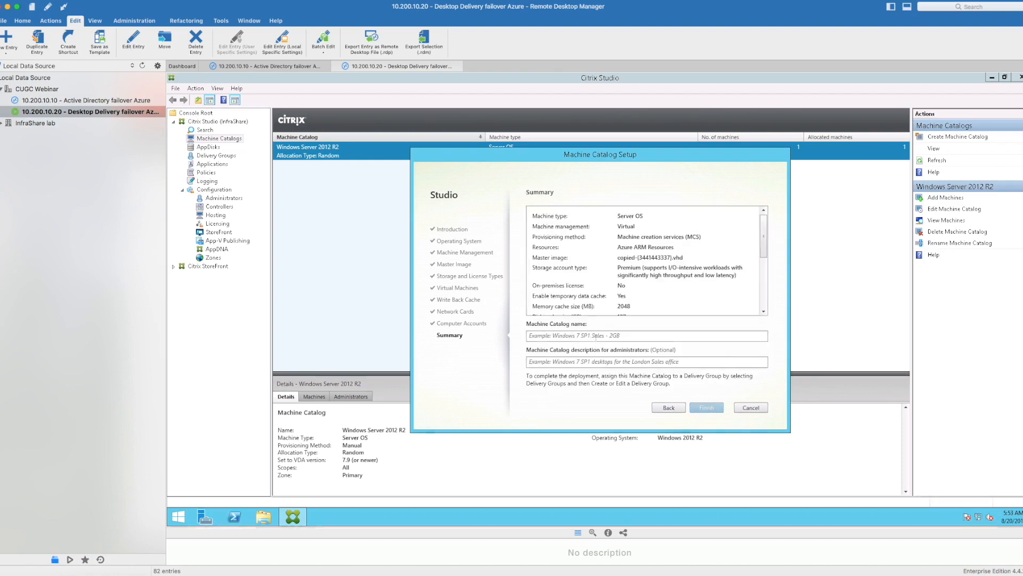
Step: Name the machine catalog "Windows Server 2012 R2 - Azure Site Recovery" and finish creating it
click(595, 337)
text(W)
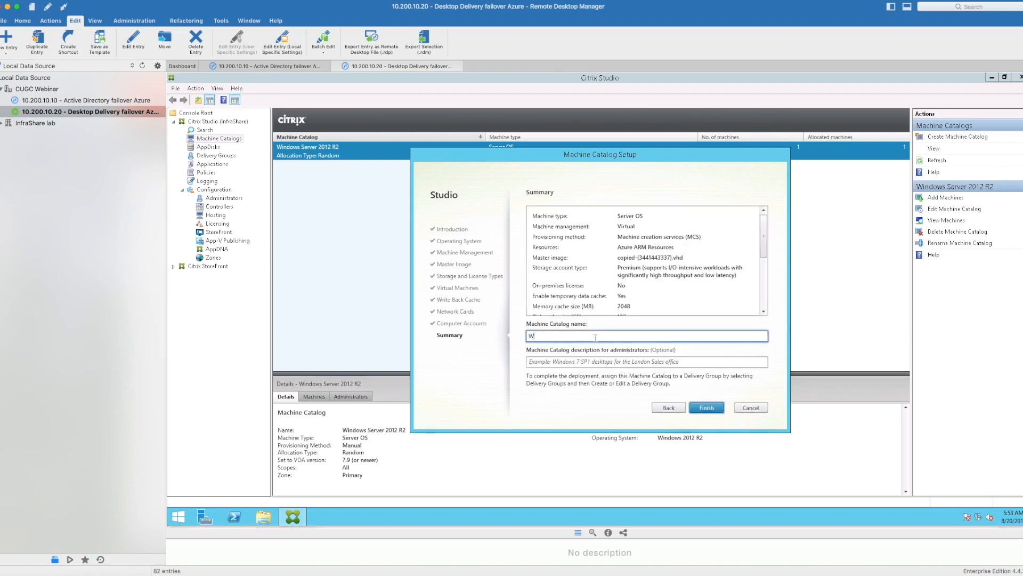
text(indows Server 2012 R2 - Azure Site Recovery)
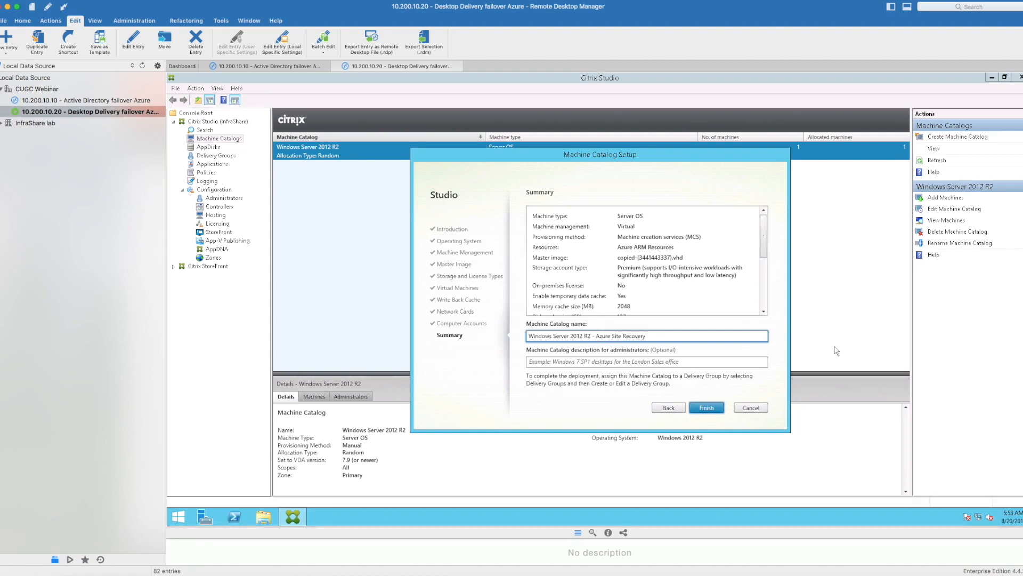
click(706, 408)
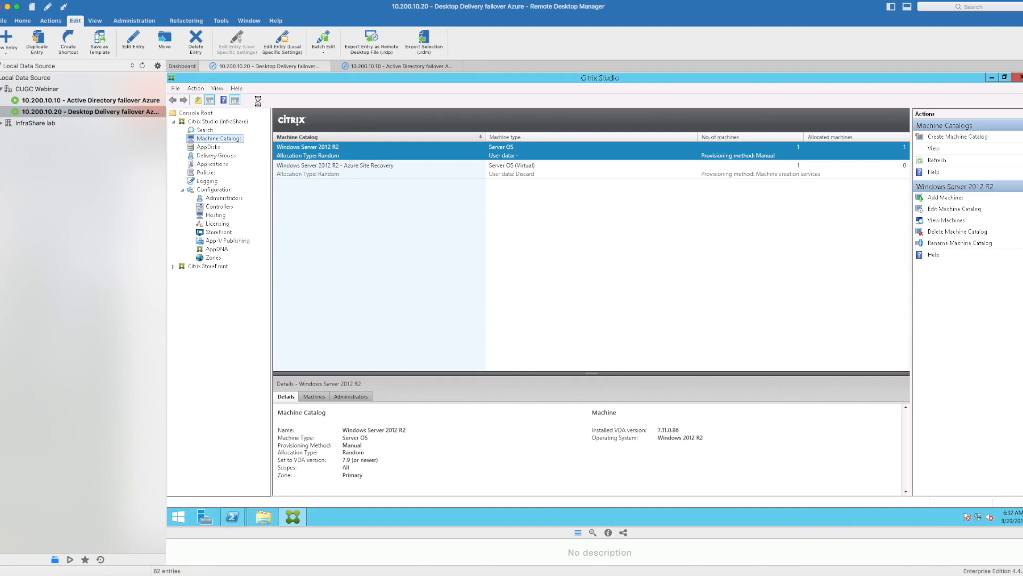
Step: Add CUGC-Azure-XA01 from the Azure Site Recovery catalog to the XenApp Desktop delivery group
click(322, 171)
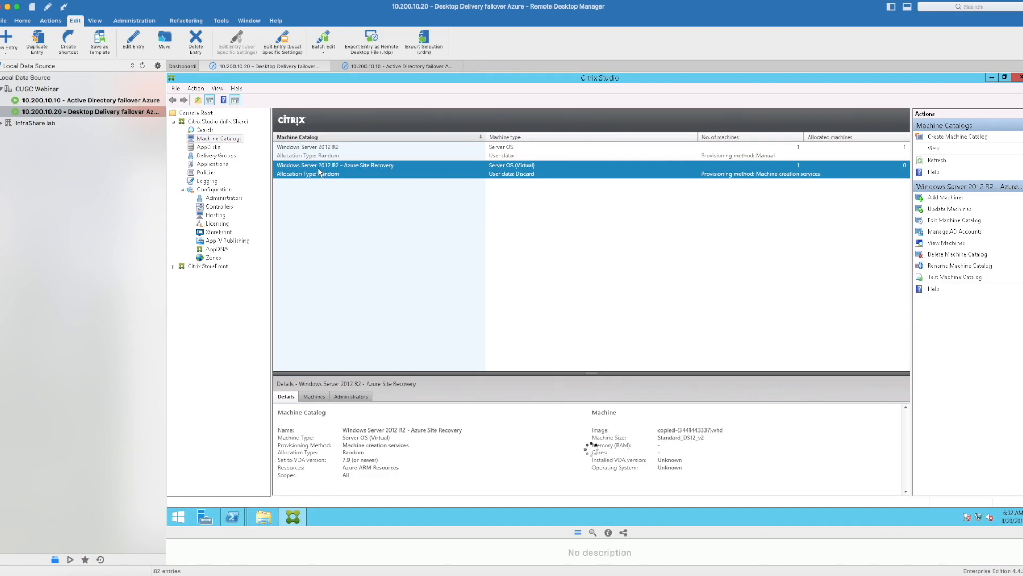
key(Up)
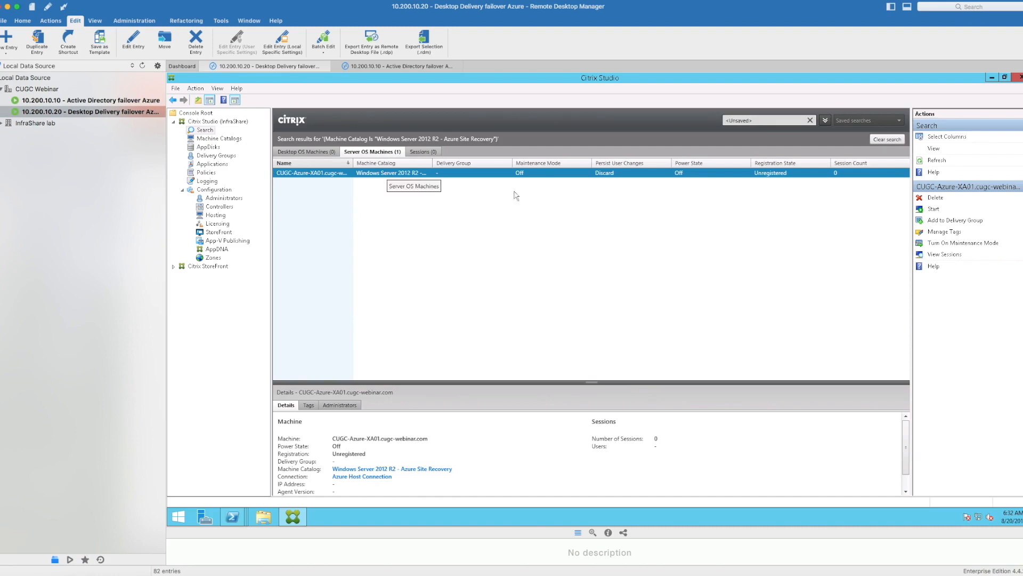
click(950, 222)
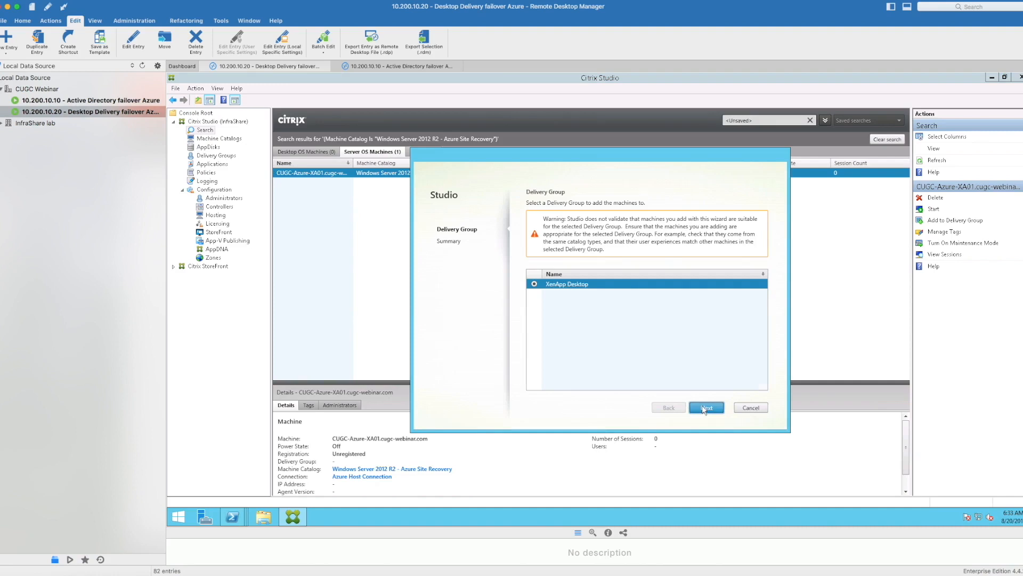
click(701, 408)
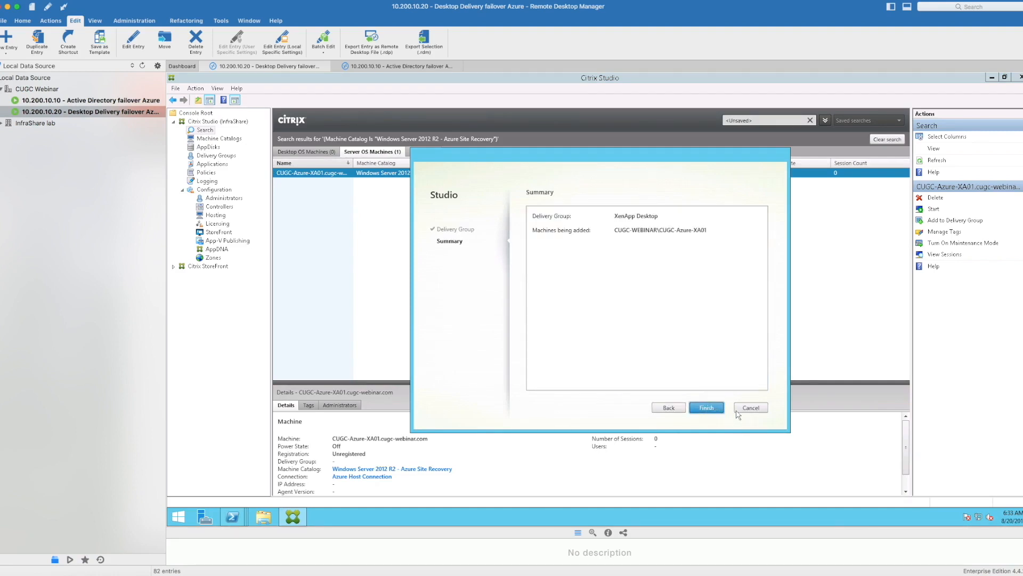
click(706, 407)
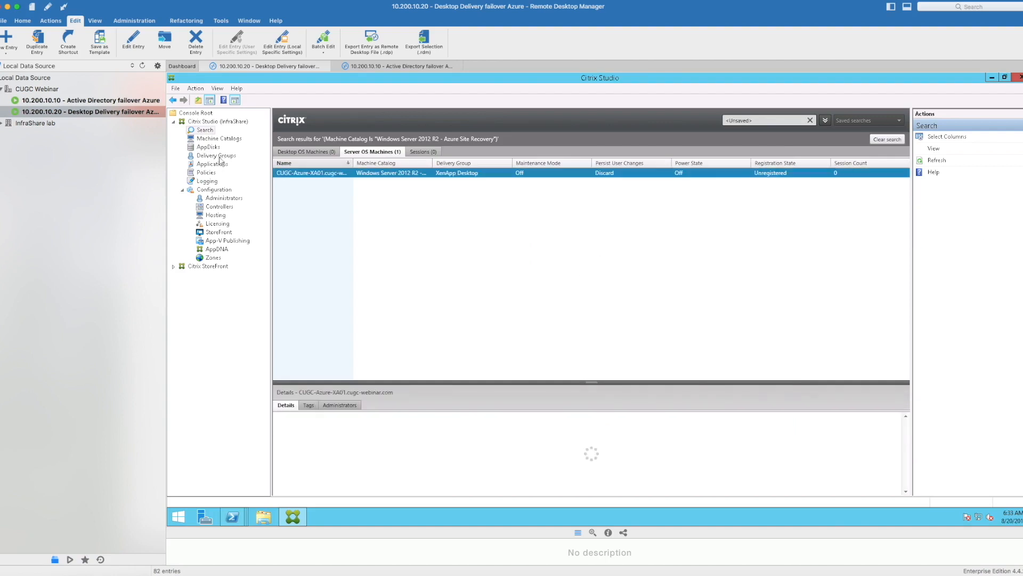
Step: Remove the on-premises machine CUGC-XA01 from the XenApp Desktop delivery group
click(221, 157)
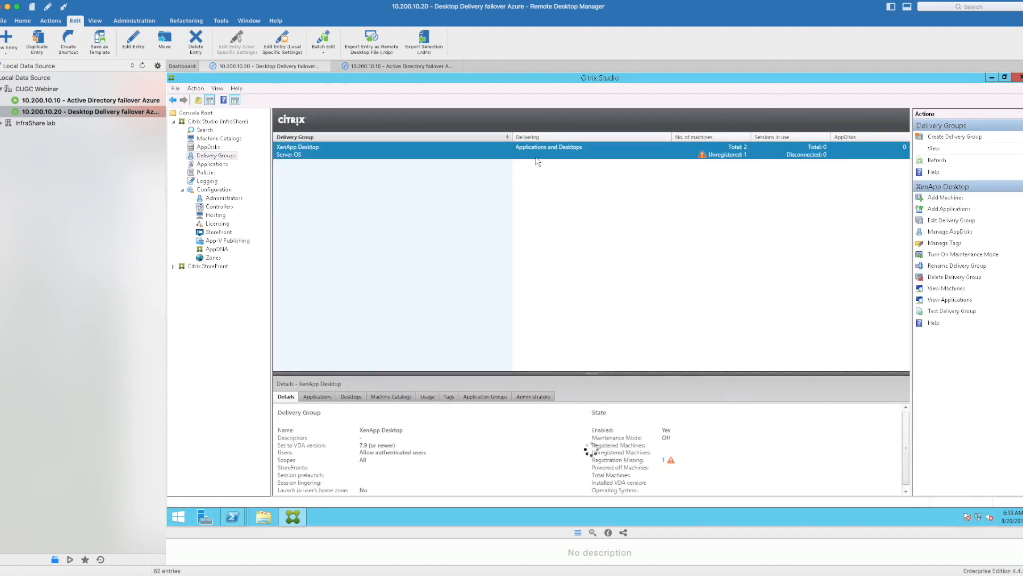
double_click(326, 154)
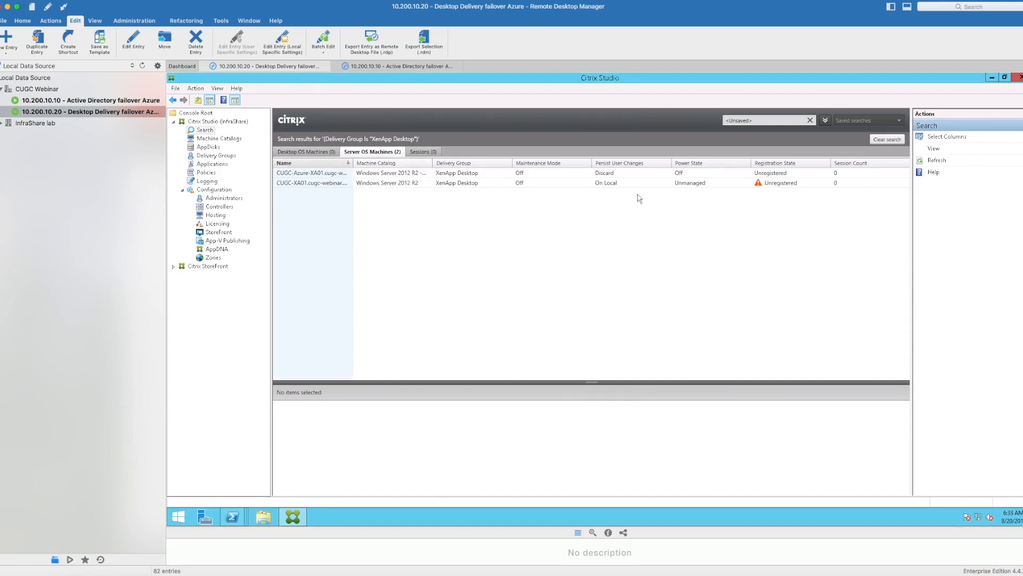
click(597, 177)
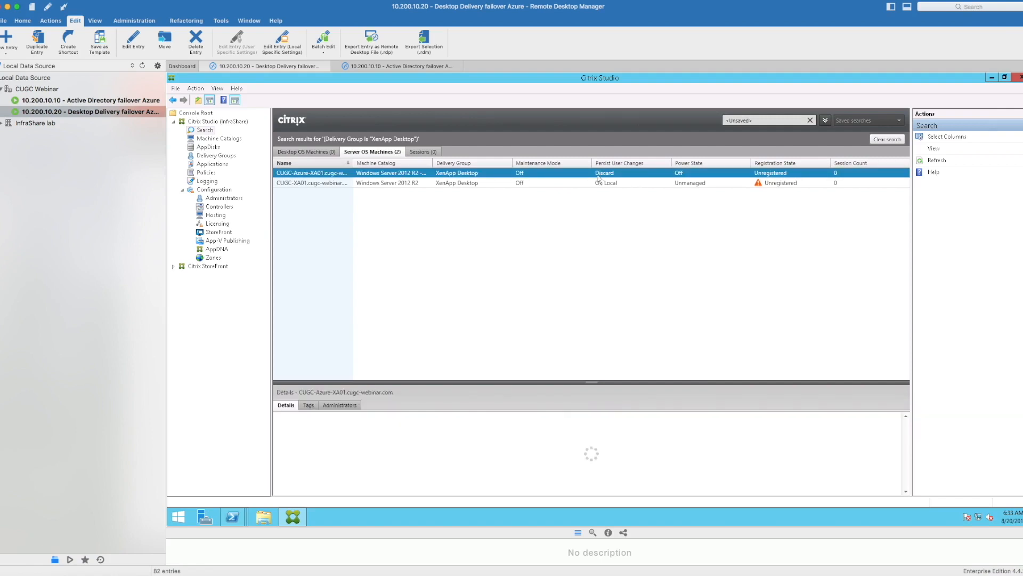
click(322, 183)
right_click(325, 184)
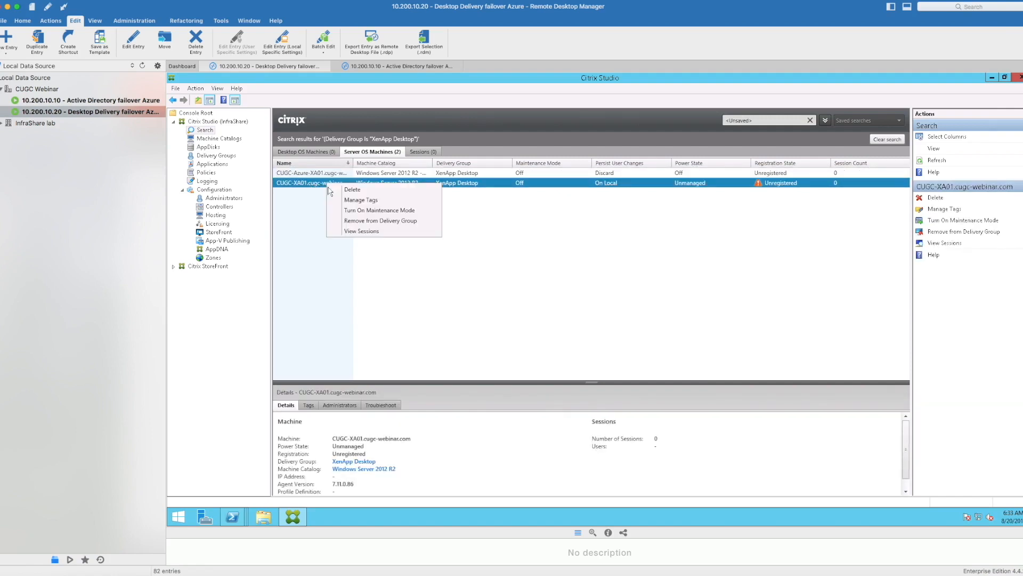
click(371, 221)
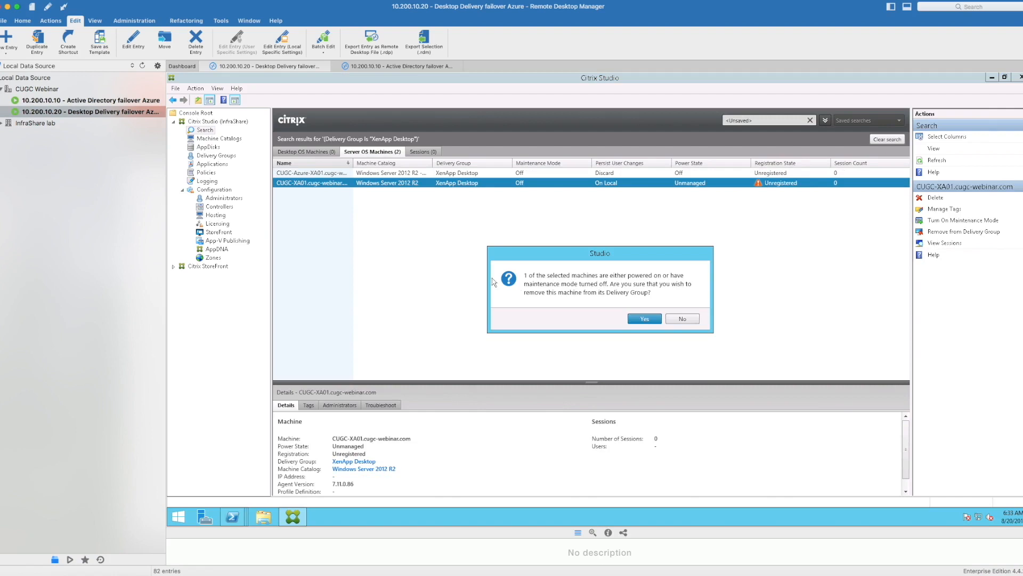
click(639, 318)
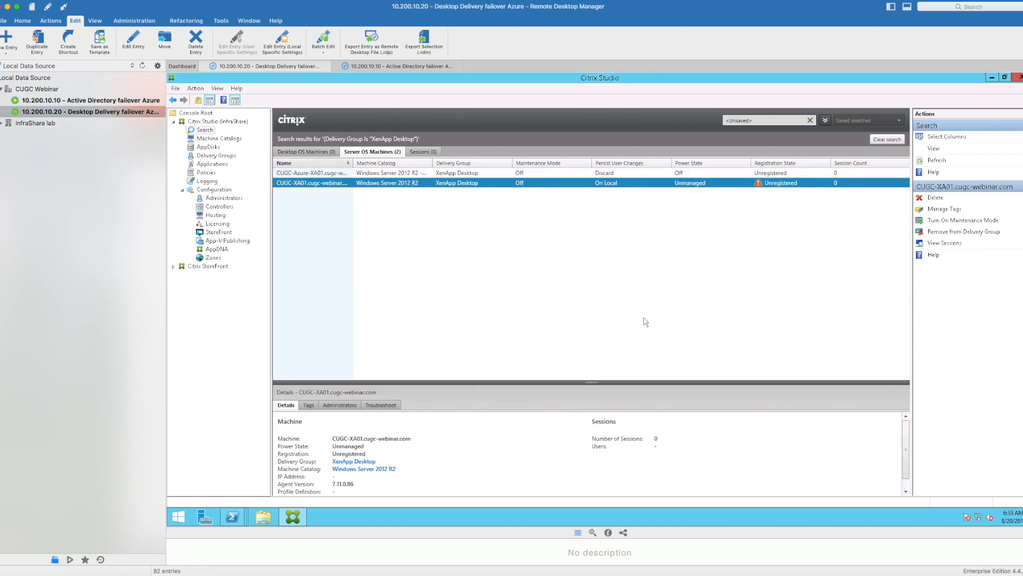
Step: Start the CUGC-Azure-XA01 machine in the XenApp Desktop delivery group
right_click(405, 176)
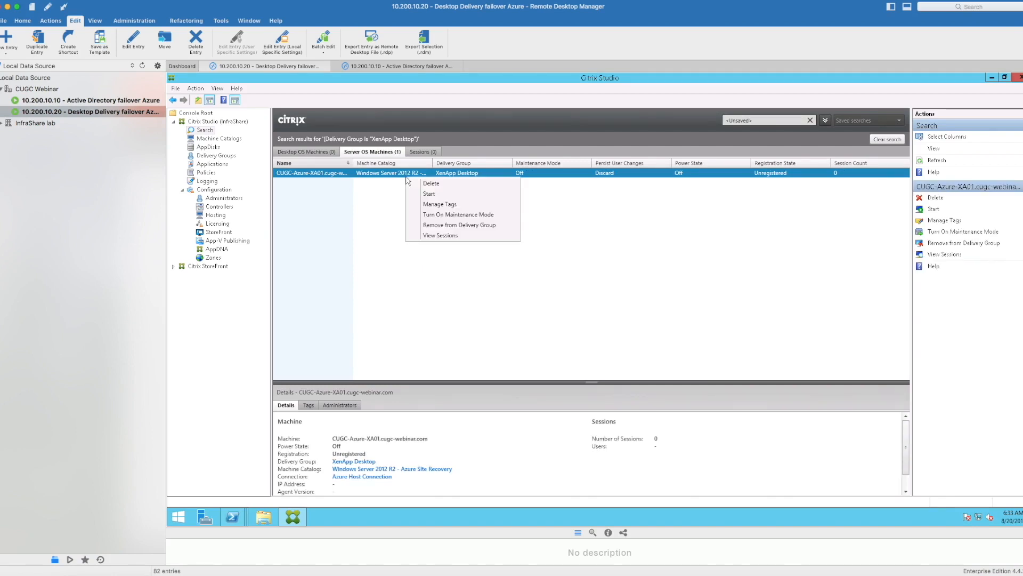
click(440, 193)
click(656, 316)
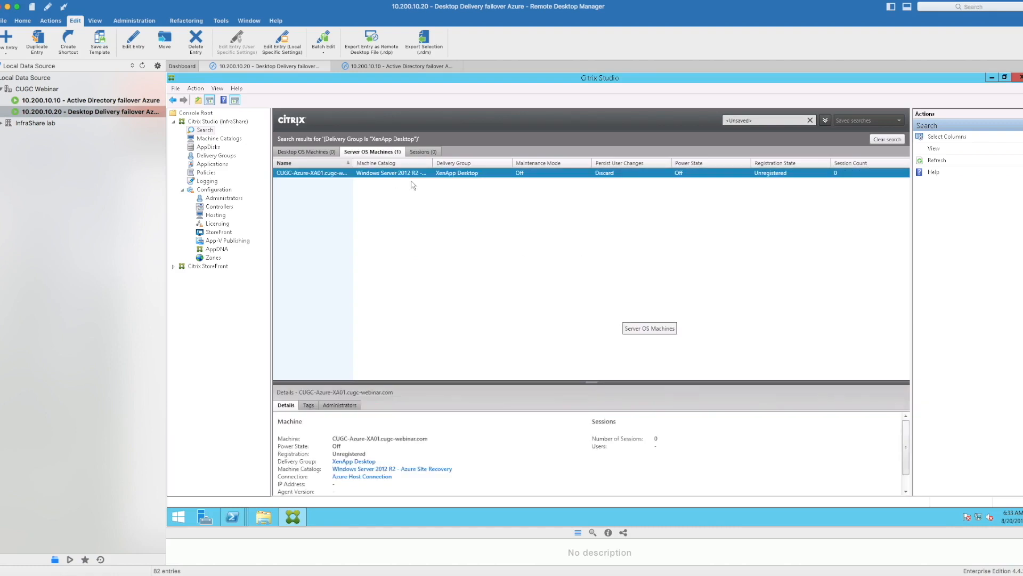
Step: Switch to the Azure portal, refresh the virtual machines list and check the provisioning of CUGC-Azure-XA01
click(114, 49)
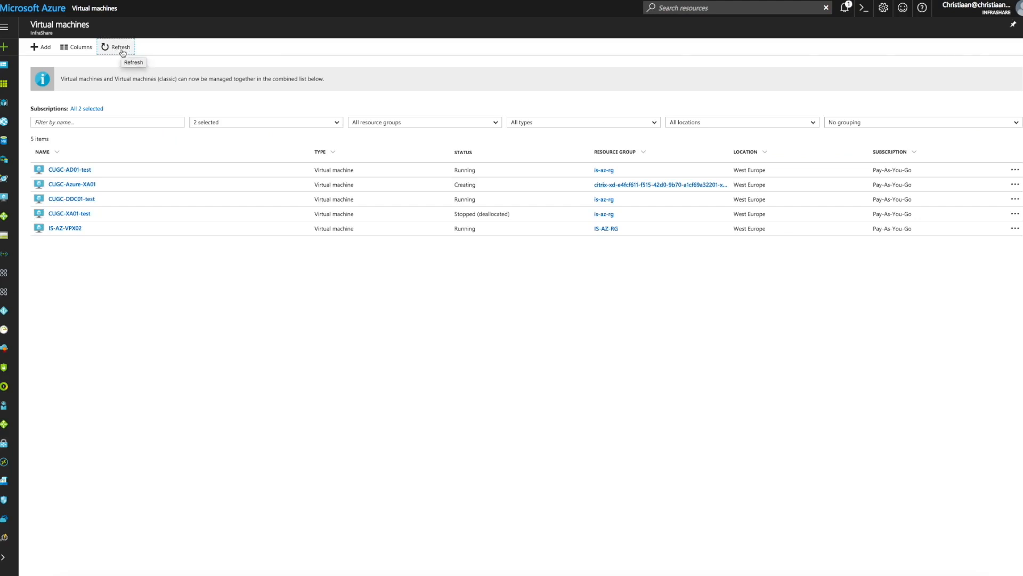
click(124, 51)
click(84, 184)
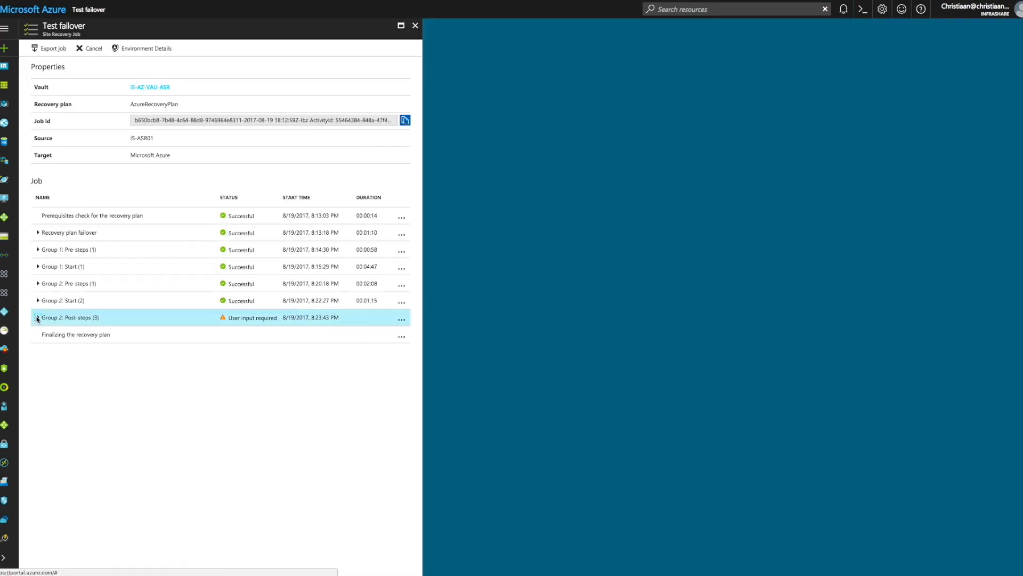
Step: Mark the Create MCS Machine Catalog manual action of the test failover job as completed with the note "Done"
click(37, 318)
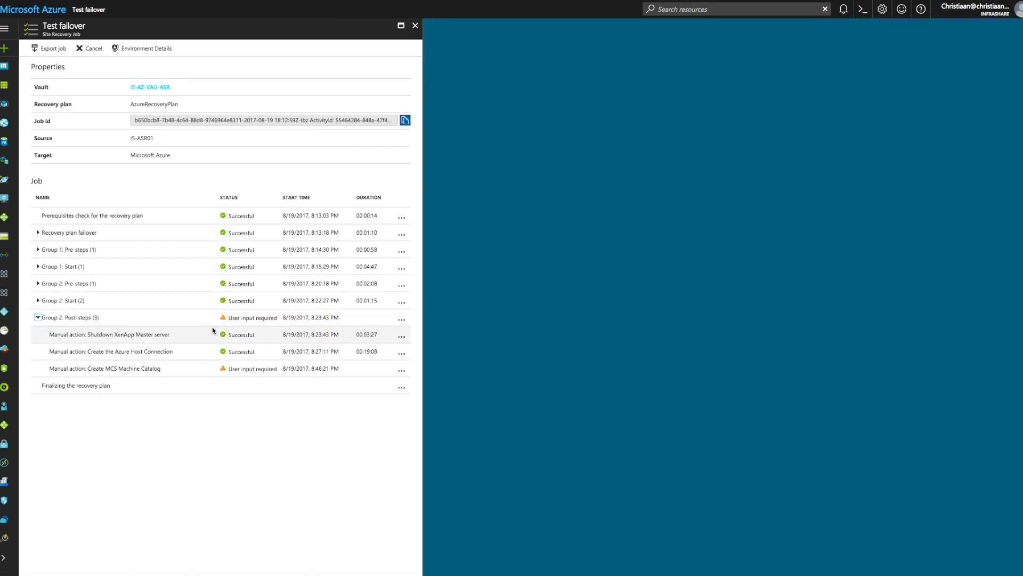
click(401, 372)
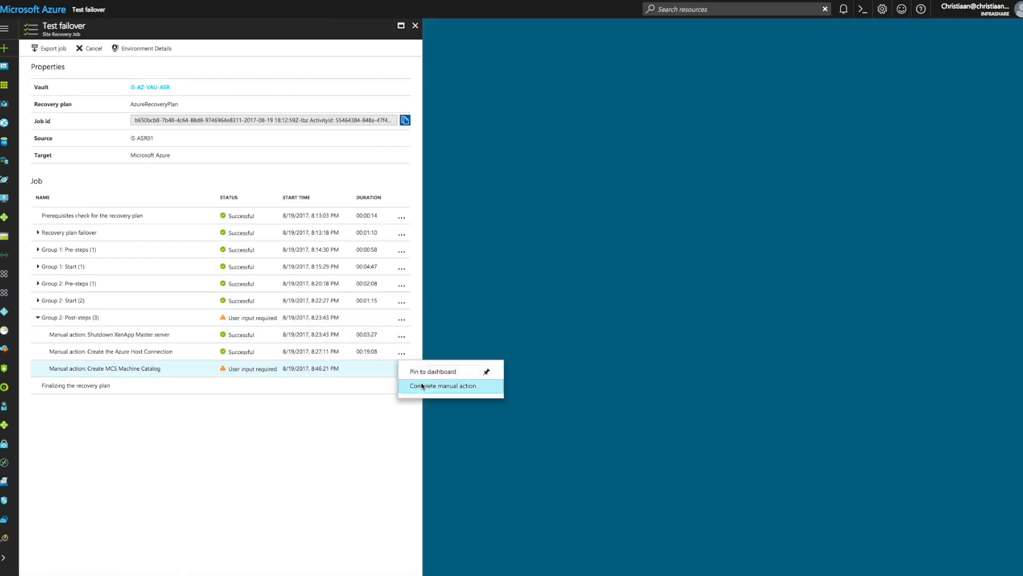
click(468, 385)
text(Don)
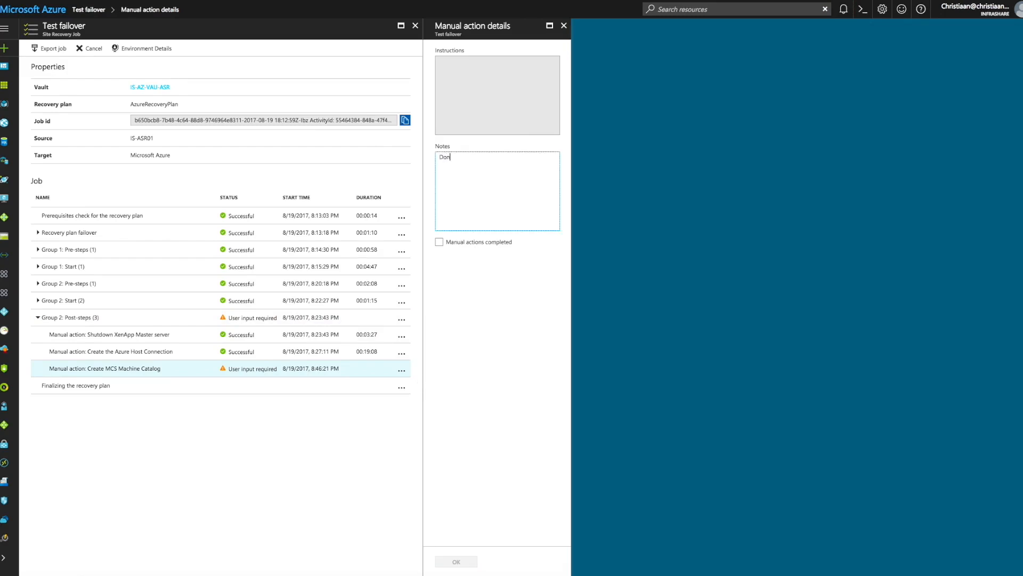
text(e)
click(439, 242)
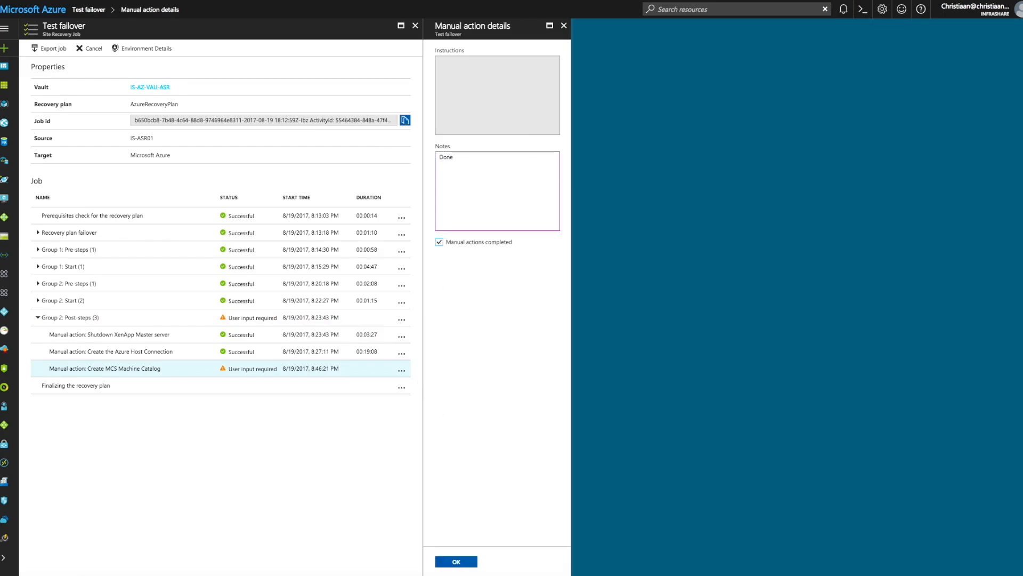
click(456, 562)
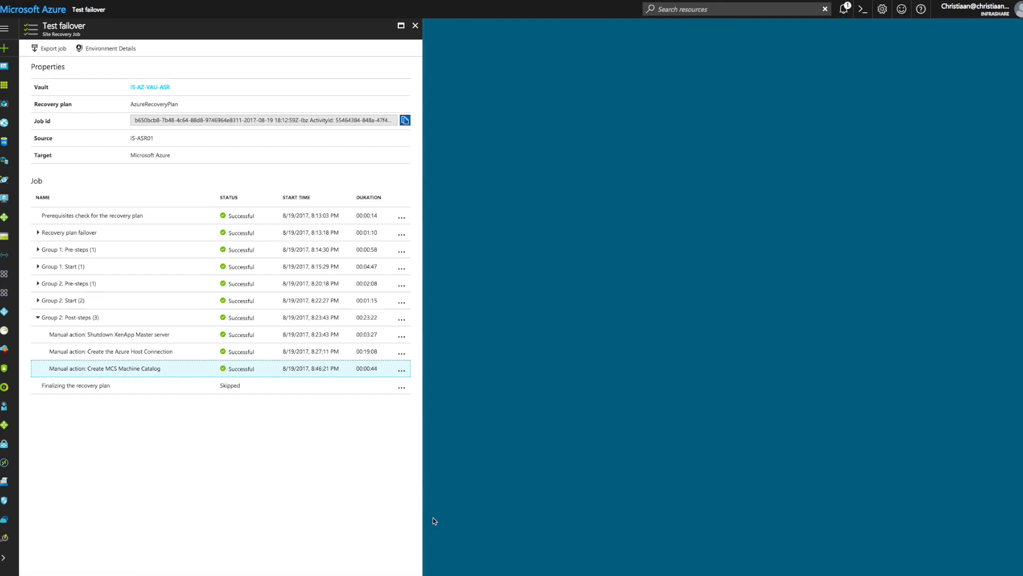
click(362, 496)
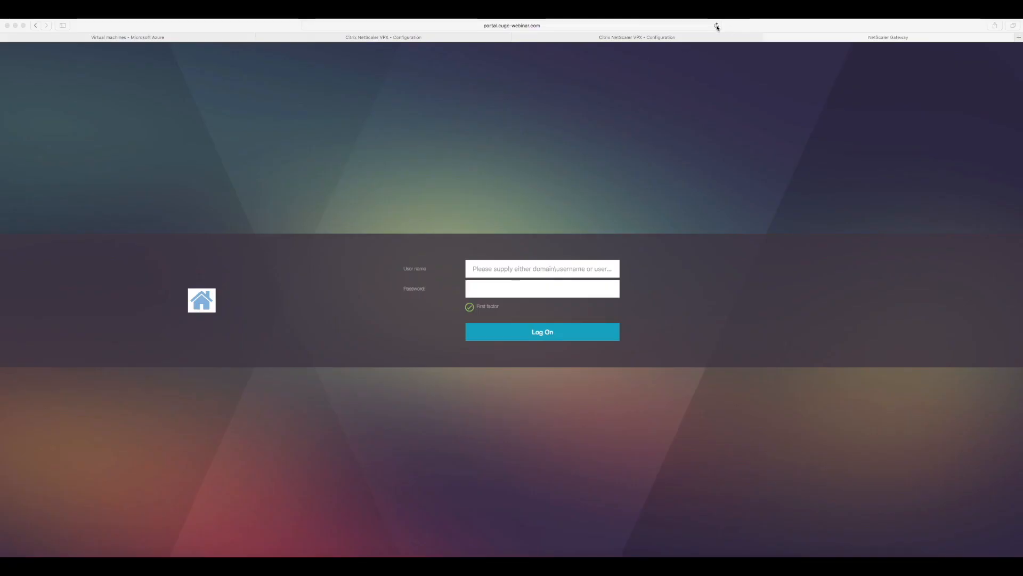
Step: Switch to the Terminal over the on-premises NetScaler configuration page and ping portal.cugc-webinar.com to check its address resolution
click(717, 26)
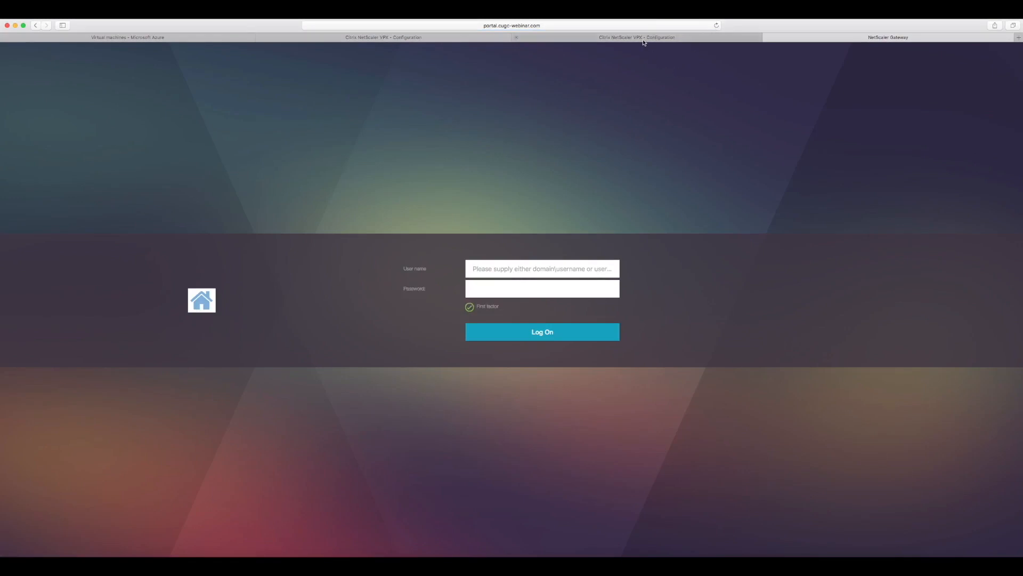
click(439, 36)
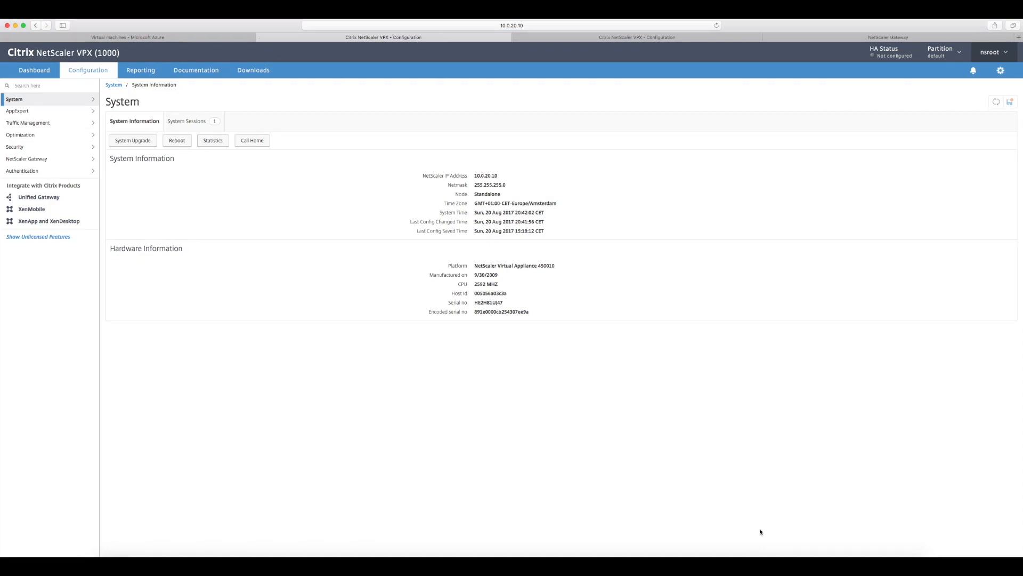
click(791, 553)
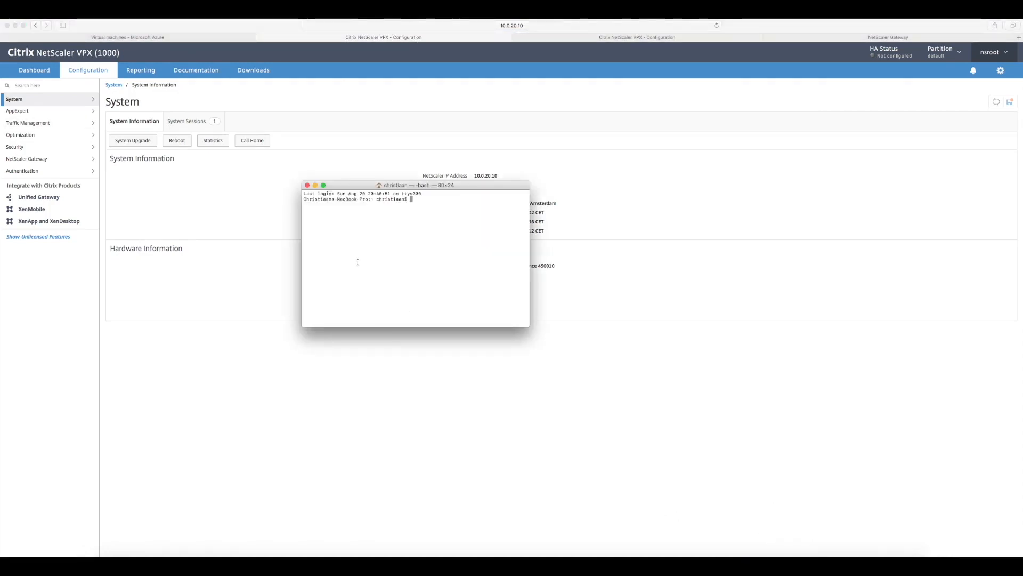
text(ping portal.cugc-webinar.com)
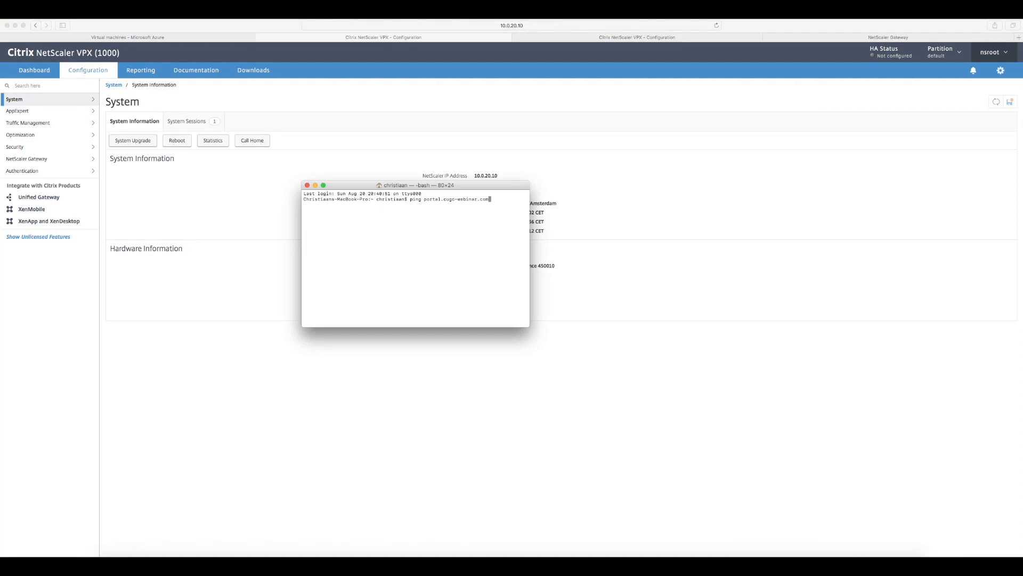
key(Return)
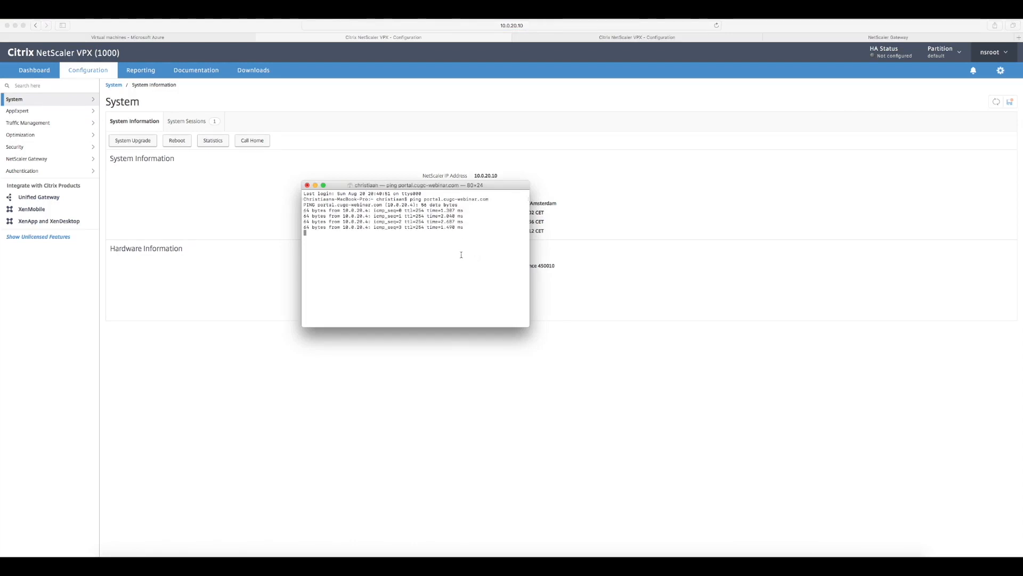
Step: Stop the running ping and disable the GSLB service GSLB-Site-A-ICA-Proxy on the on-premises NetScaler with a wait time of 0 seconds
key(ctrl+z)
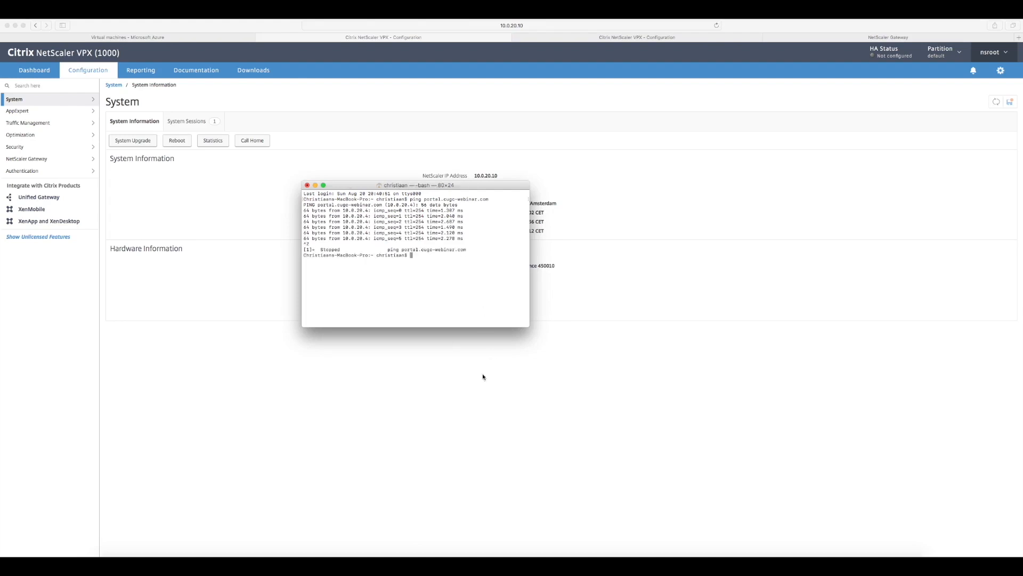
click(464, 411)
click(48, 125)
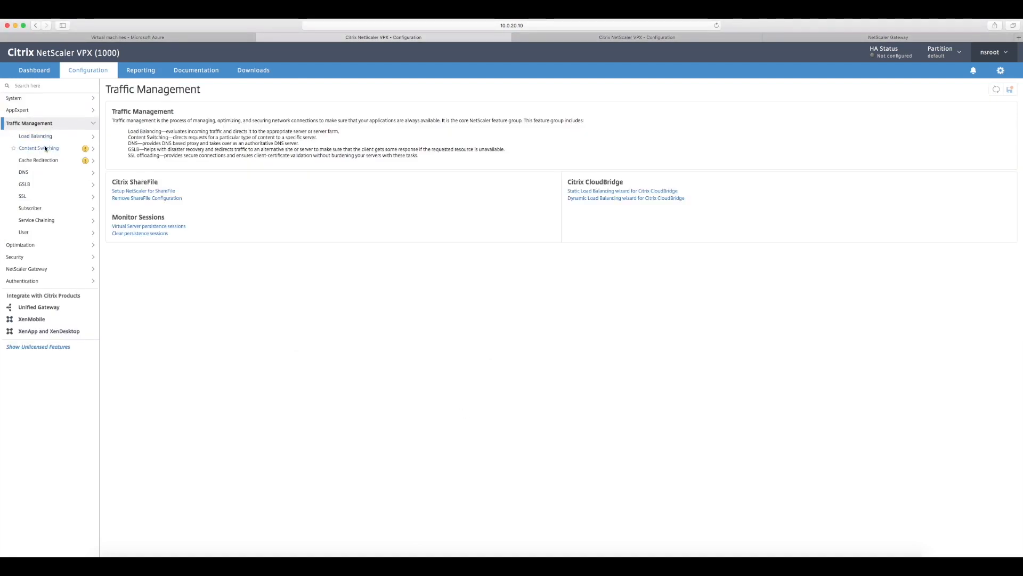
click(38, 183)
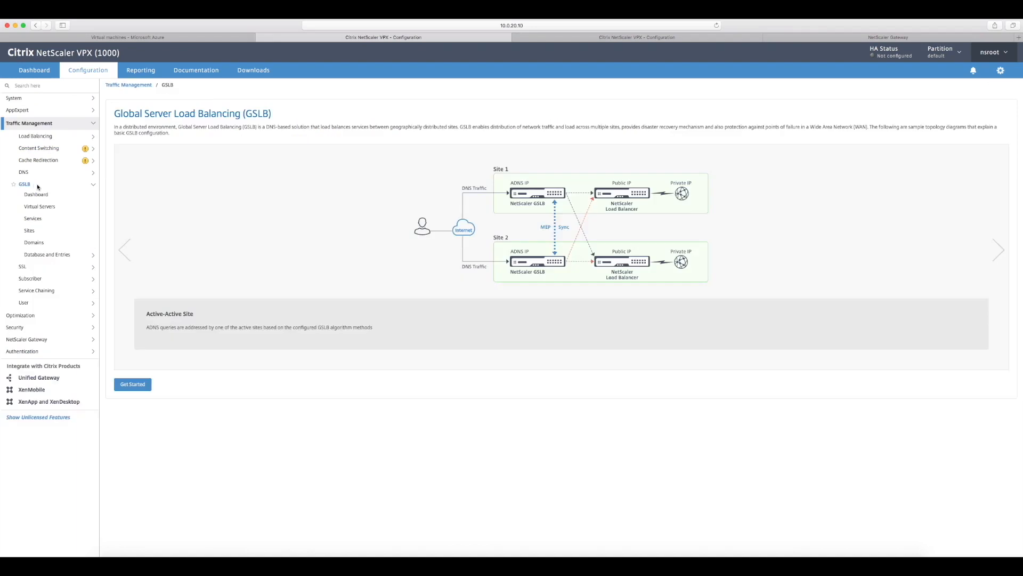
click(40, 223)
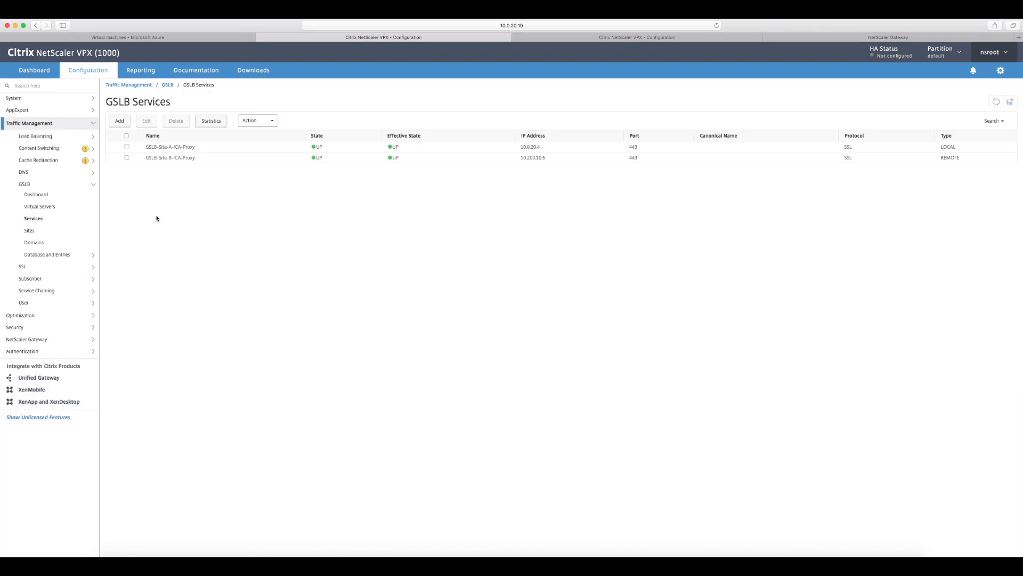
right_click(224, 152)
click(244, 185)
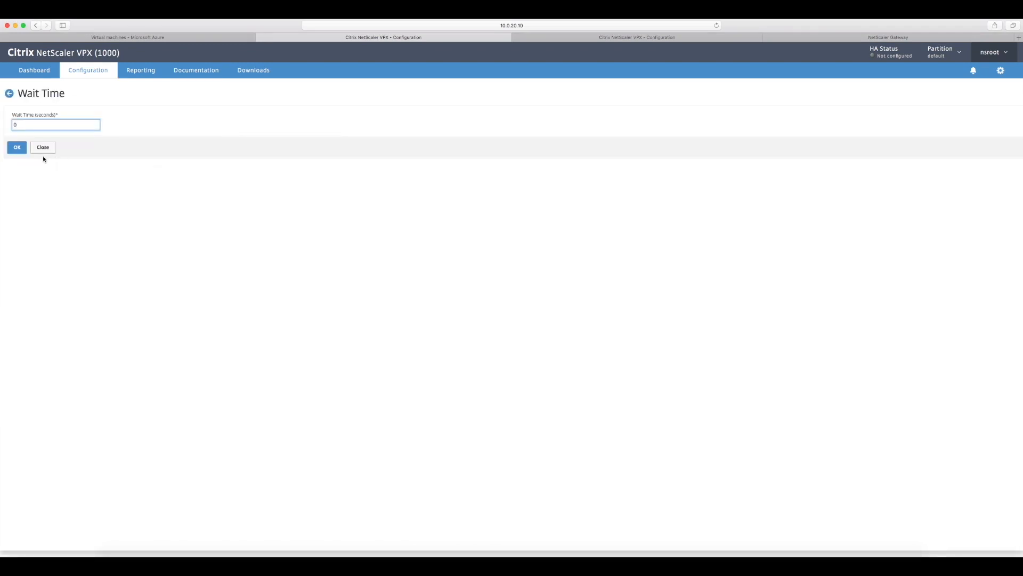
key(Return)
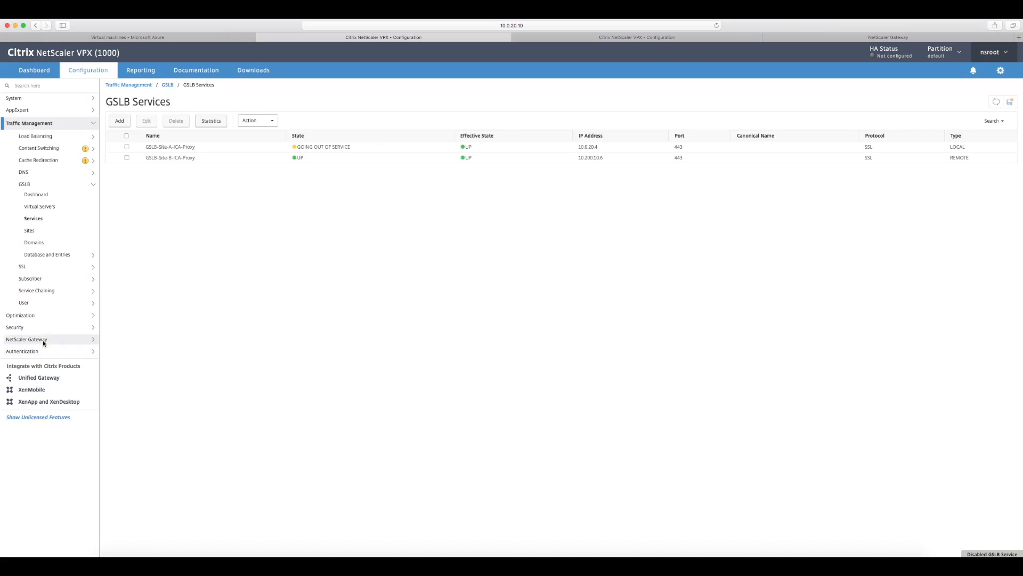
Step: Disable the NetScaler Gateway virtual server VPN_vServer_SSL_Local and confirm the action
click(43, 340)
click(35, 183)
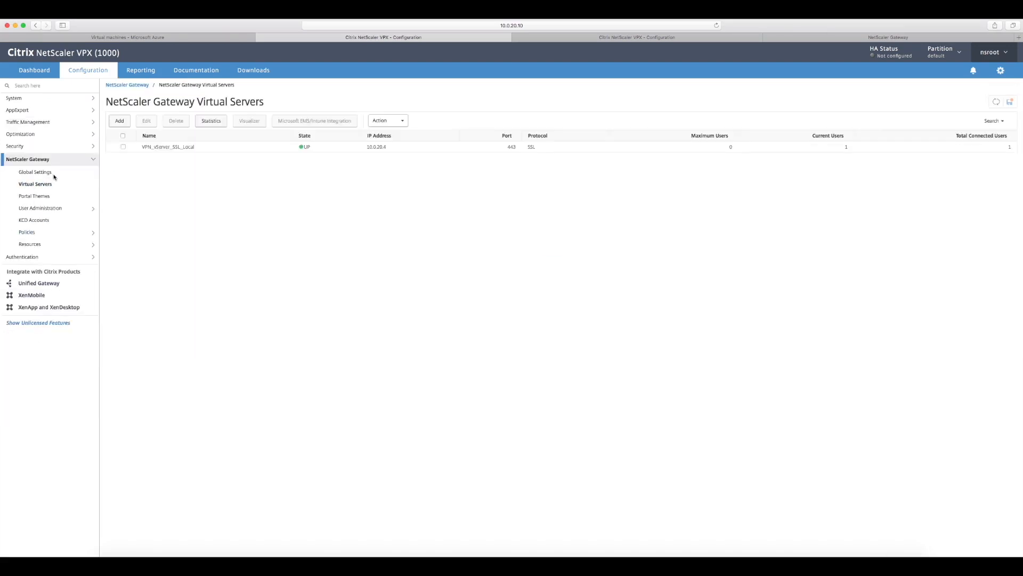
right_click(155, 151)
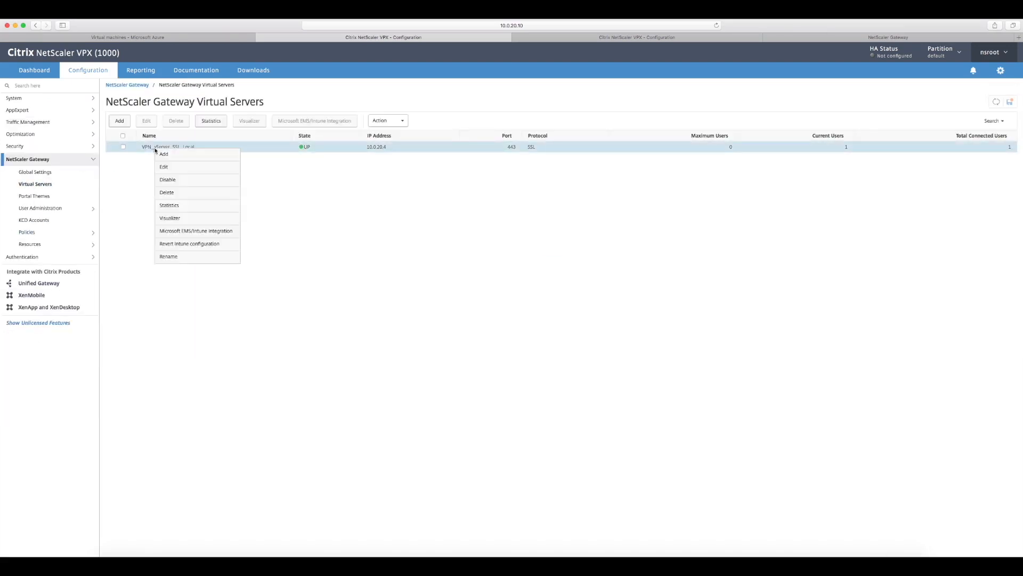
click(177, 182)
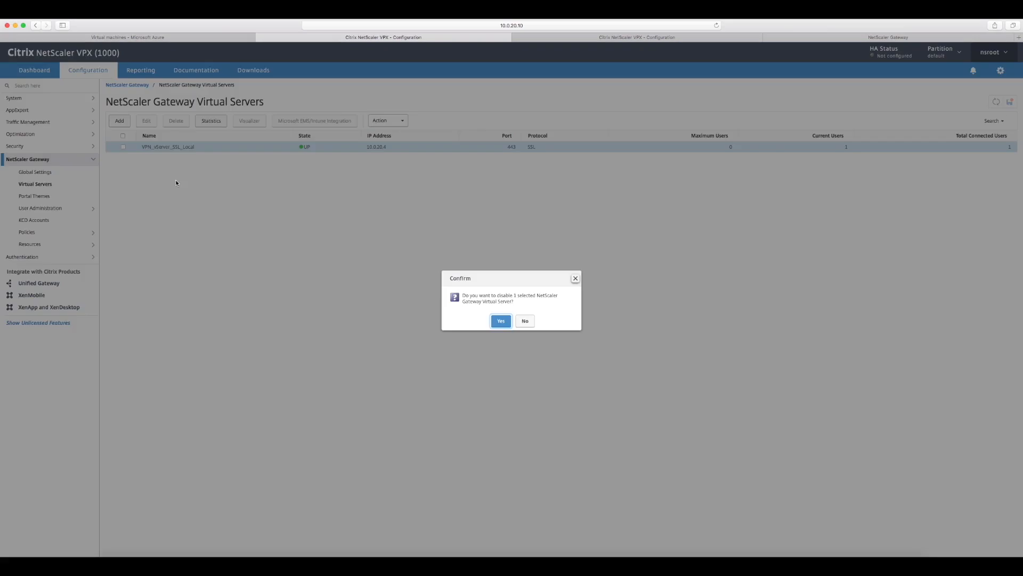
click(502, 322)
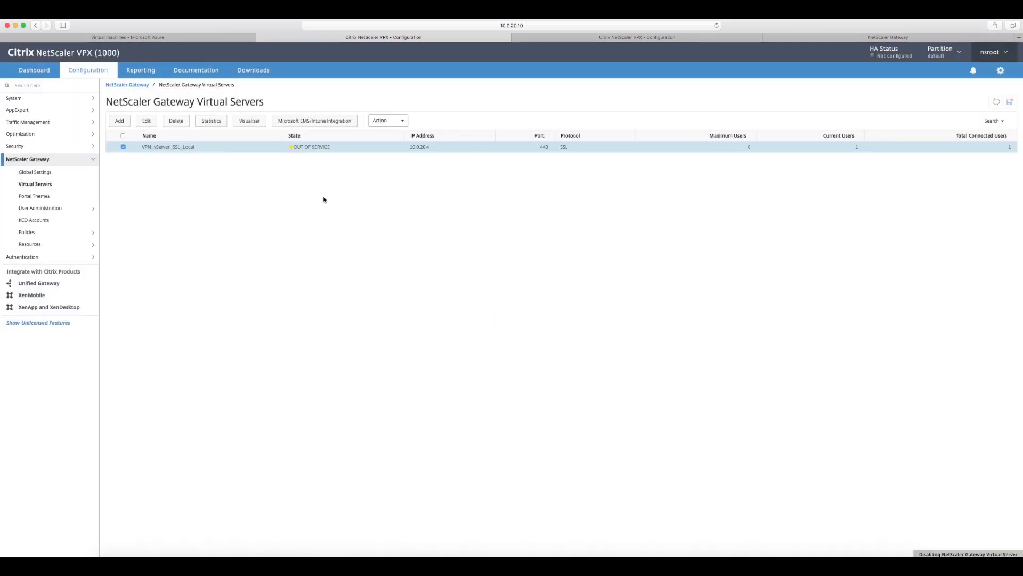
Step: Switch to the NetScaler at 10.200.10.4, check its GSLB virtual servers and refresh the GSLB services list to examine both site states
click(572, 38)
click(63, 127)
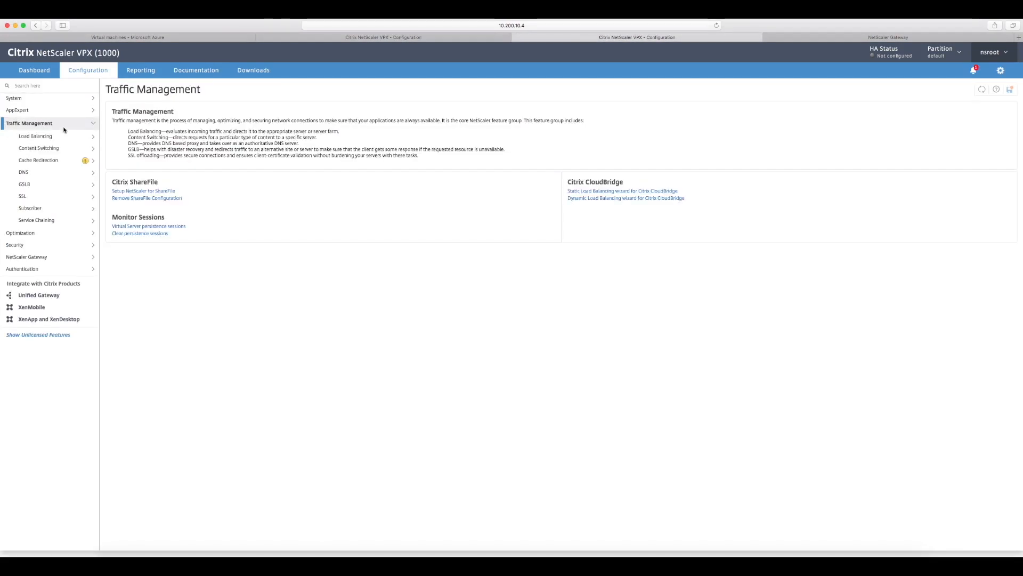
click(41, 184)
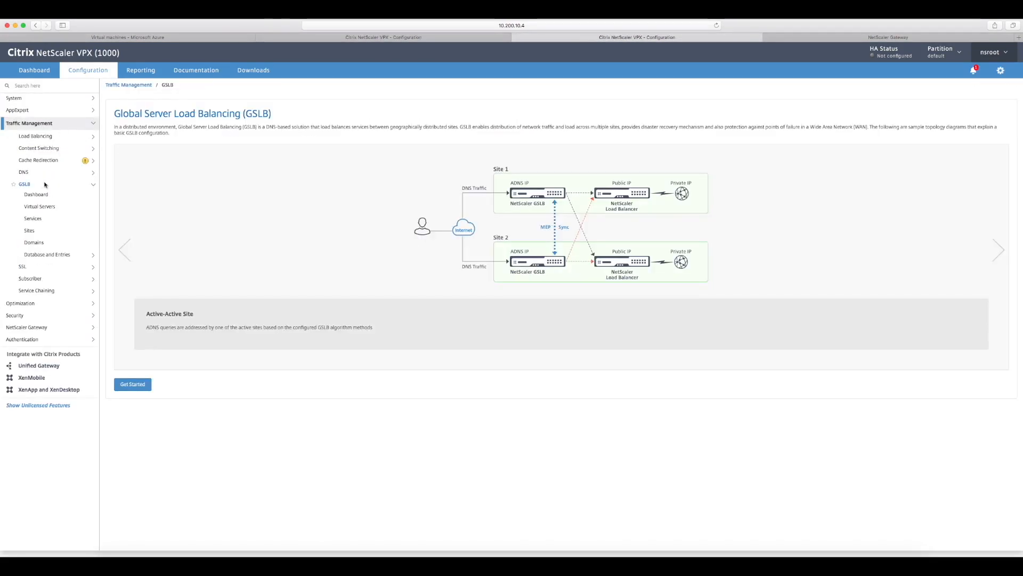
click(46, 207)
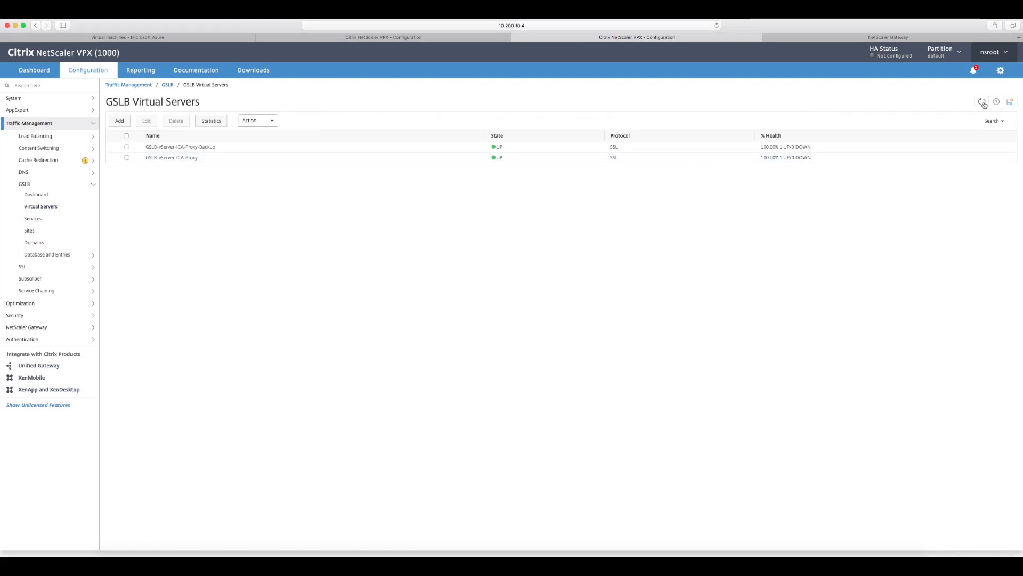
click(33, 221)
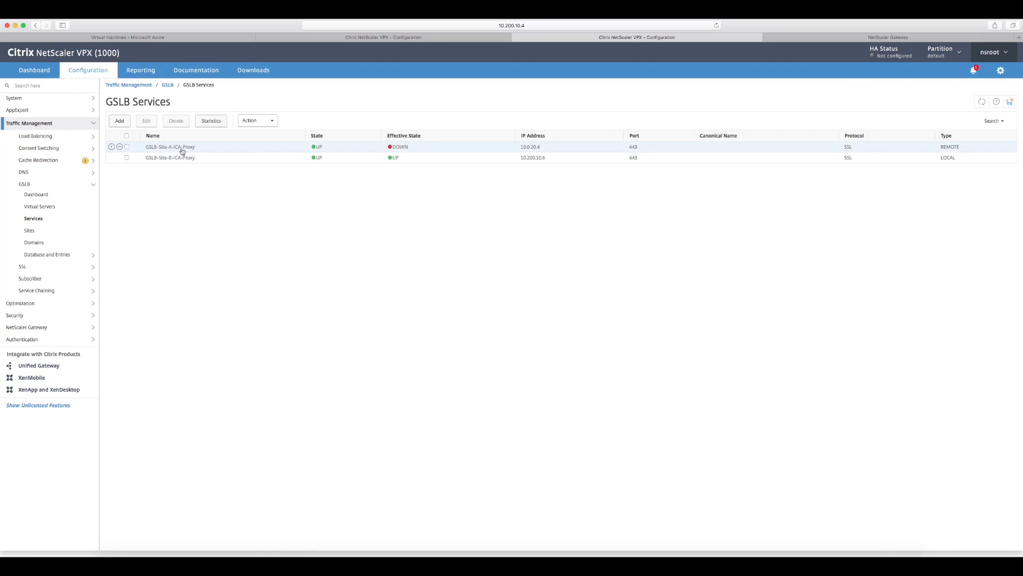
click(982, 102)
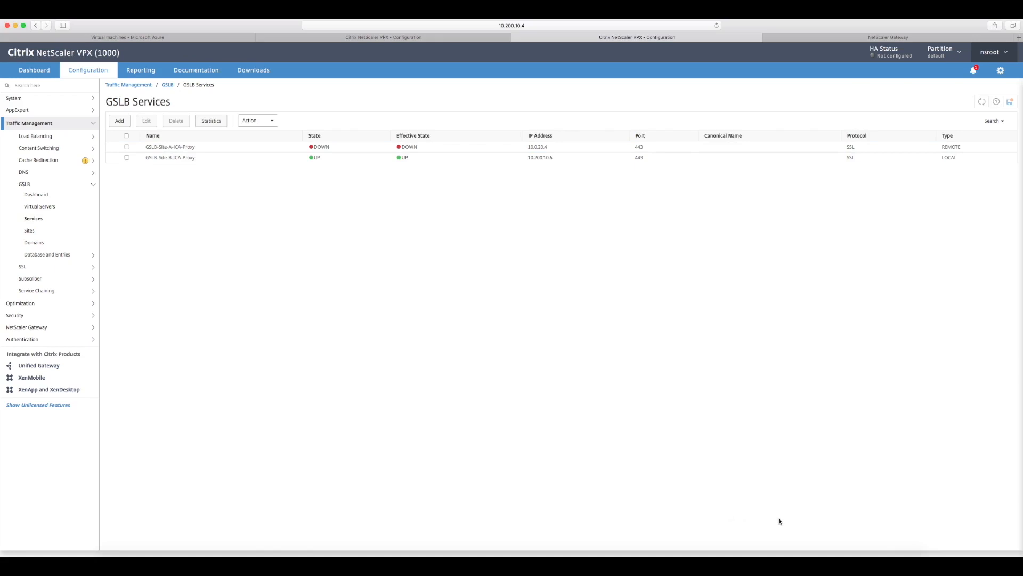
Step: Switch to the Terminal and ping portal.cugc-webinar.com again to check which address it resolves to, then return to the browser
click(793, 554)
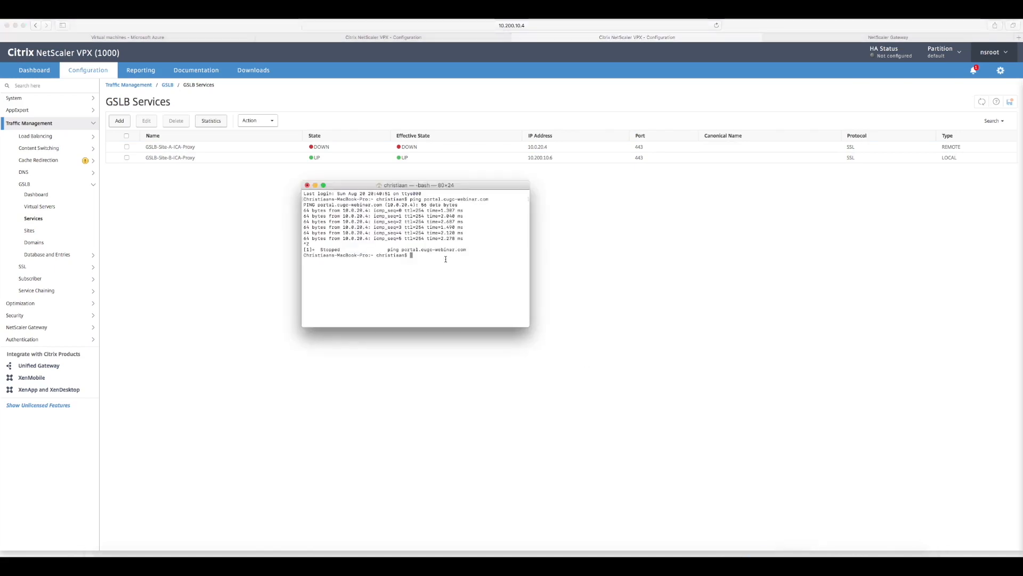
key(Up)
key(Return)
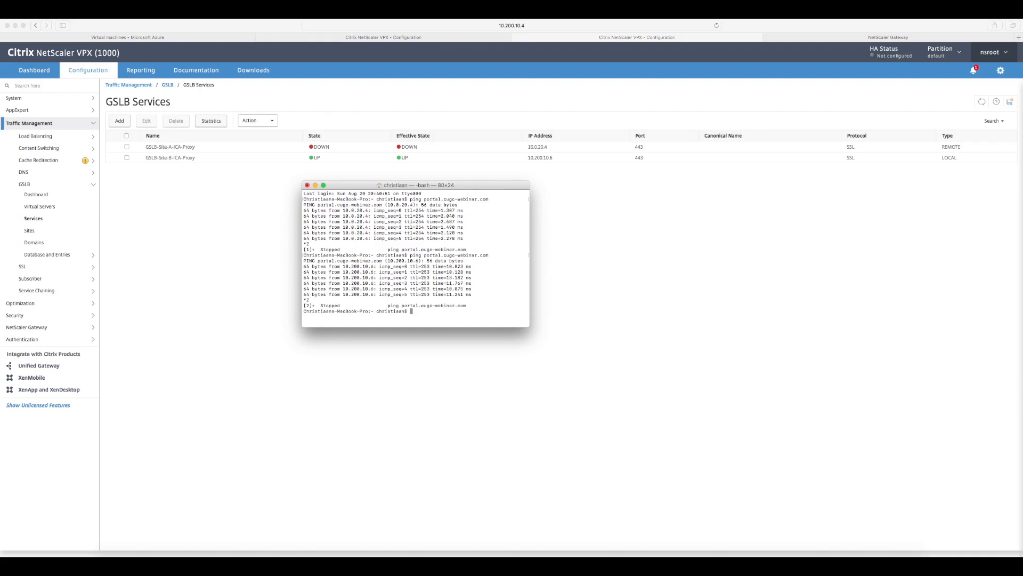
click(636, 308)
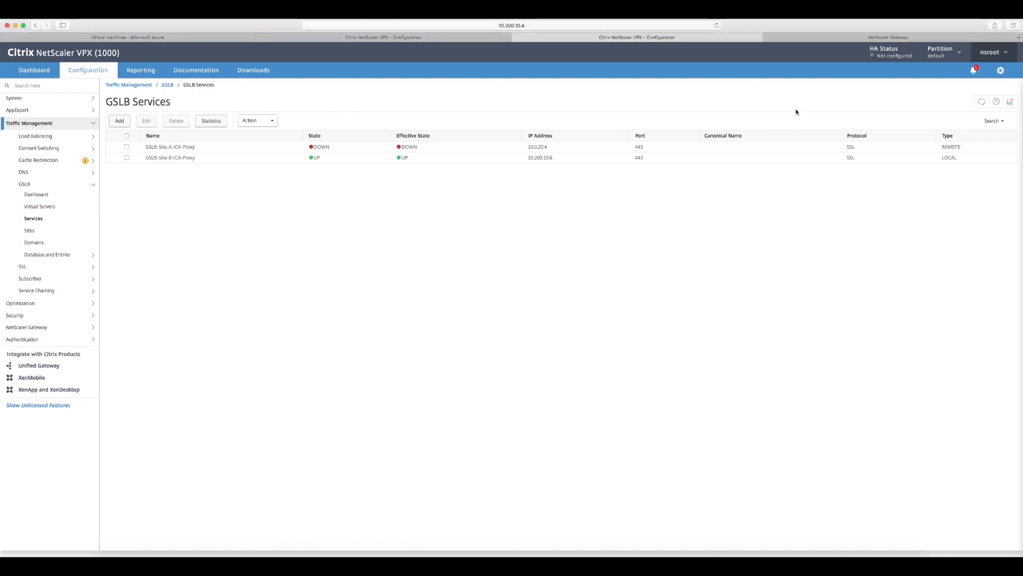
Step: Reload the portal.cugc-webinar.com logon page and log on with the saved user name and password
click(808, 39)
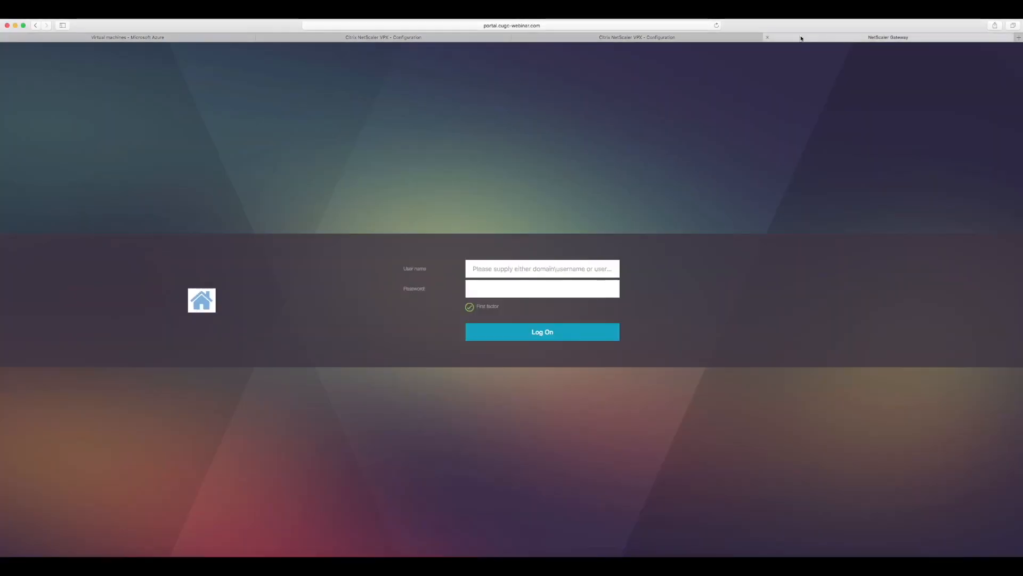
click(717, 25)
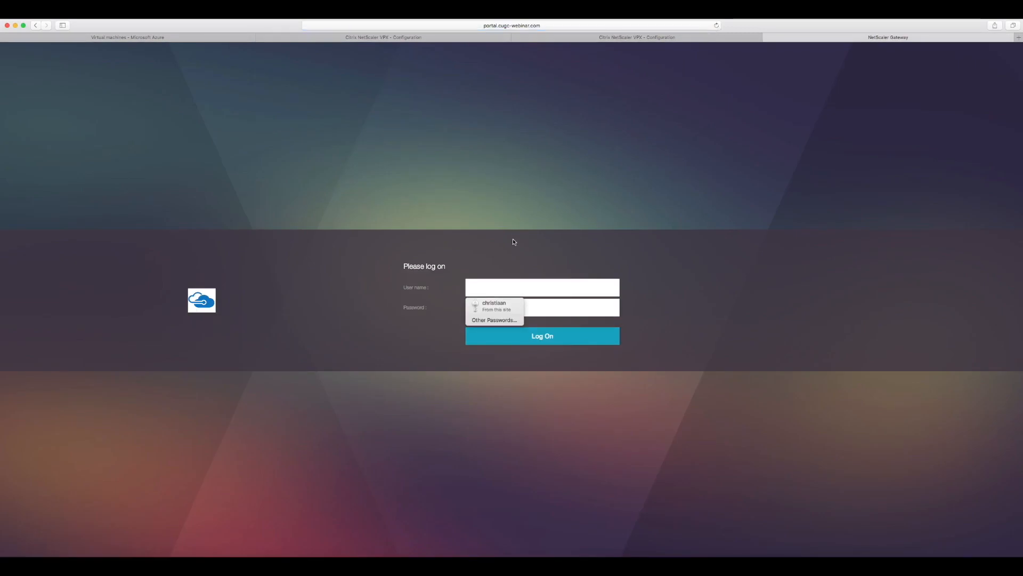
click(494, 307)
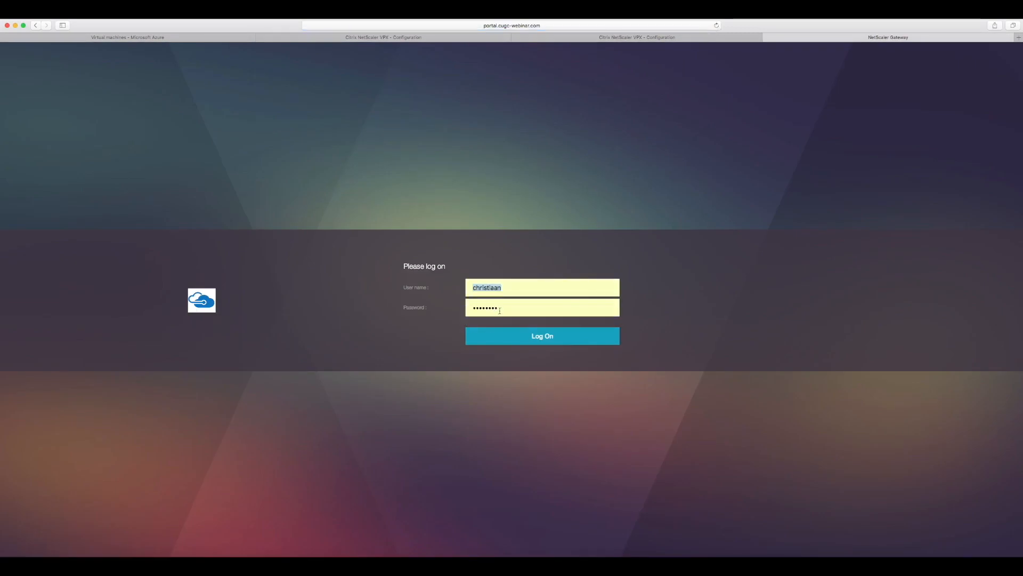
click(515, 335)
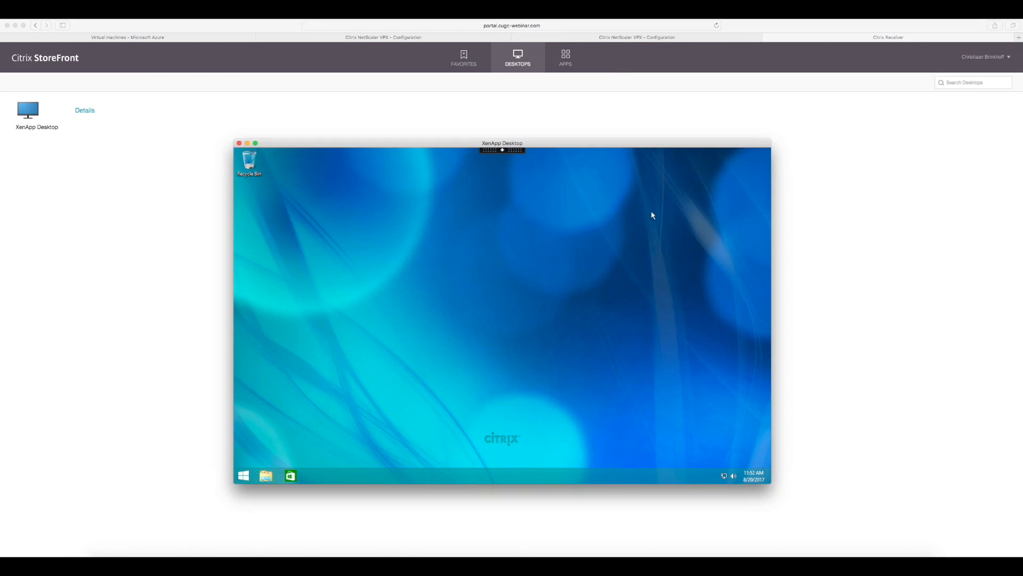
Step: Sign out of the Windows session in the XenApp Desktop window
right_click(243, 475)
mouse_move(273, 465)
click(356, 474)
Step: Launch the published apps Excel 2016 and Calculator from StoreFront to test them, closing each one once it has opened
click(565, 65)
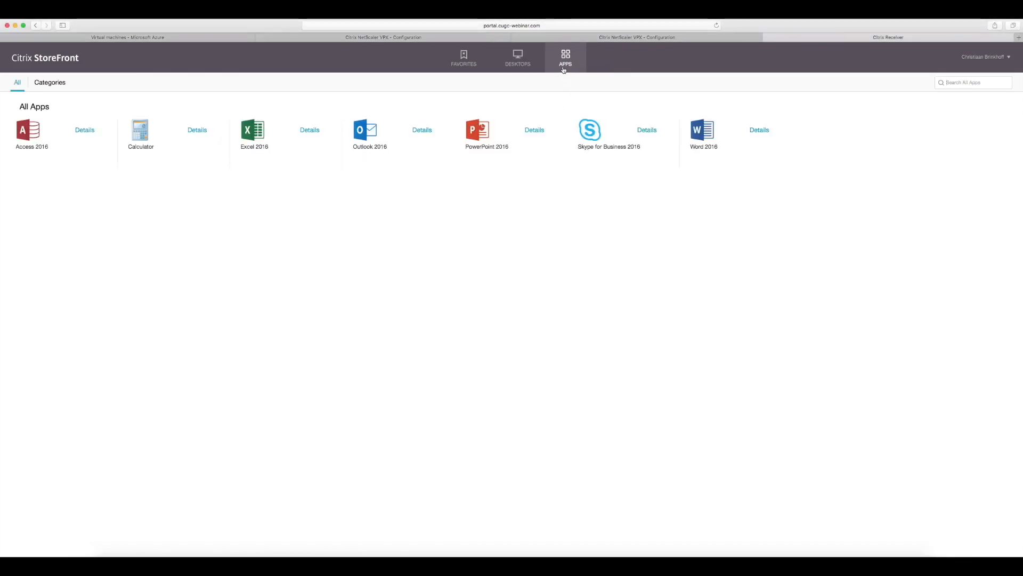
click(250, 132)
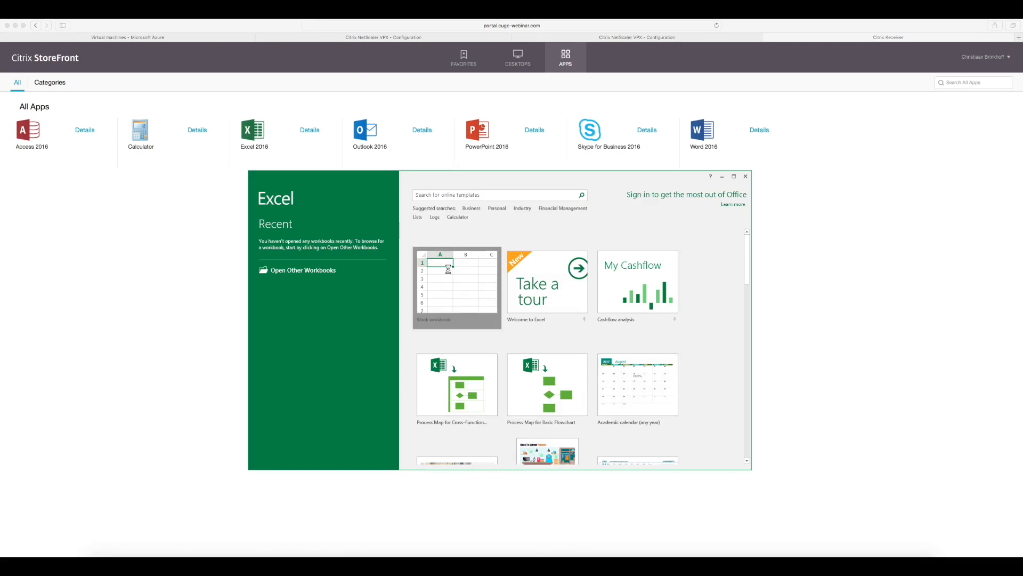
click(745, 176)
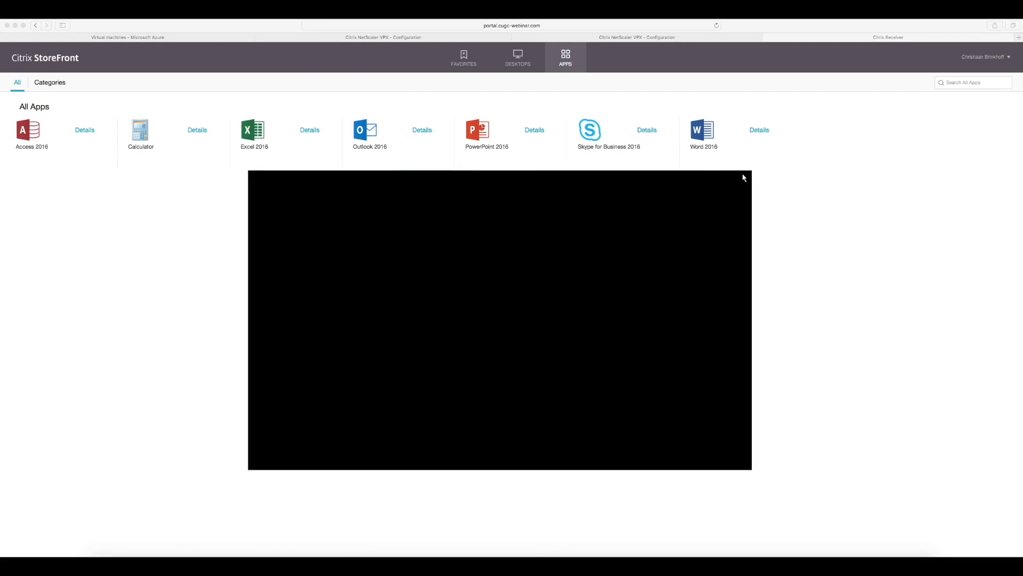
click(143, 132)
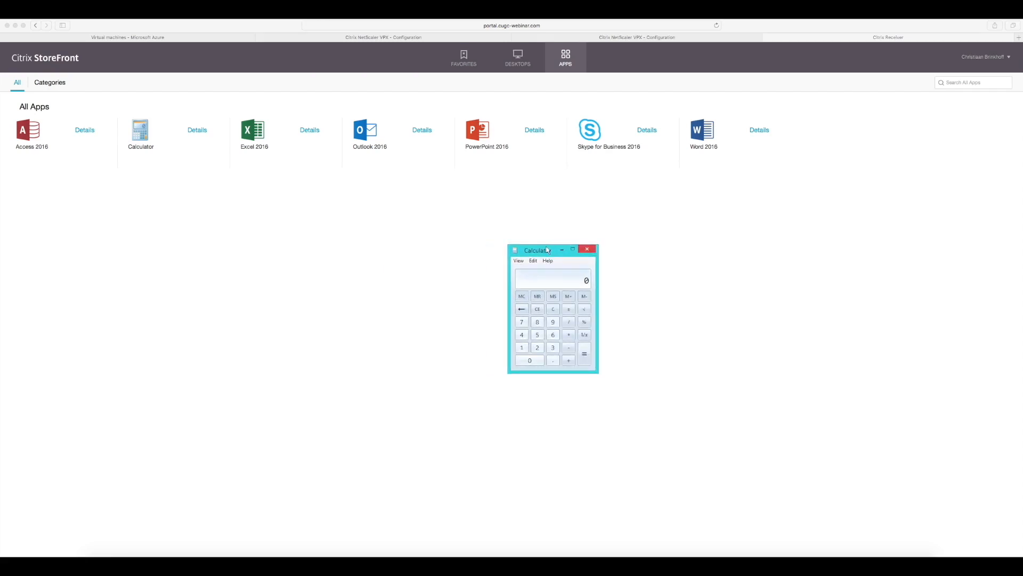
click(592, 254)
Step: Open the account options of the logged-on StoreFront user
click(985, 56)
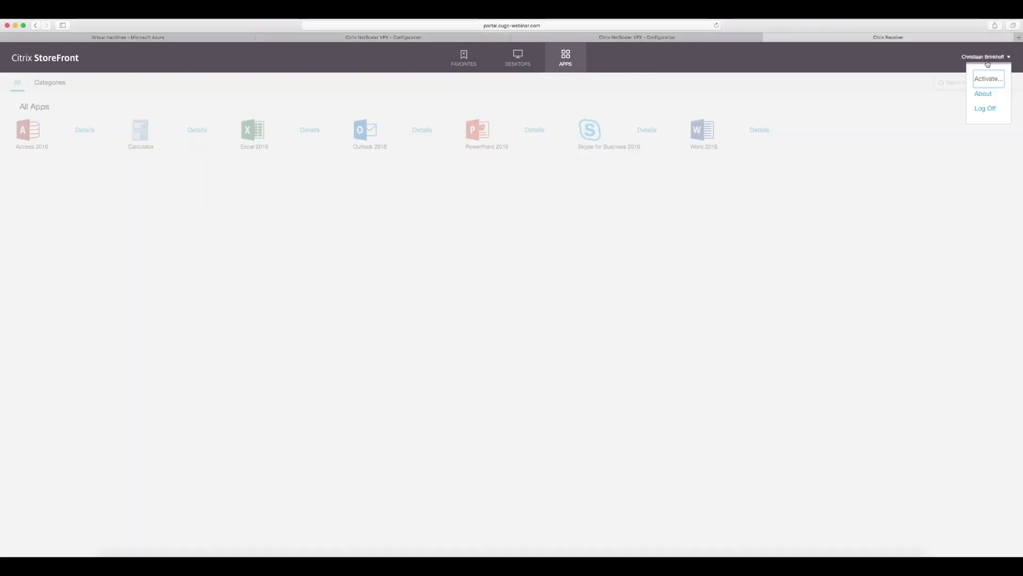